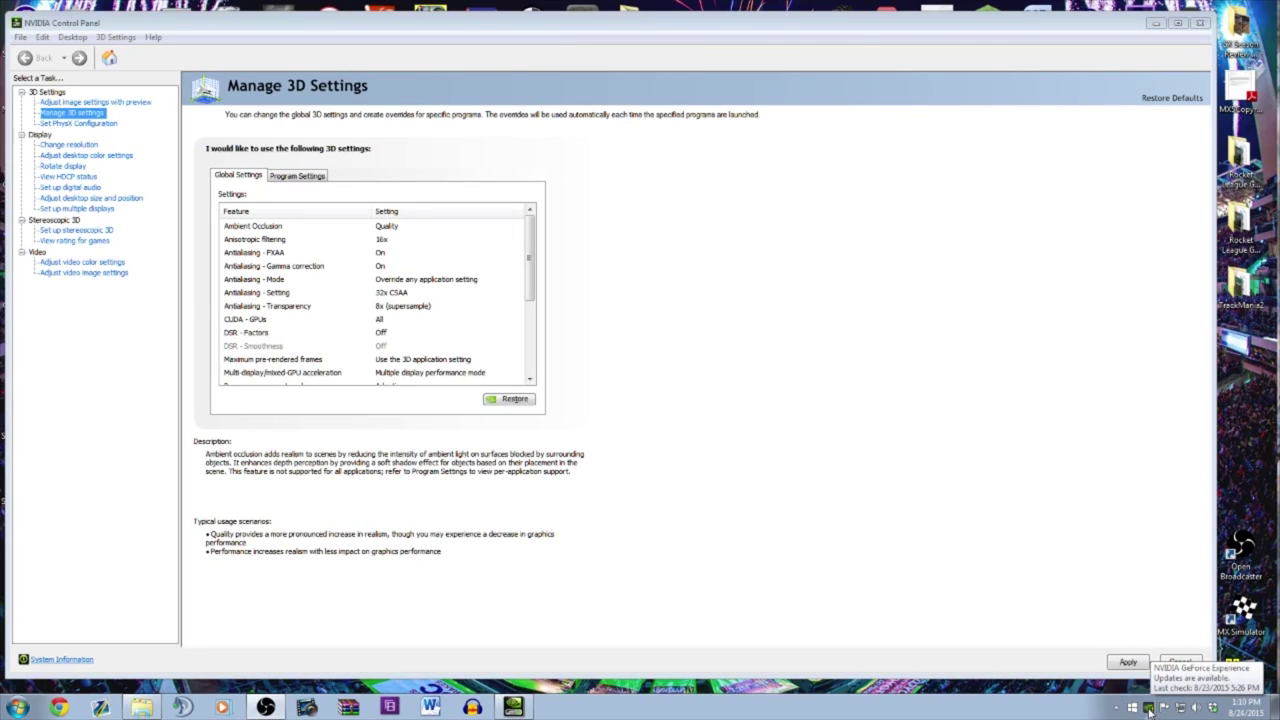
right_click(1149, 708)
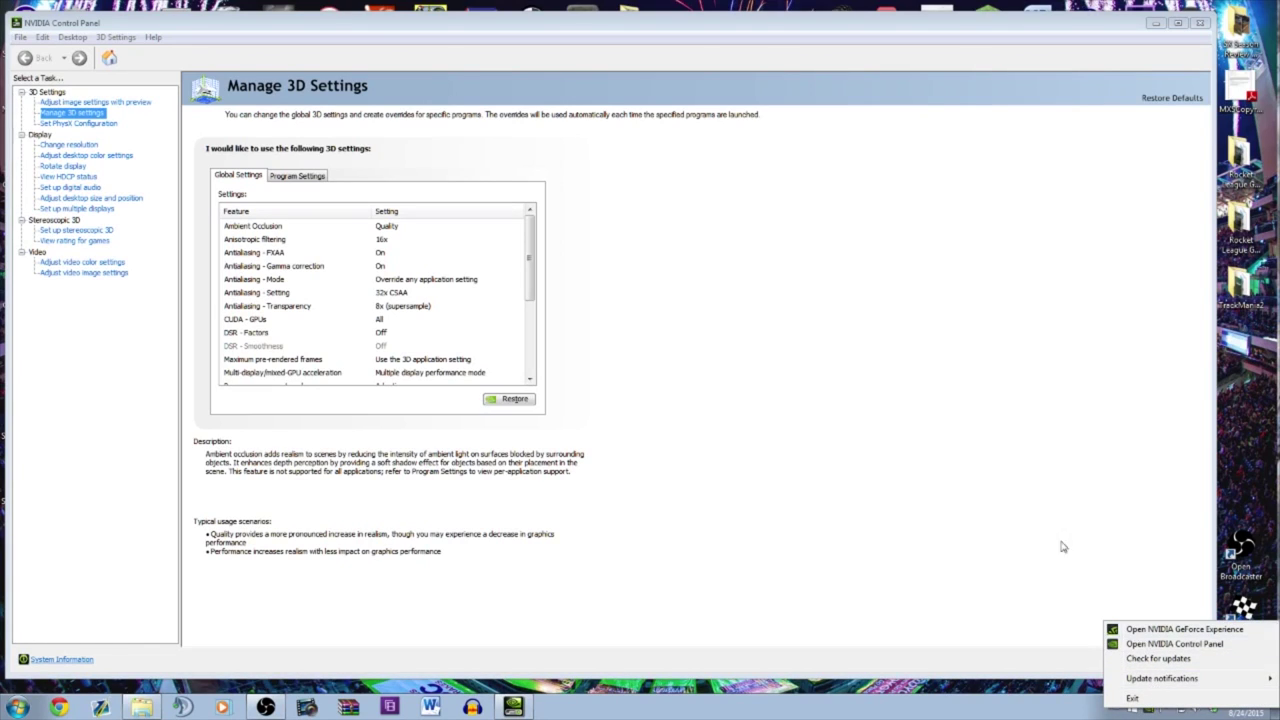
click(911, 418)
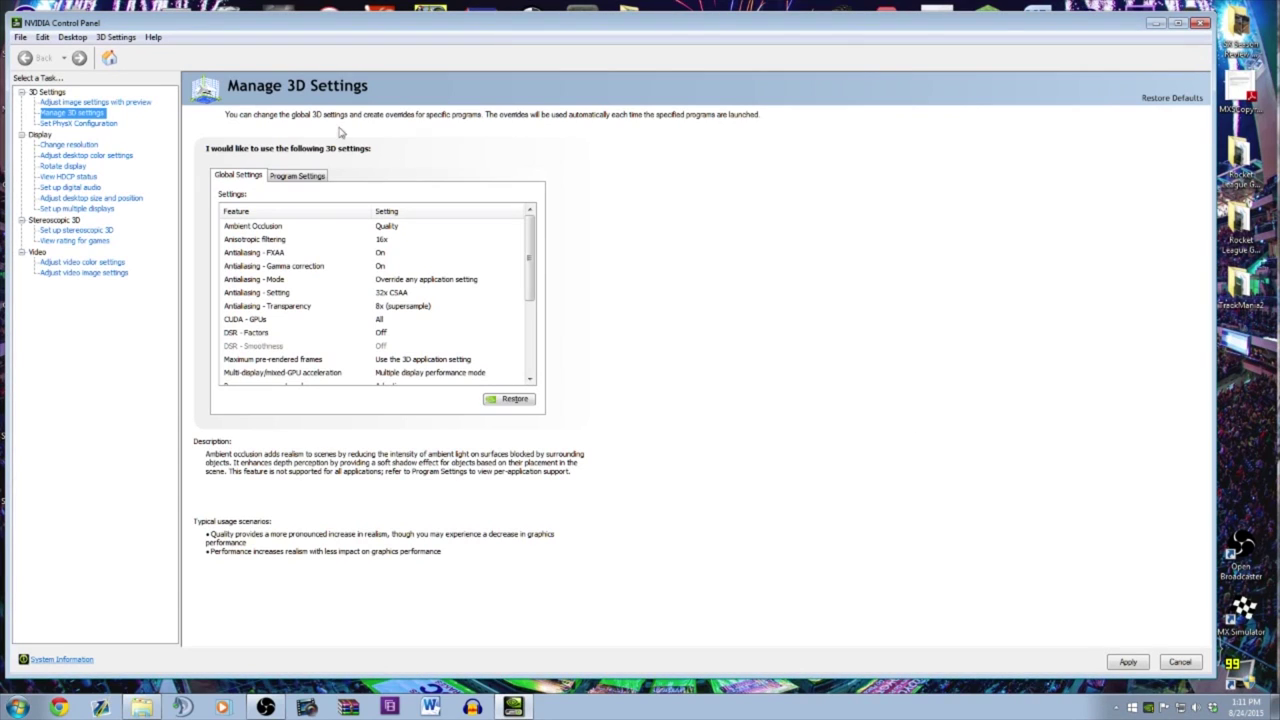
Check the global Ambient Occlusion choices, keeping Quality, and set Anisotropic filtering to 16x
mouse_move(345, 282)
mouse_move(322, 260)
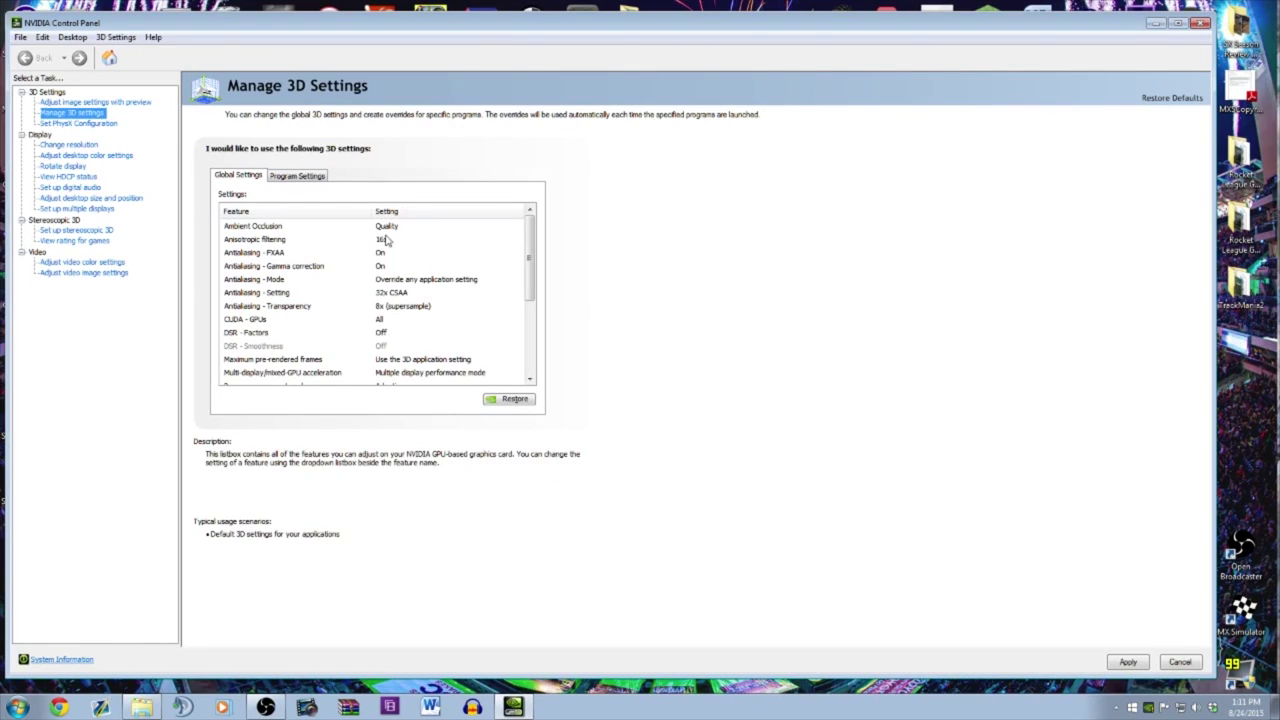
mouse_move(387, 228)
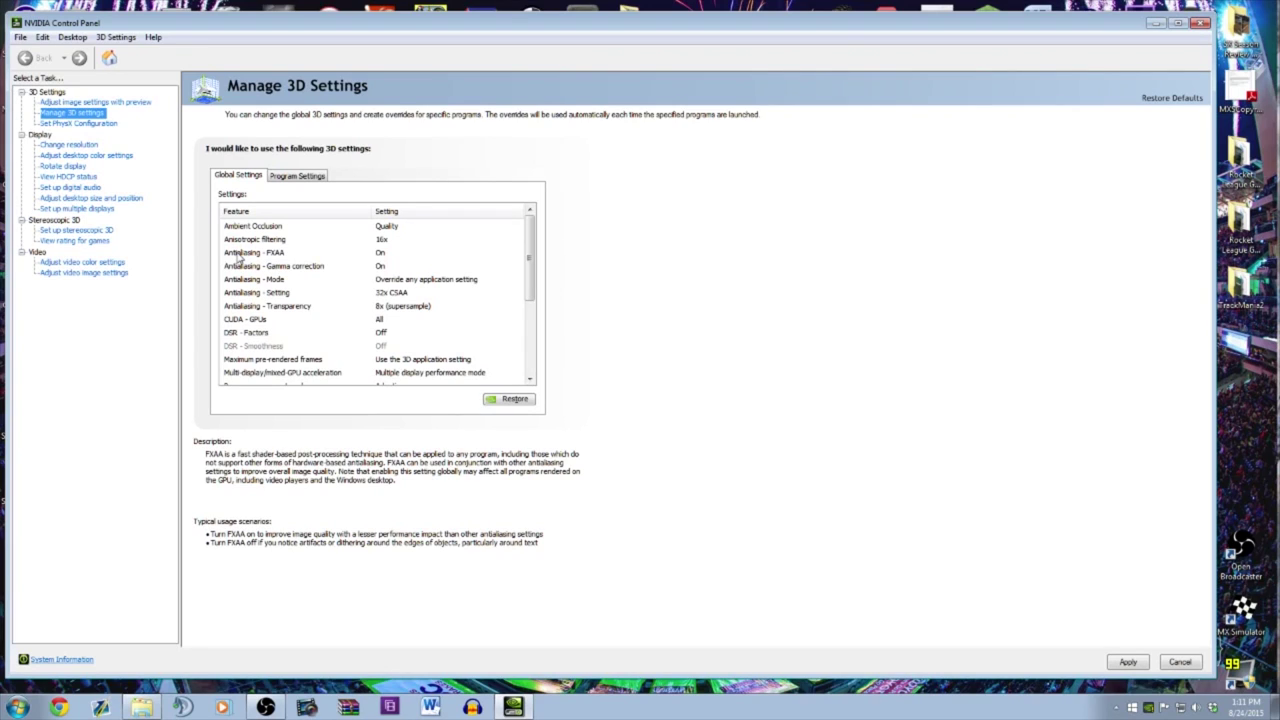
click(385, 227)
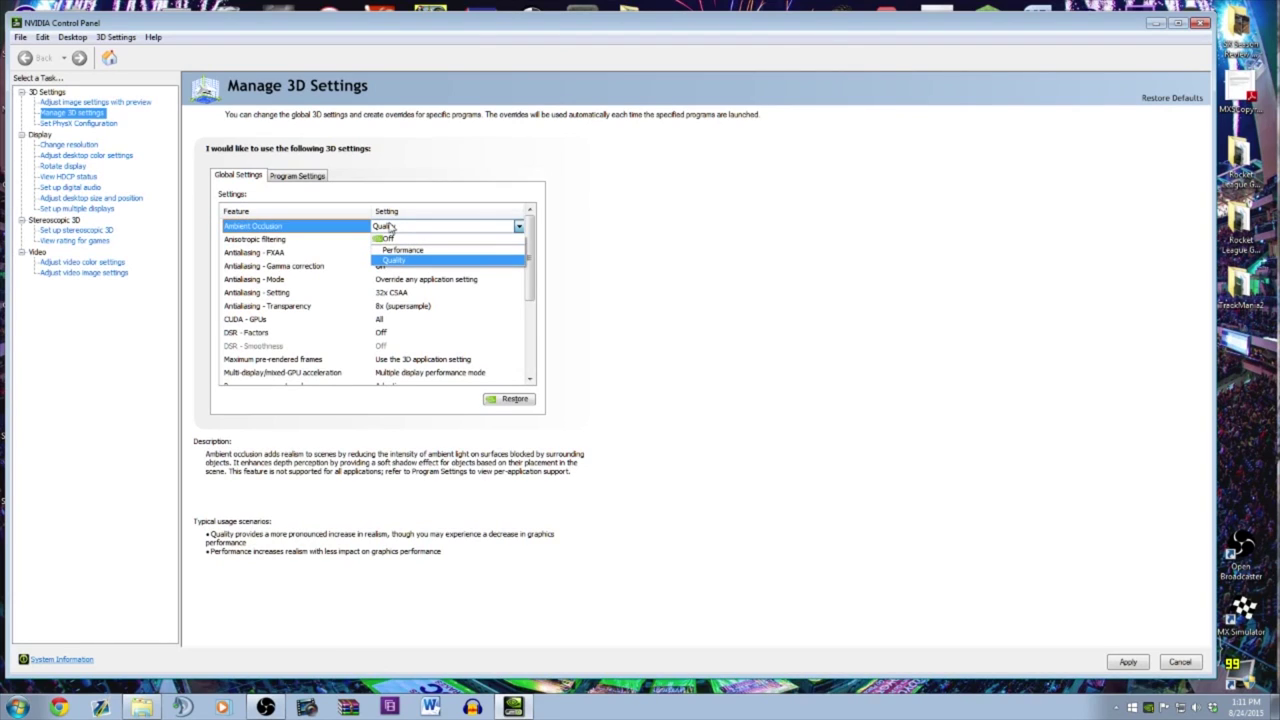
click(385, 227)
click(385, 240)
click(385, 240)
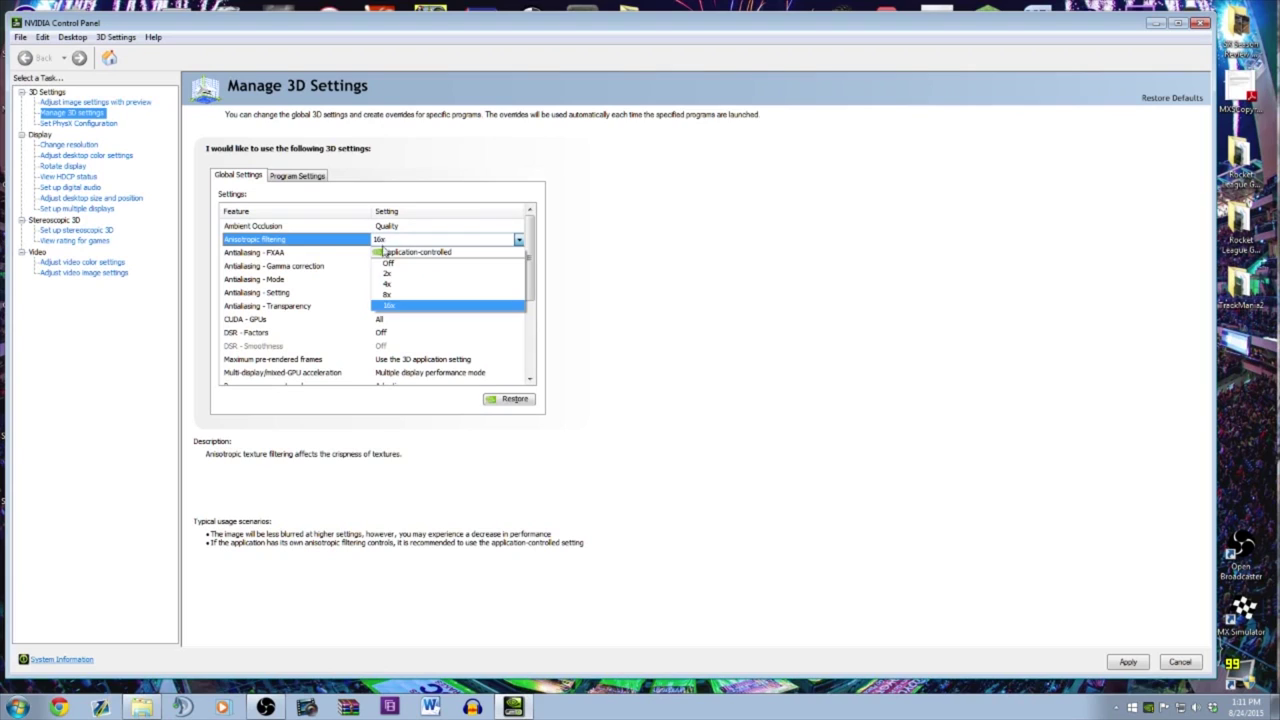
click(390, 305)
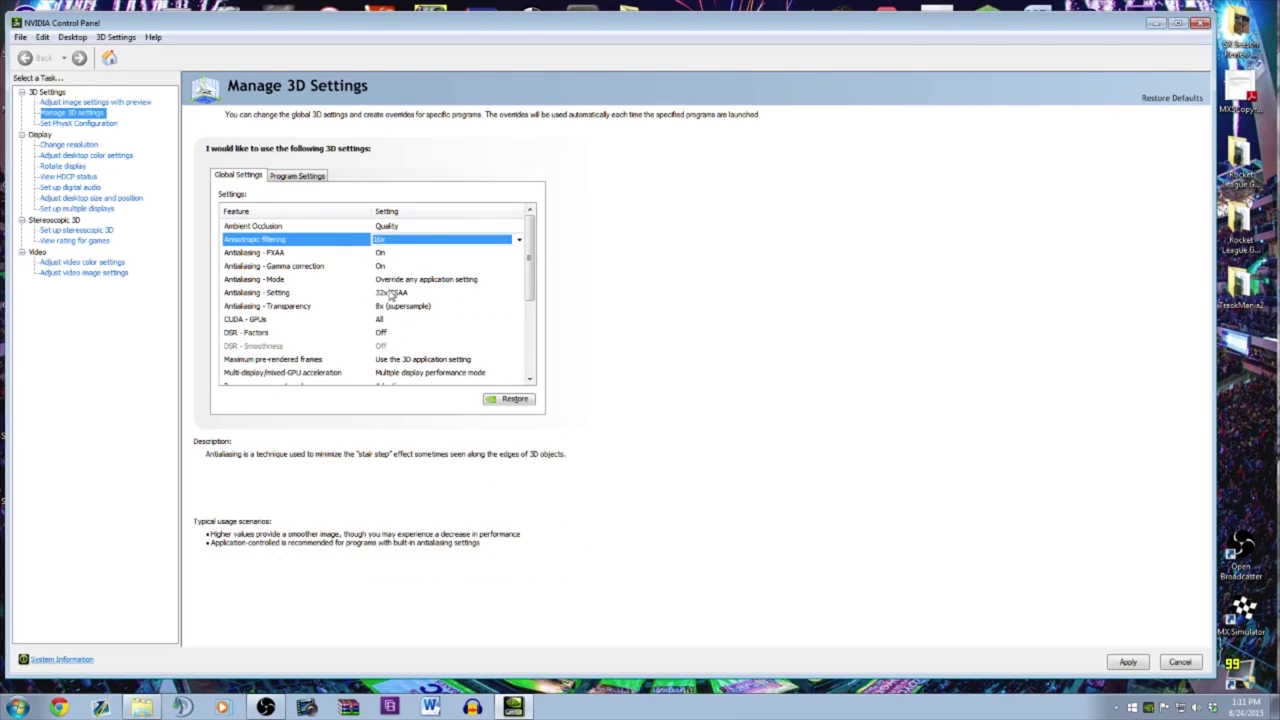
Keep the global antialiasing setting at 32x CSAA and transparency at 8x (supersample), and apply the 3D settings
click(390, 293)
click(390, 293)
click(390, 293)
click(395, 306)
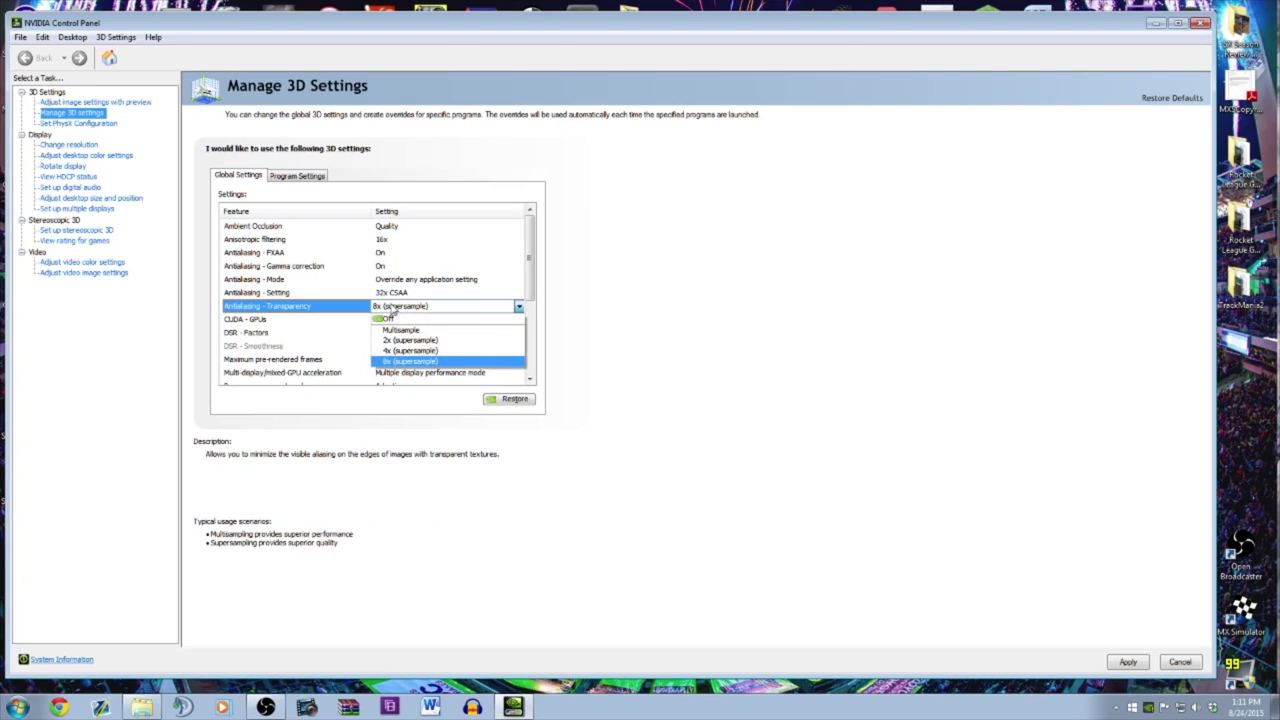
click(400, 339)
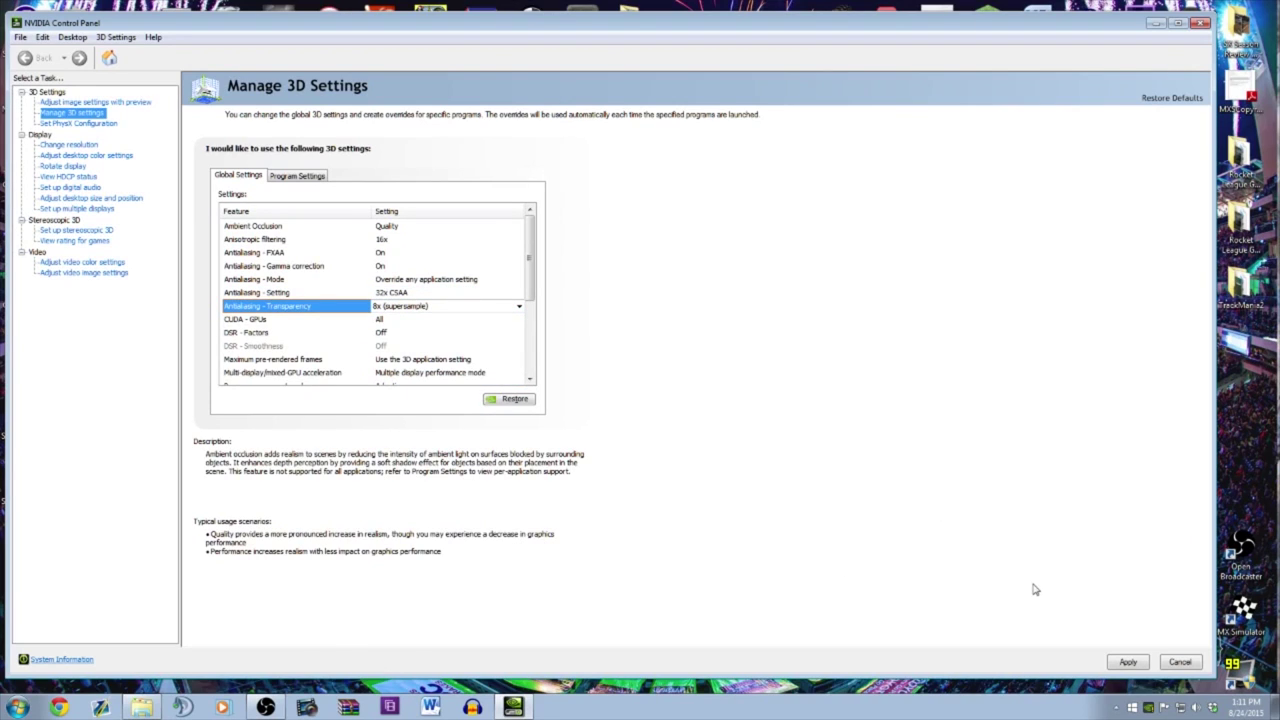
click(1128, 663)
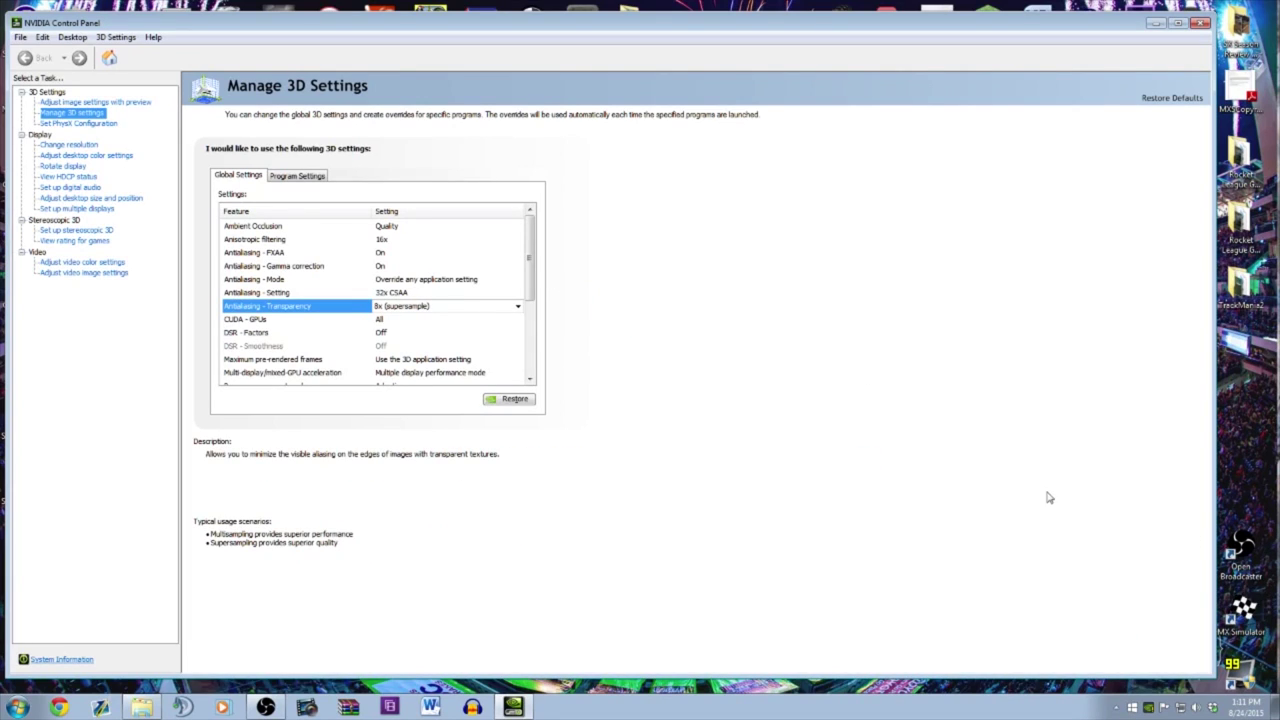
Open the properties of the MX Simulator desktop shortcut and highlight the --accurate-skip 1 option in its target
right_click(1246, 616)
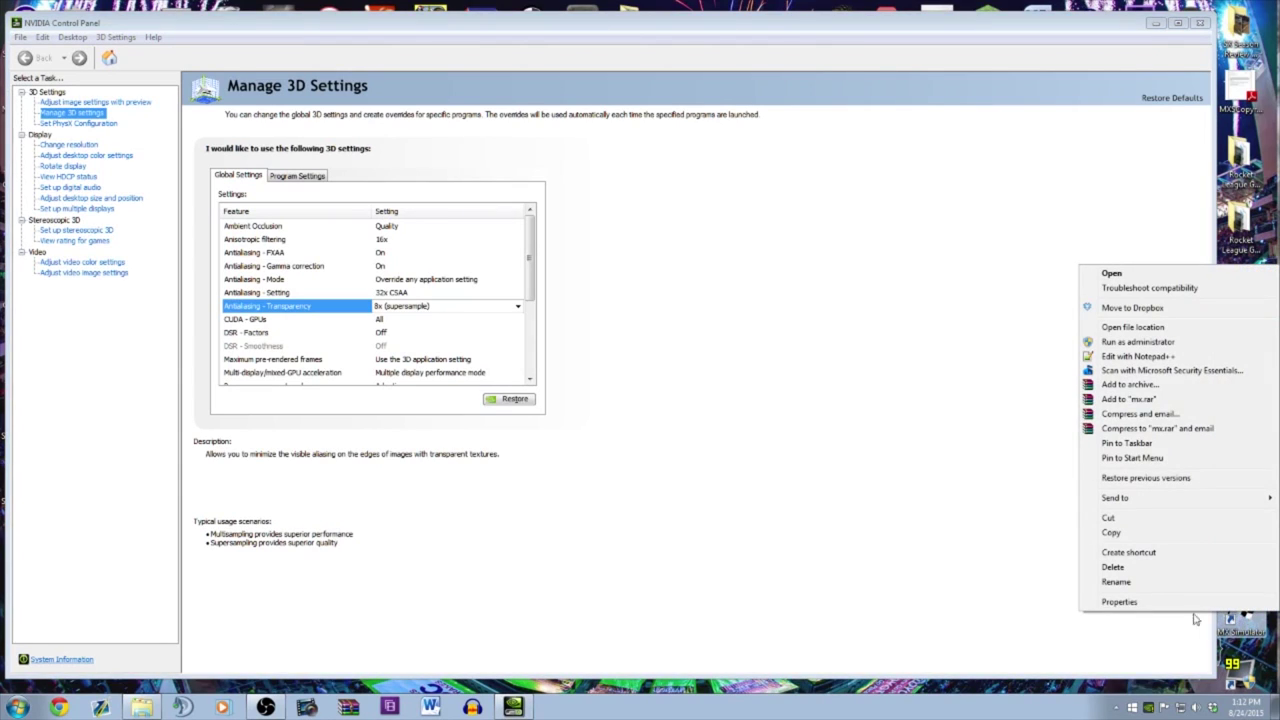
click(1120, 602)
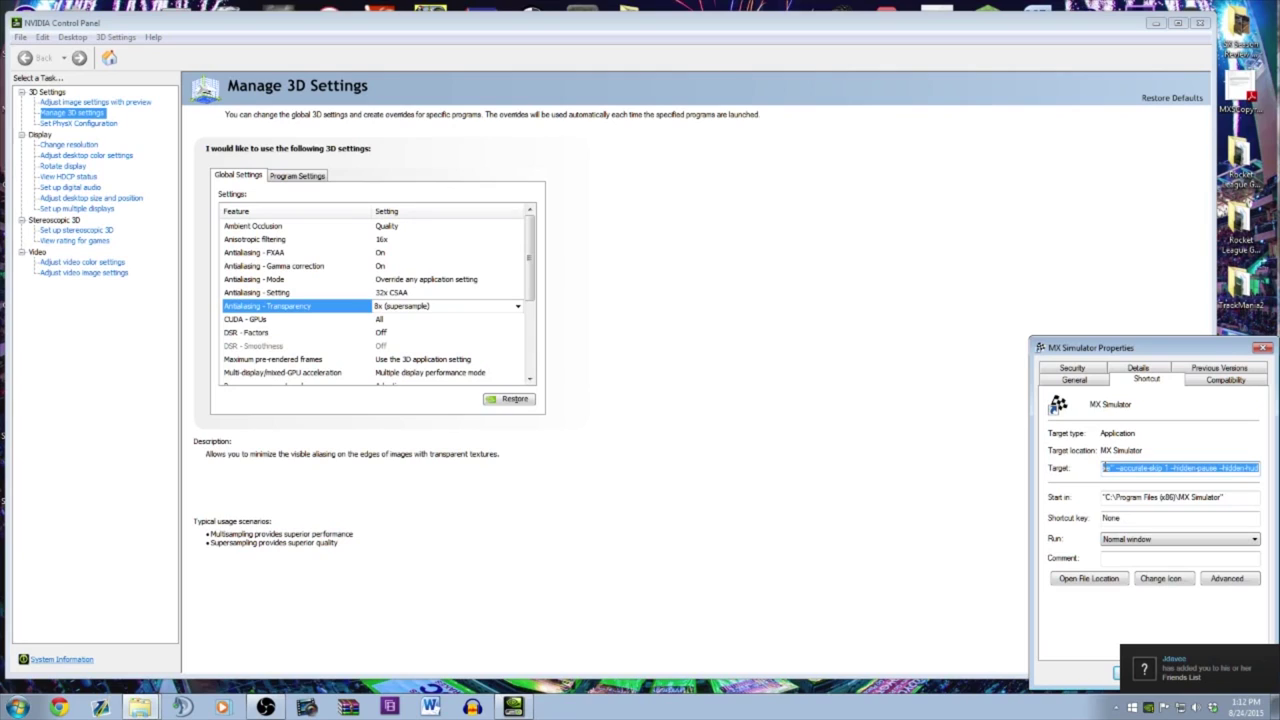
click(1242, 470)
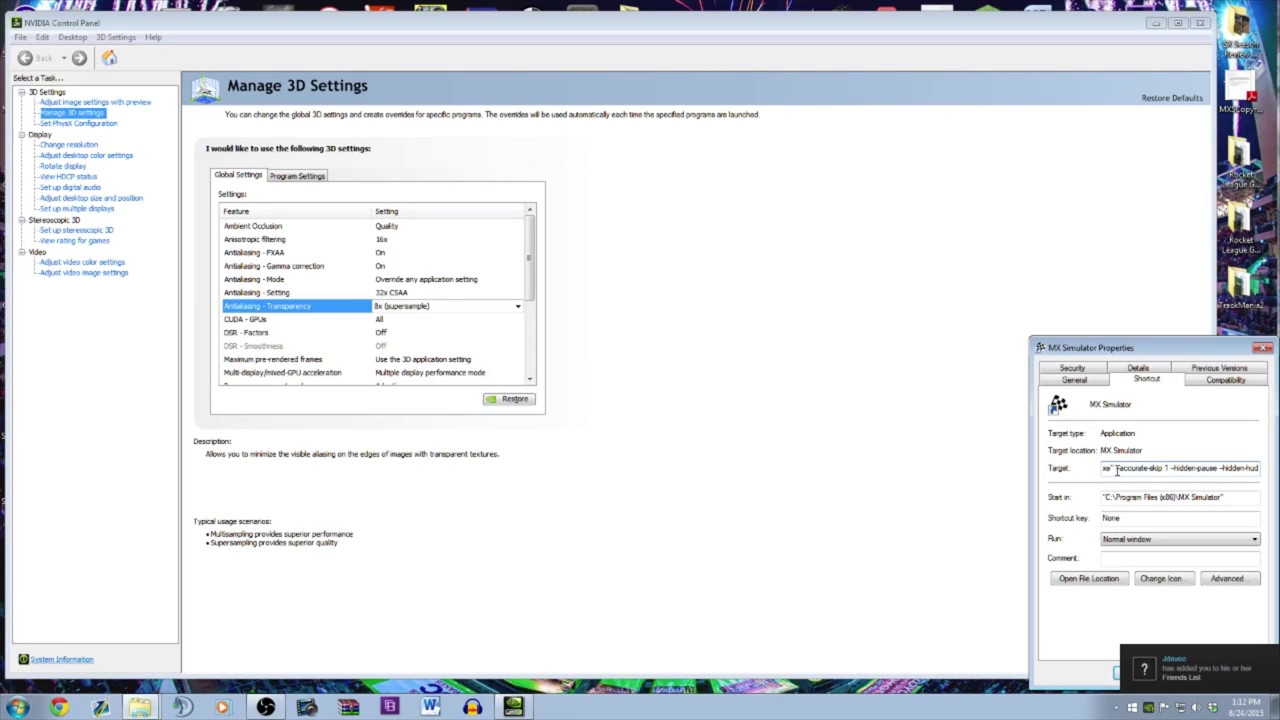
drag(1114, 470, 1171, 470)
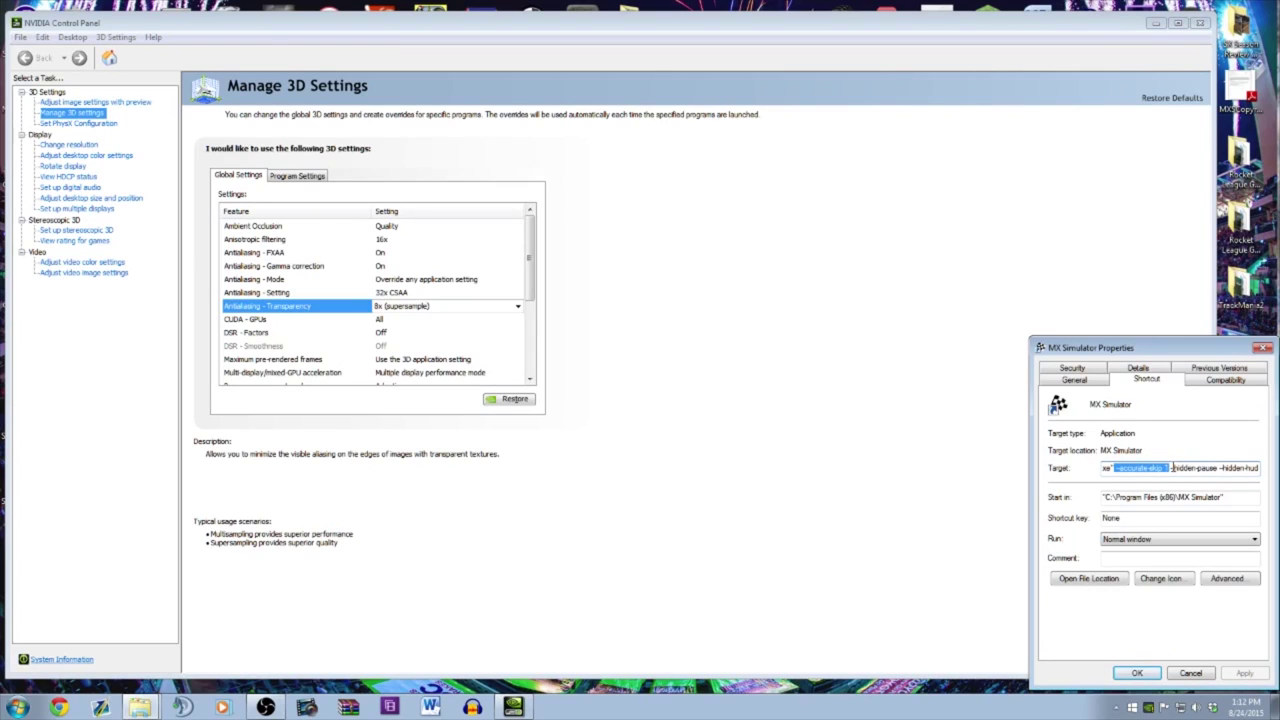
Highlight the --hidden-pause and --hidden-hud options in the shortcut's target, and accept the properties
click(1171, 468)
click(1170, 468)
drag(1170, 468, 1216, 468)
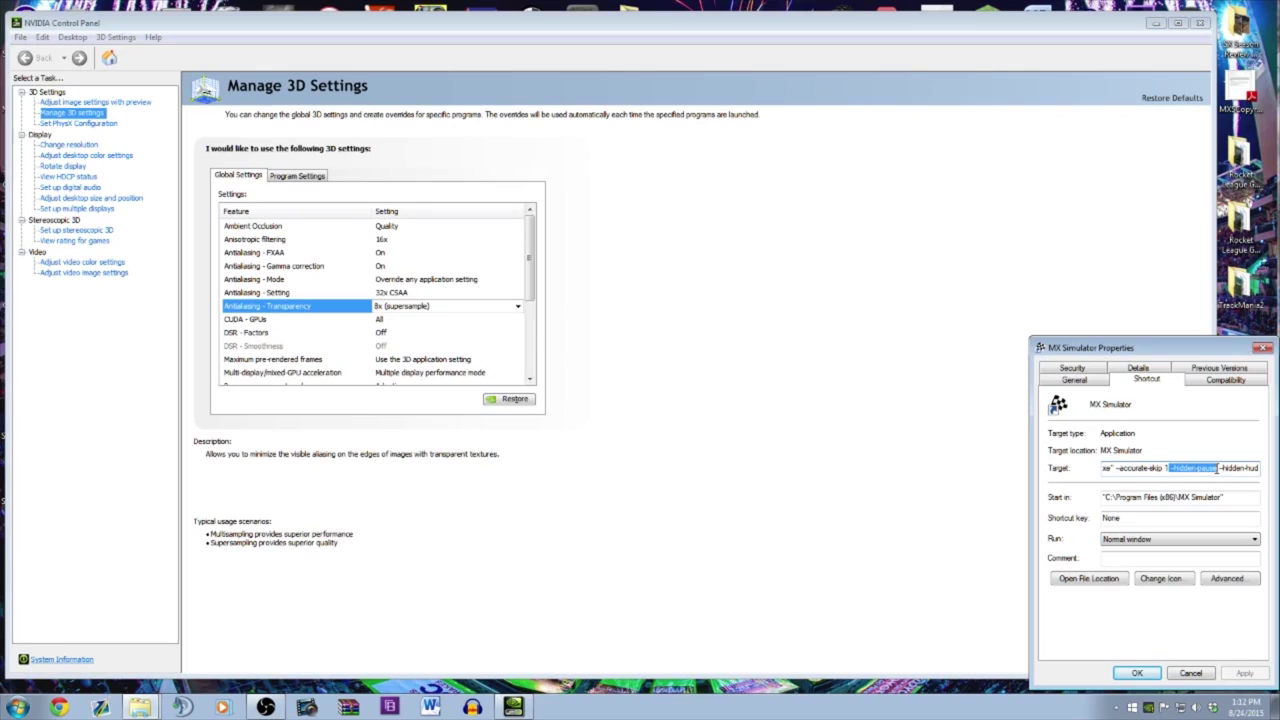
click(1218, 468)
drag(1218, 468, 1259, 468)
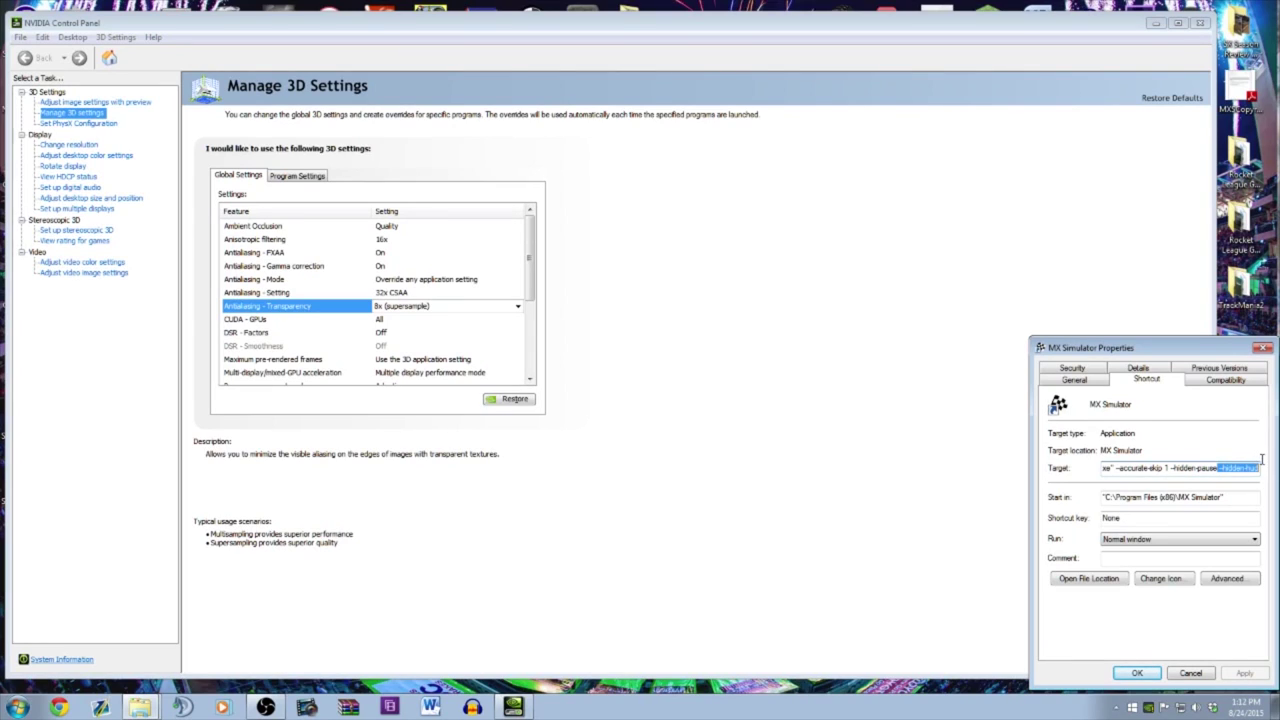
click(1199, 466)
drag(1218, 468, 1266, 476)
click(1137, 673)
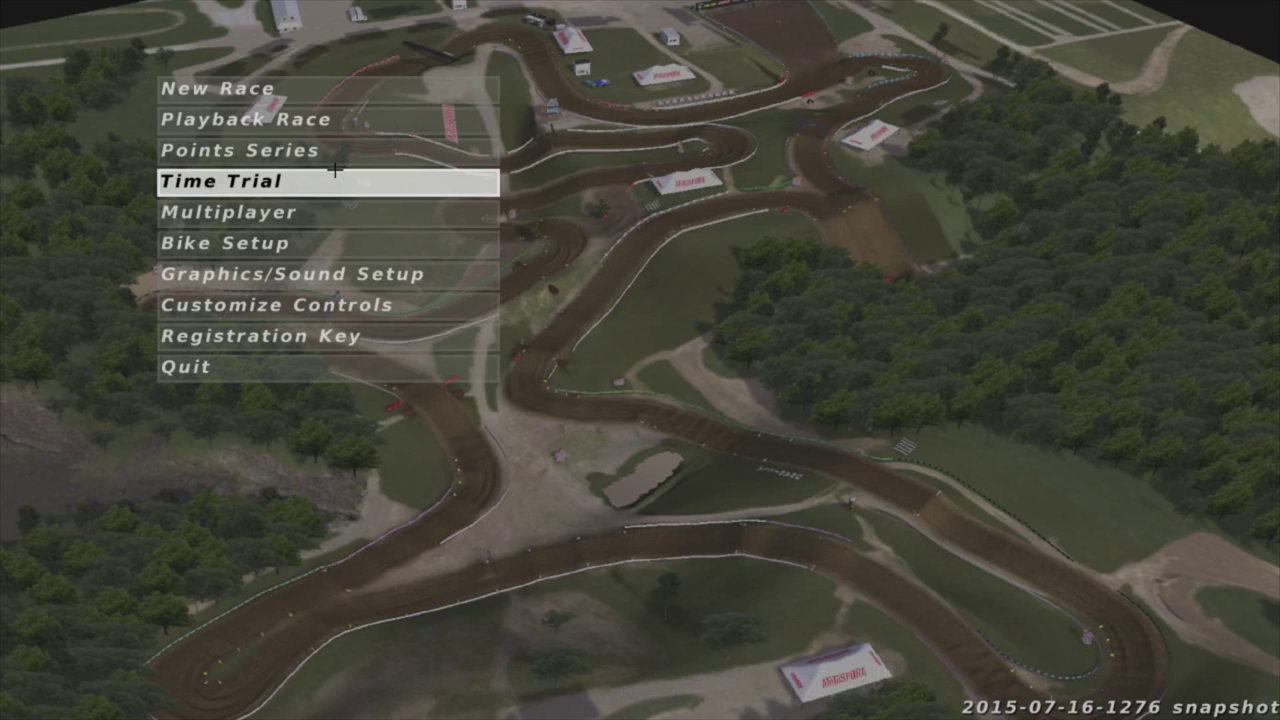
Examine the game's Graphics/Sound Setup and Advanced Graphics Setup values, and return to the main menu
click(313, 273)
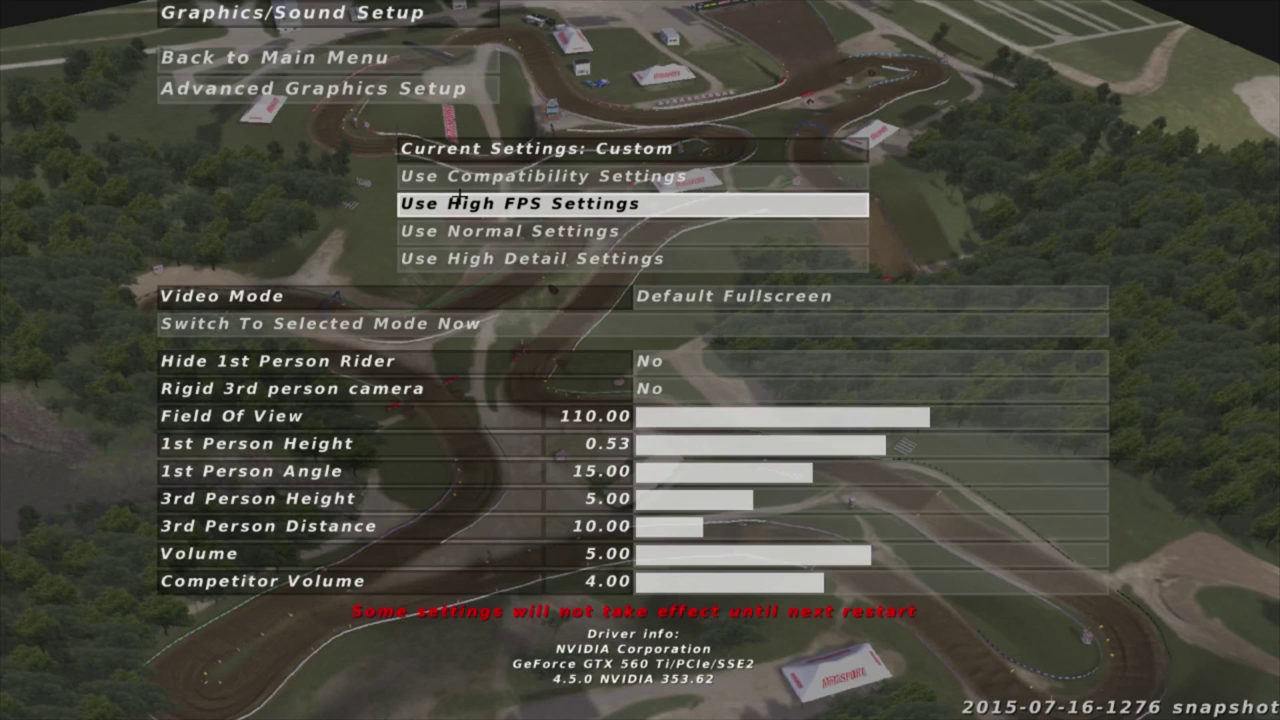
click(370, 90)
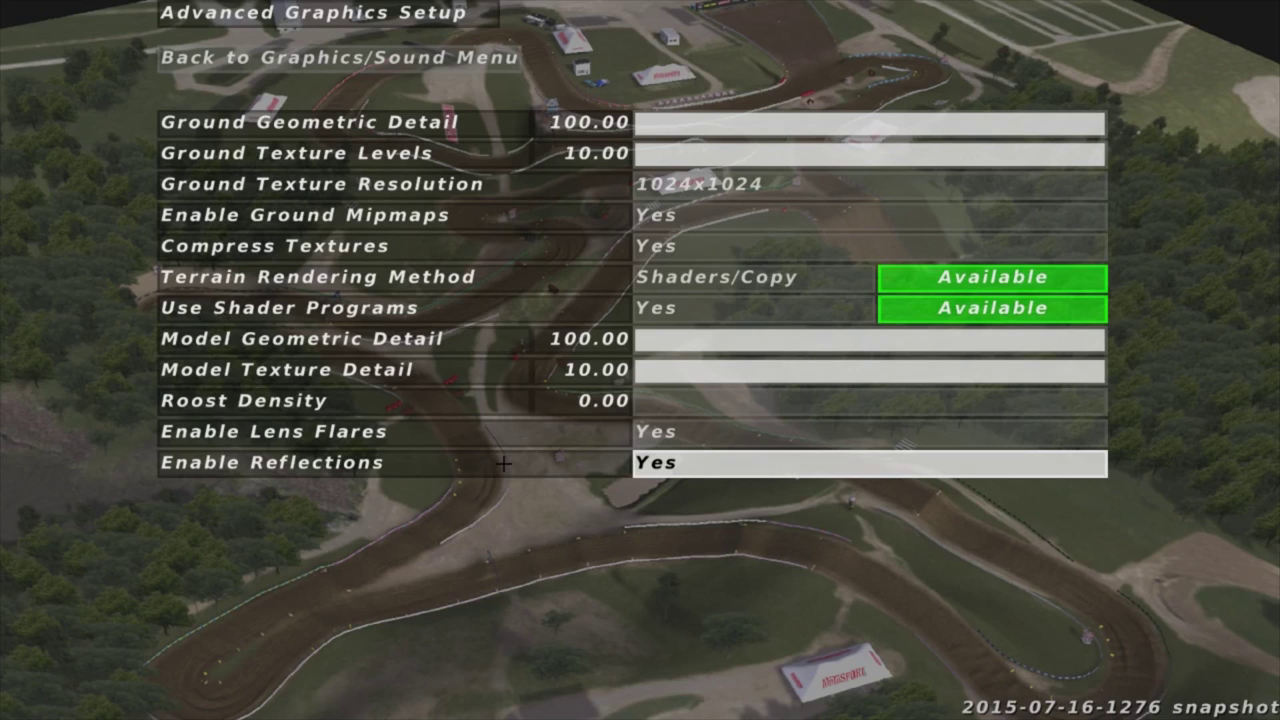
click(400, 57)
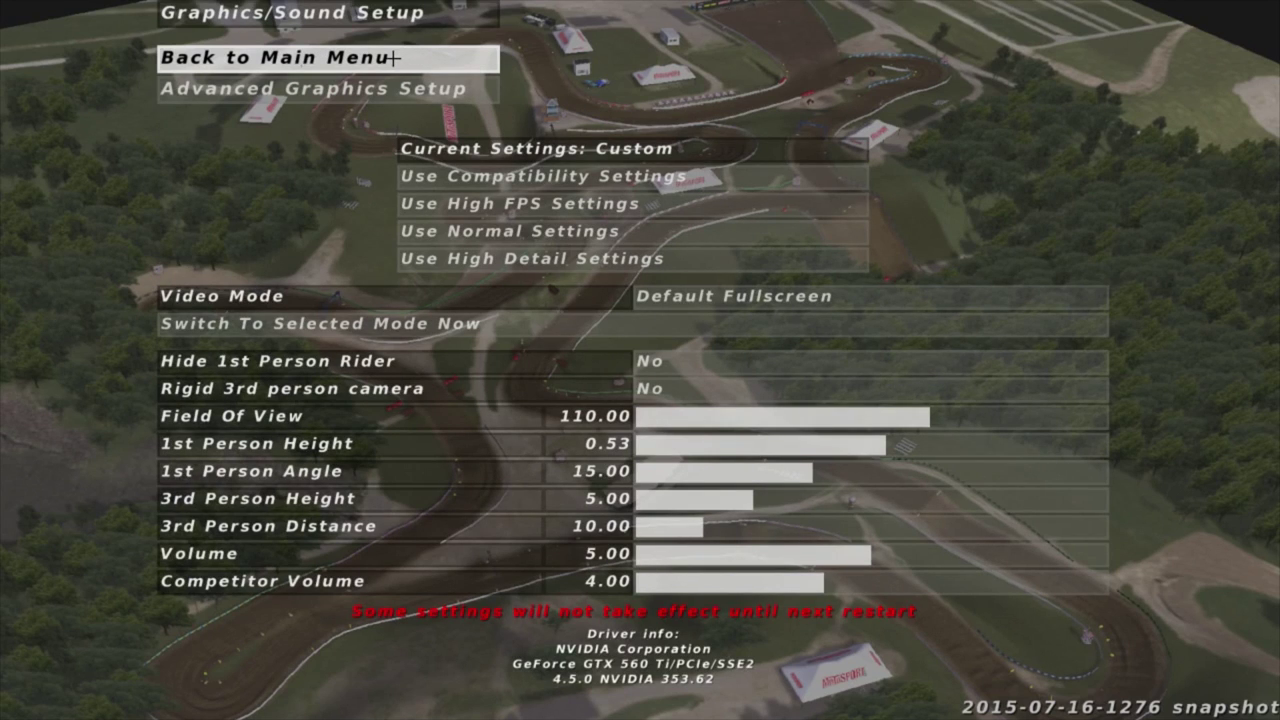
click(397, 57)
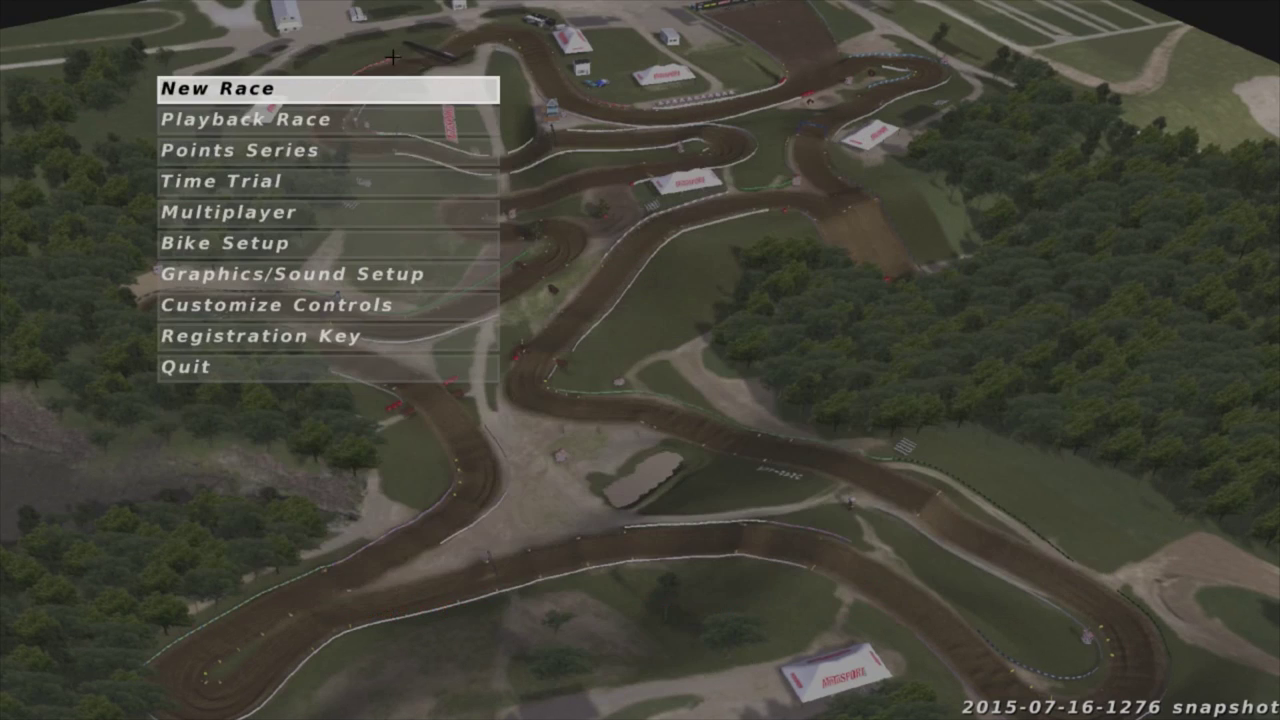
Start a new race with Record Demo set to Yes, name its demo SYSscreenshot using /namedemo, and leave the race
click(346, 89)
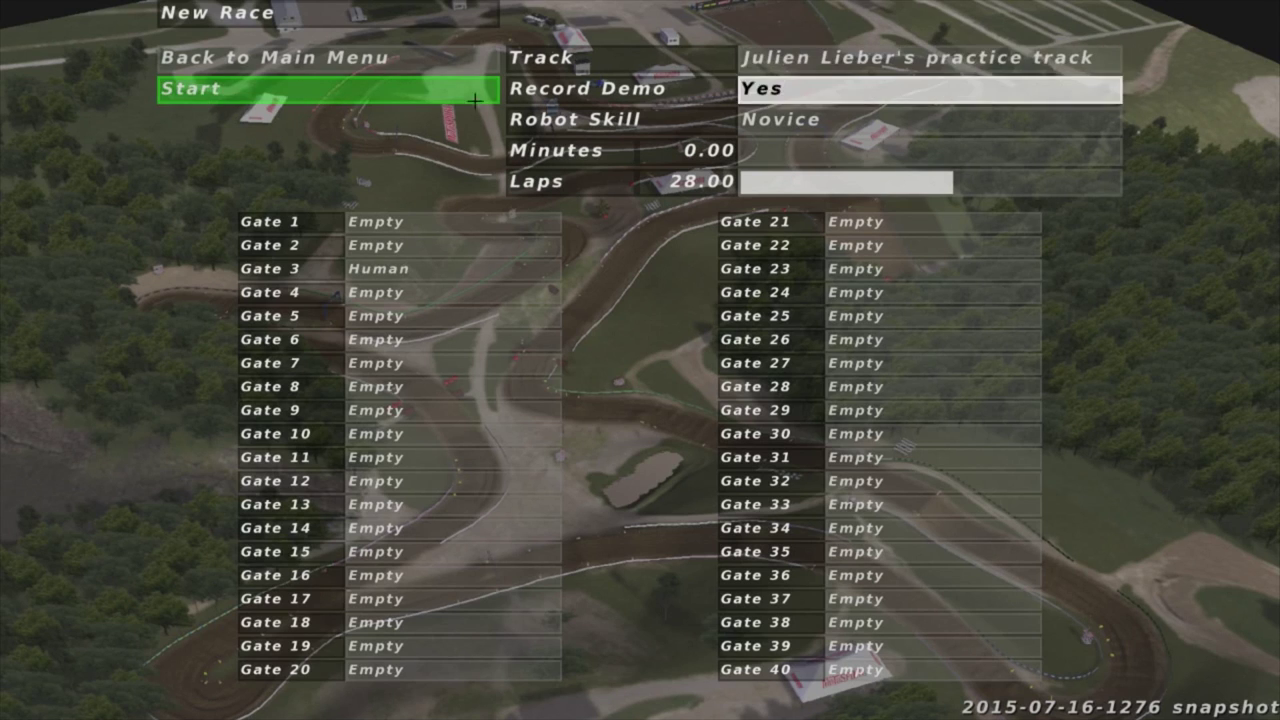
click(380, 89)
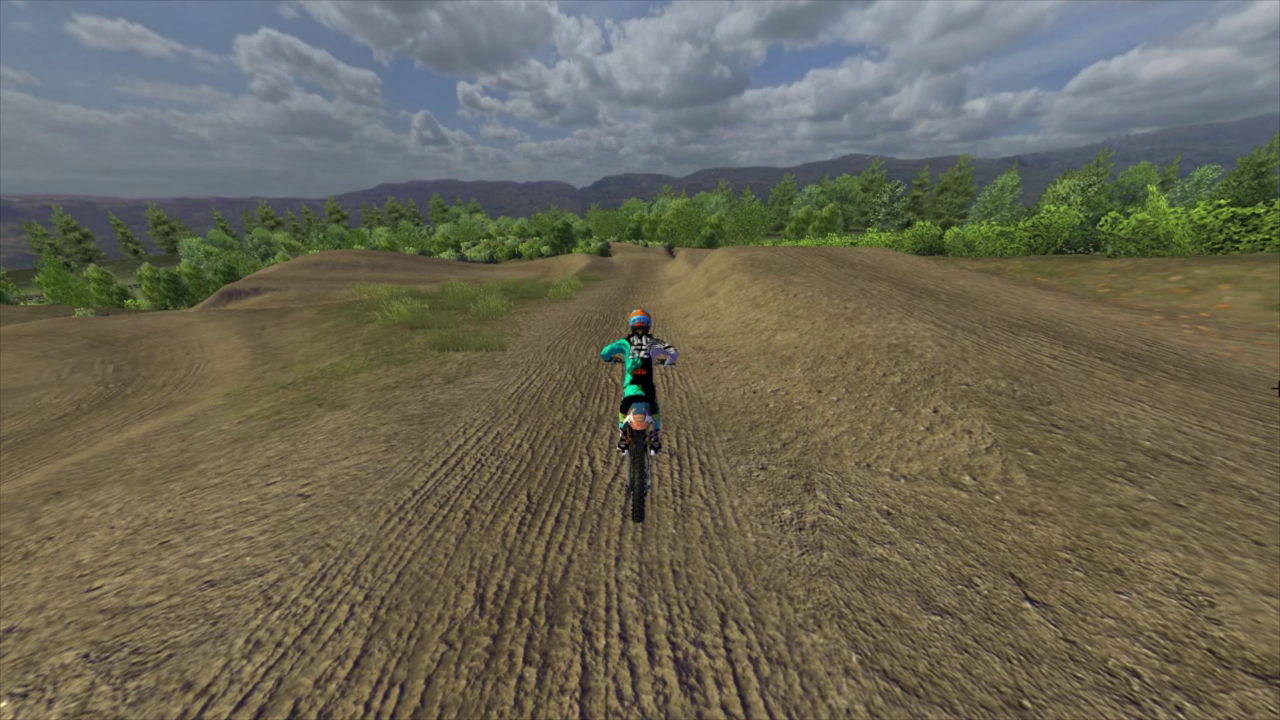
key(grave)
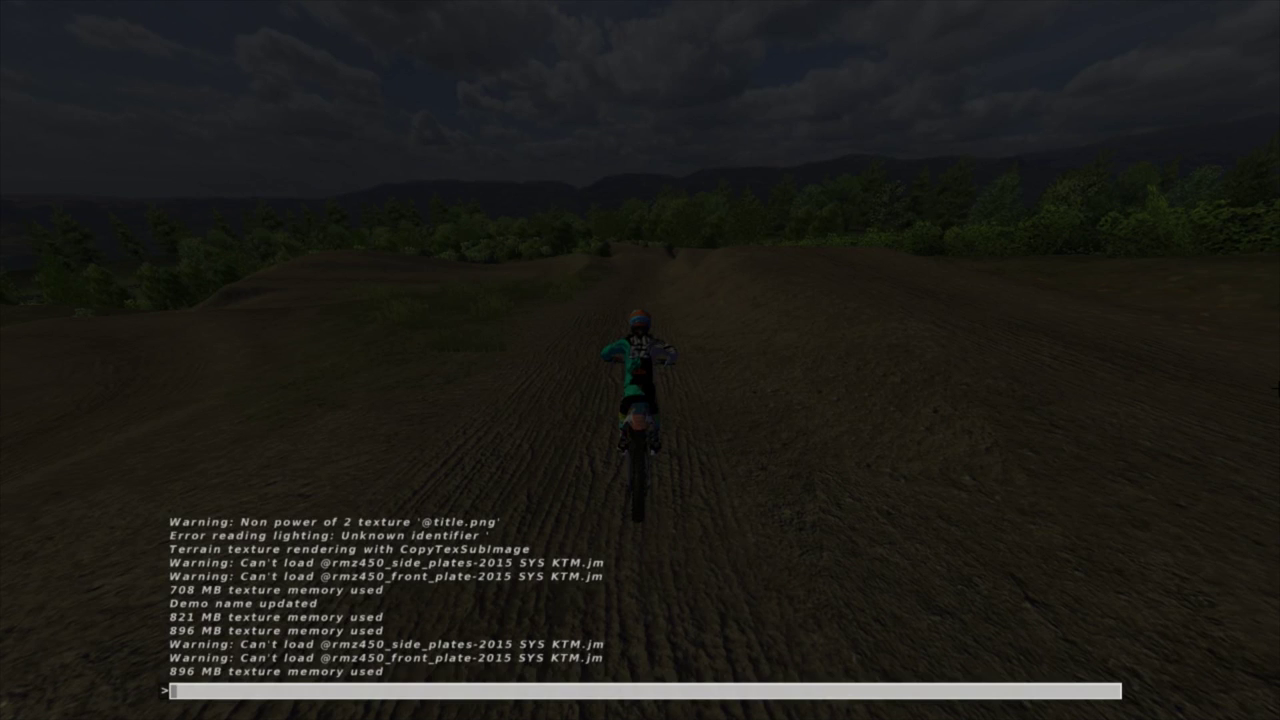
text(/namedemo SYSscreenshot)
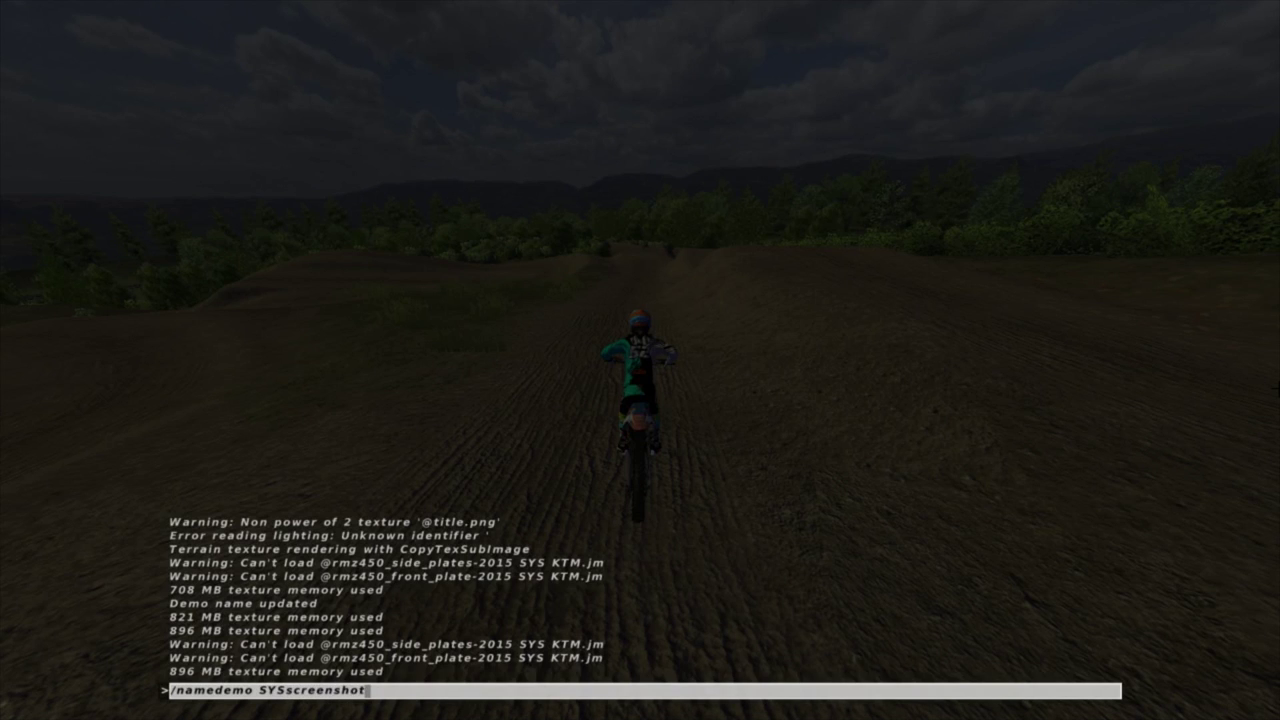
key(Return)
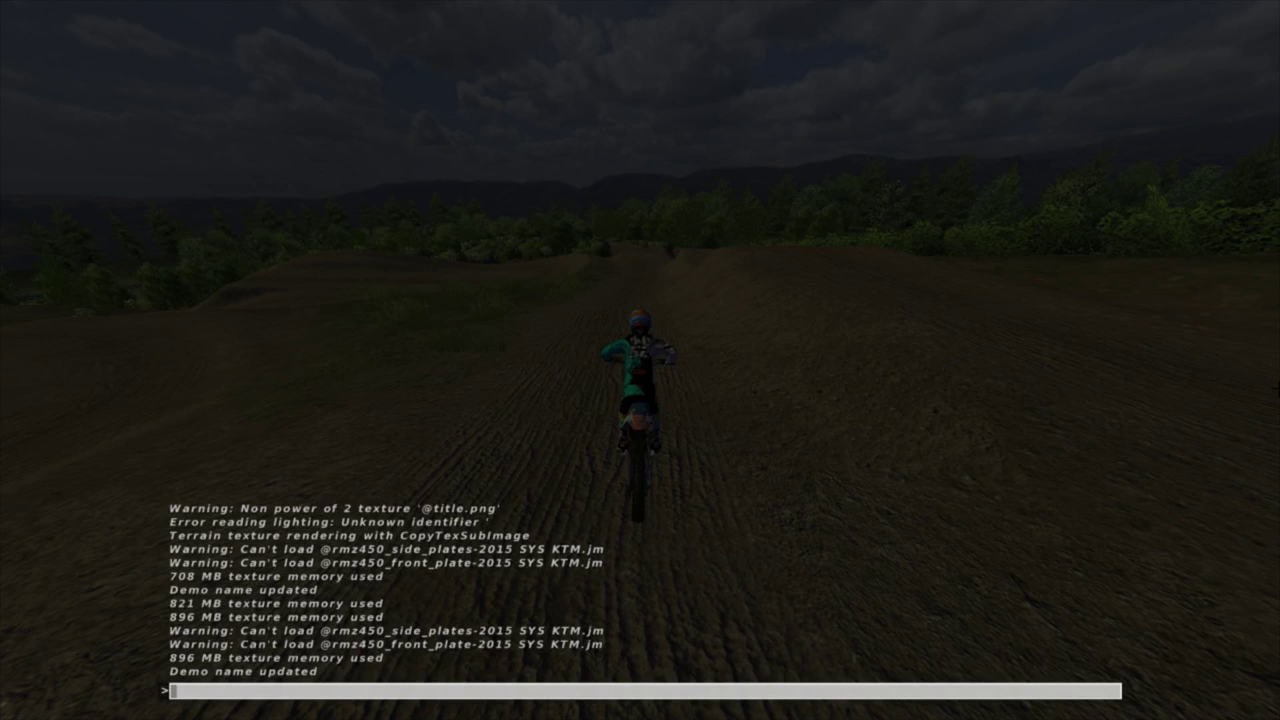
key(Escape)
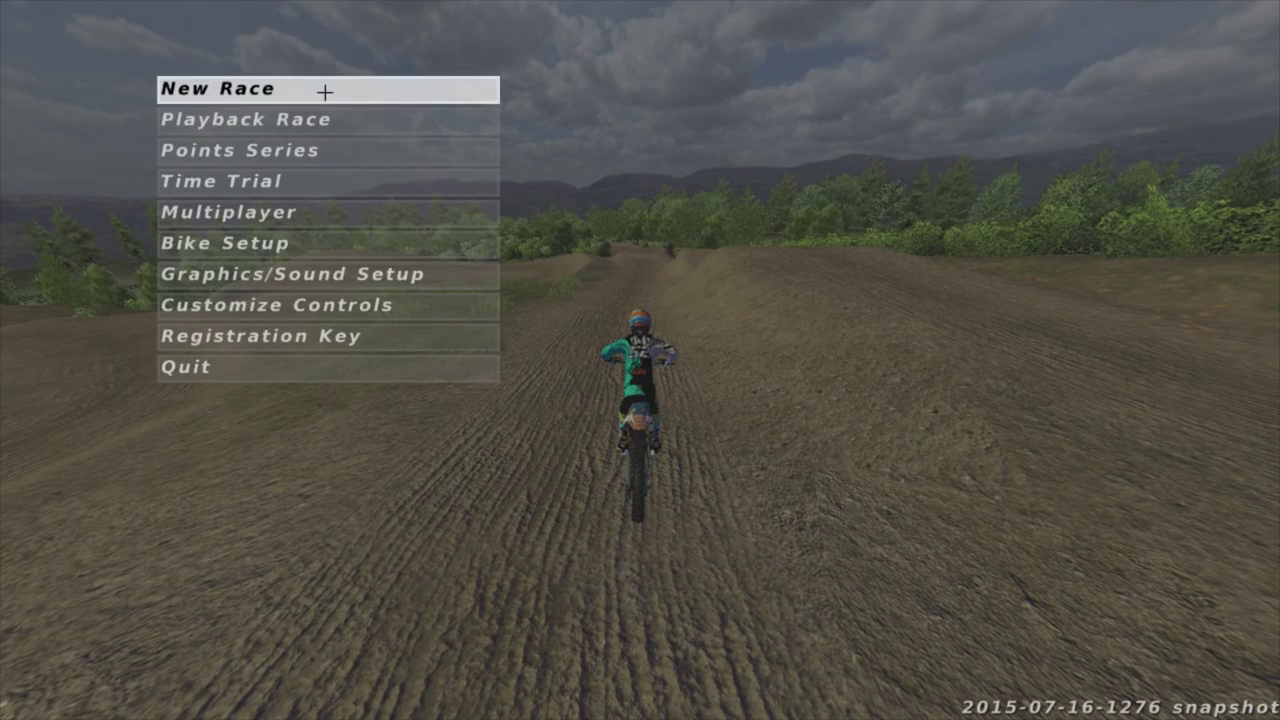
Play back the recorded SYSscreenshot demo
click(304, 118)
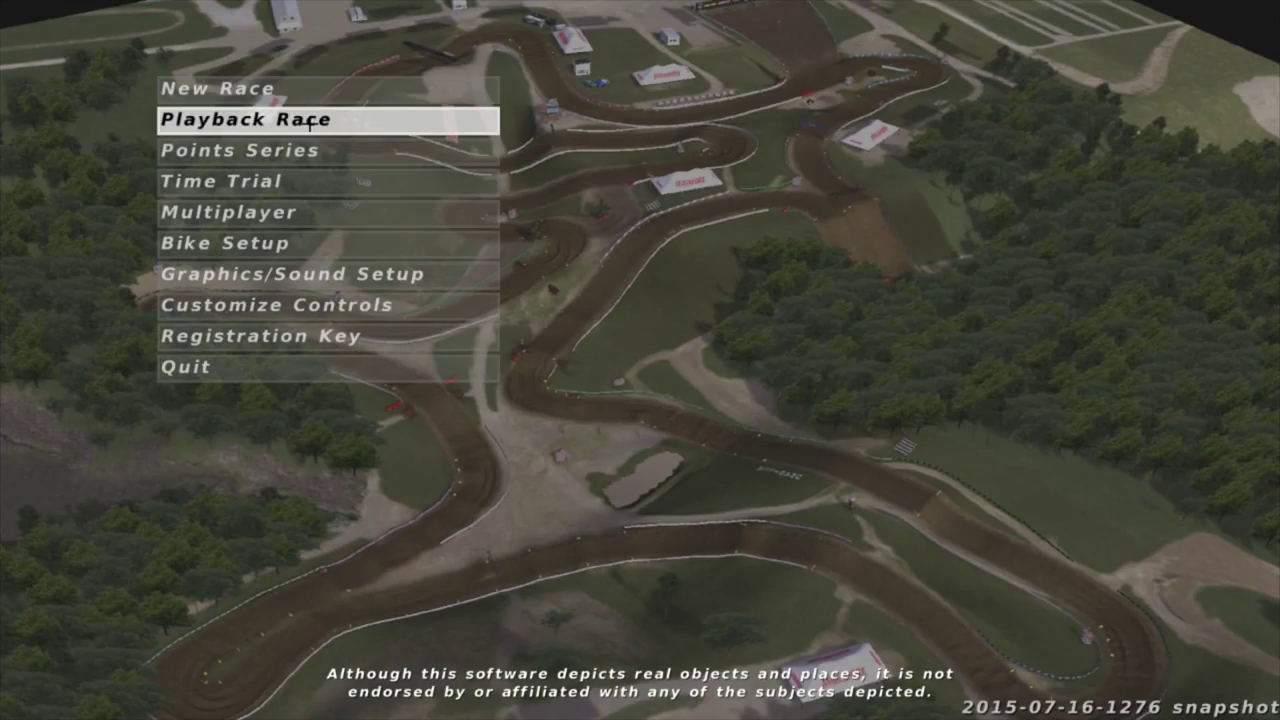
click(311, 120)
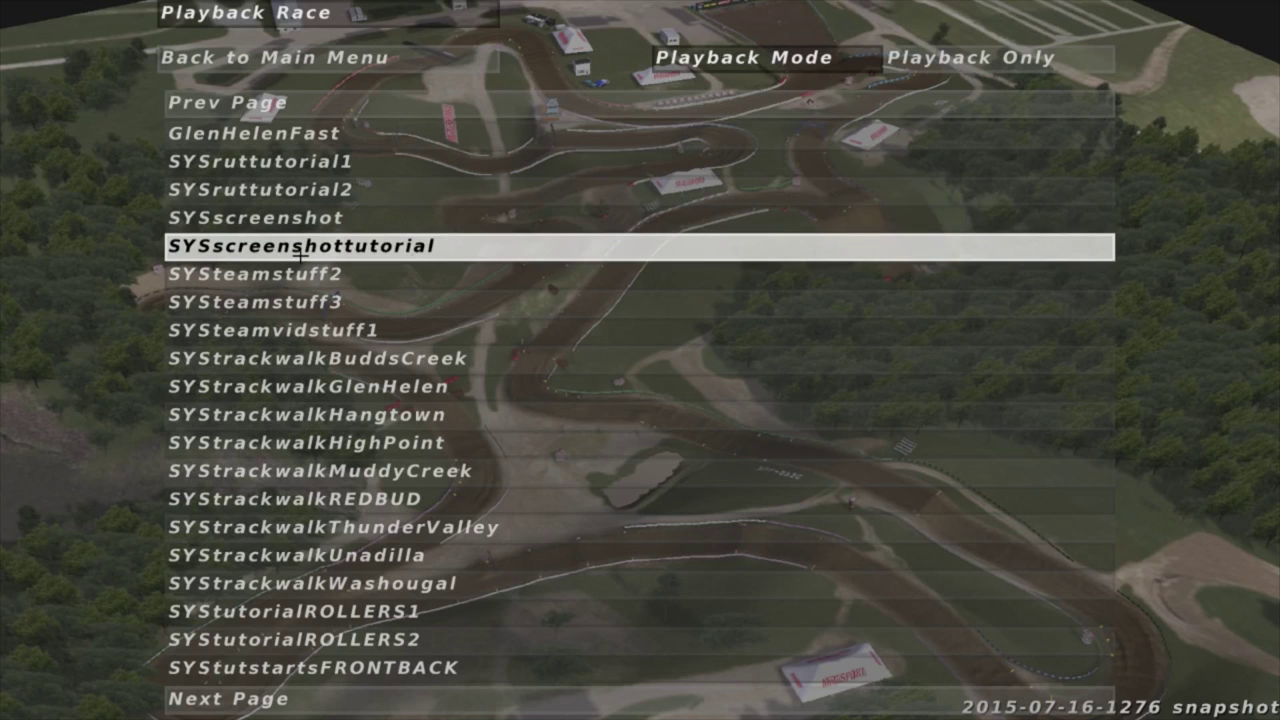
click(287, 220)
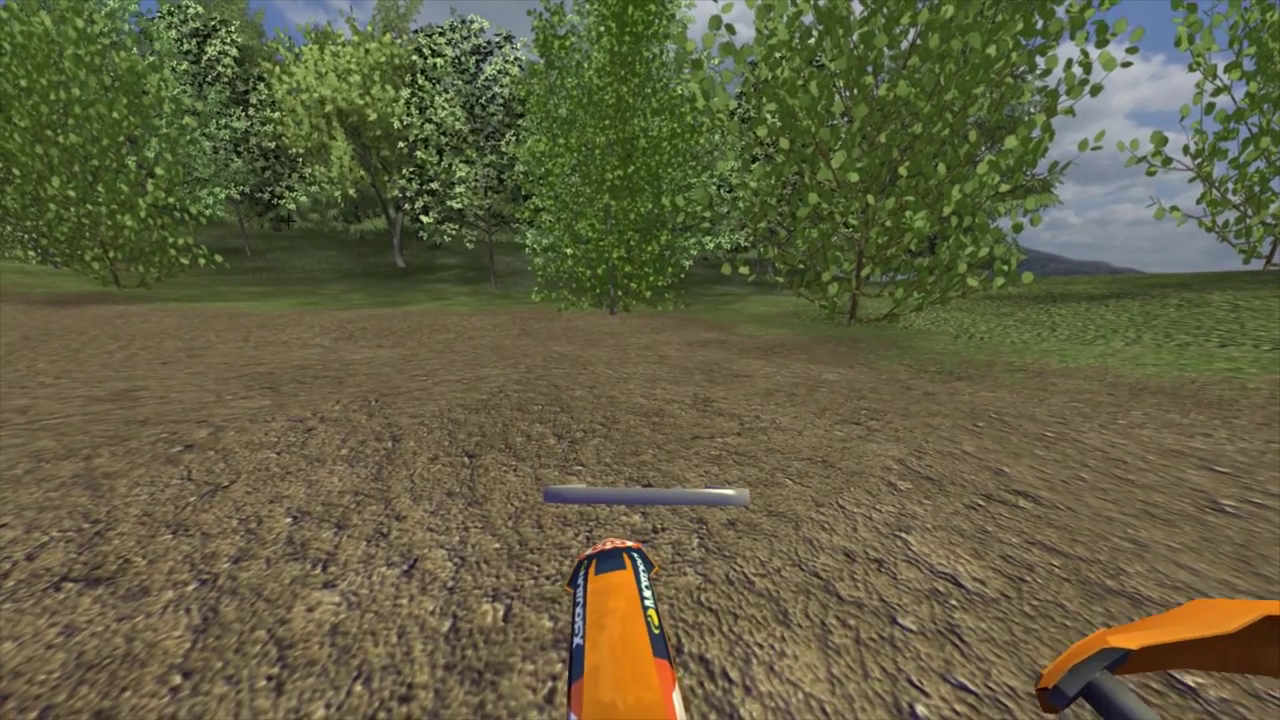
Cycle through the replay's first-person and external camera views of the rider
key(c)
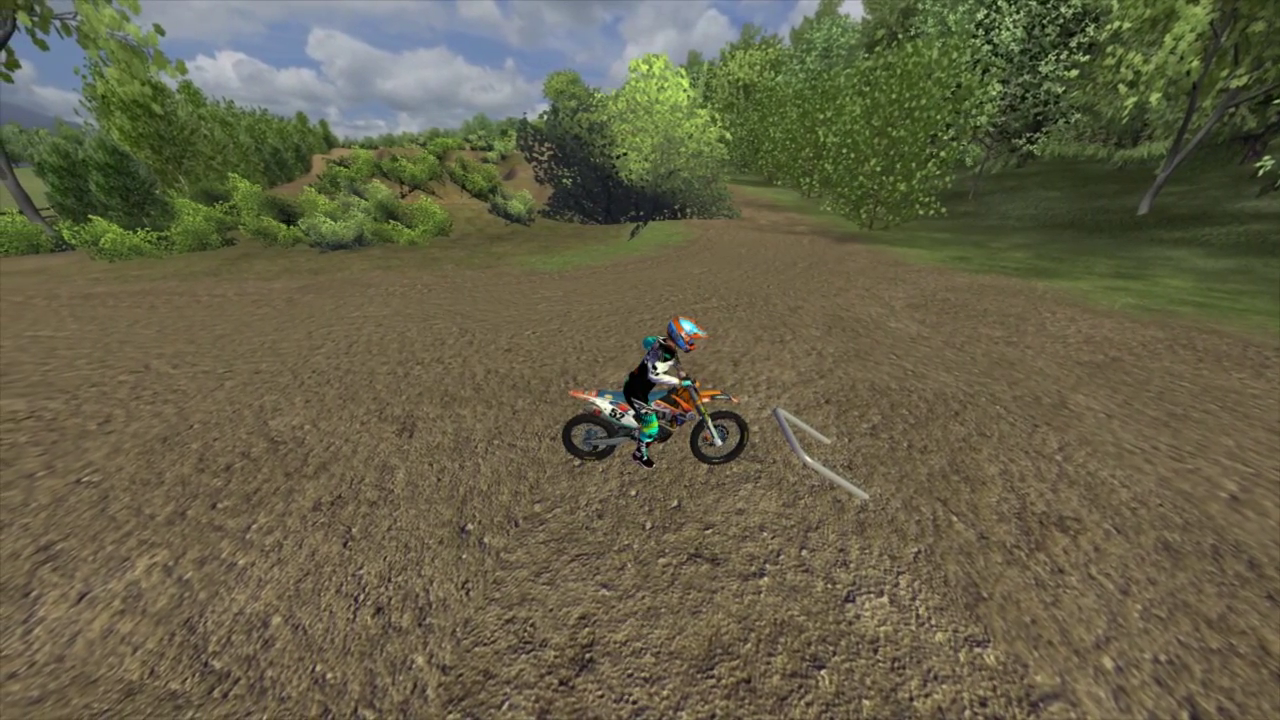
key(c)
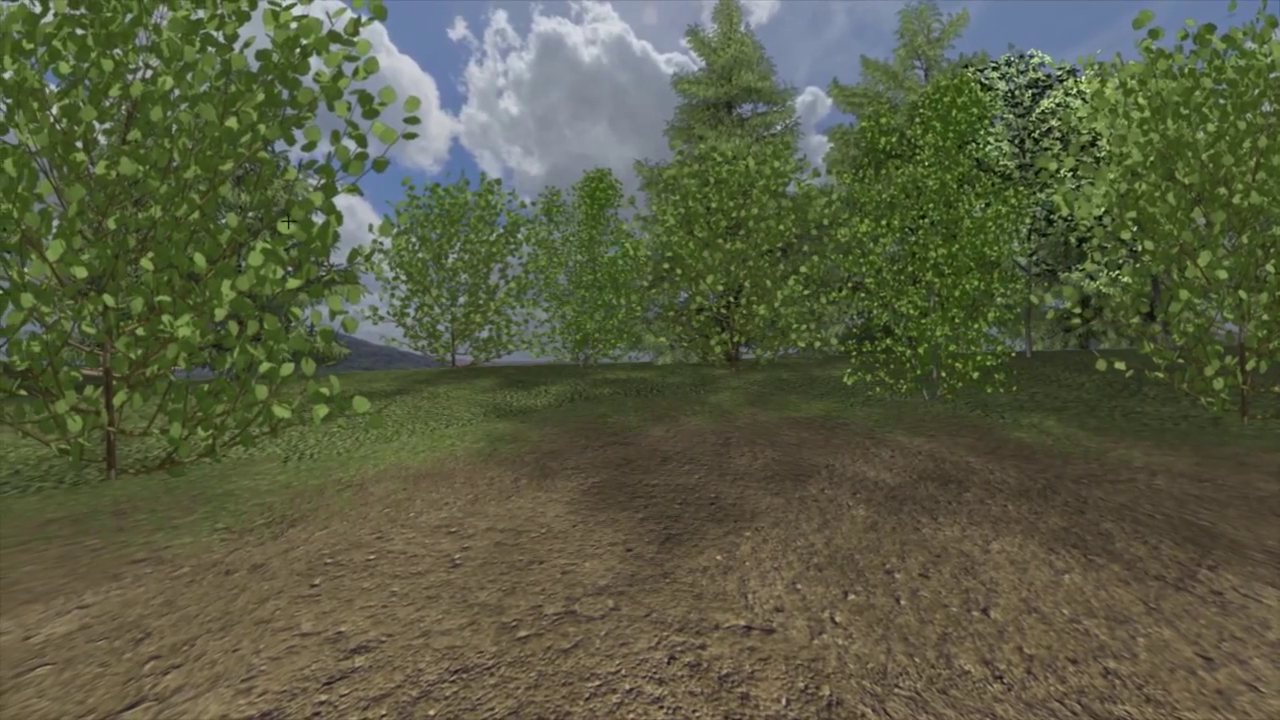
key(c)
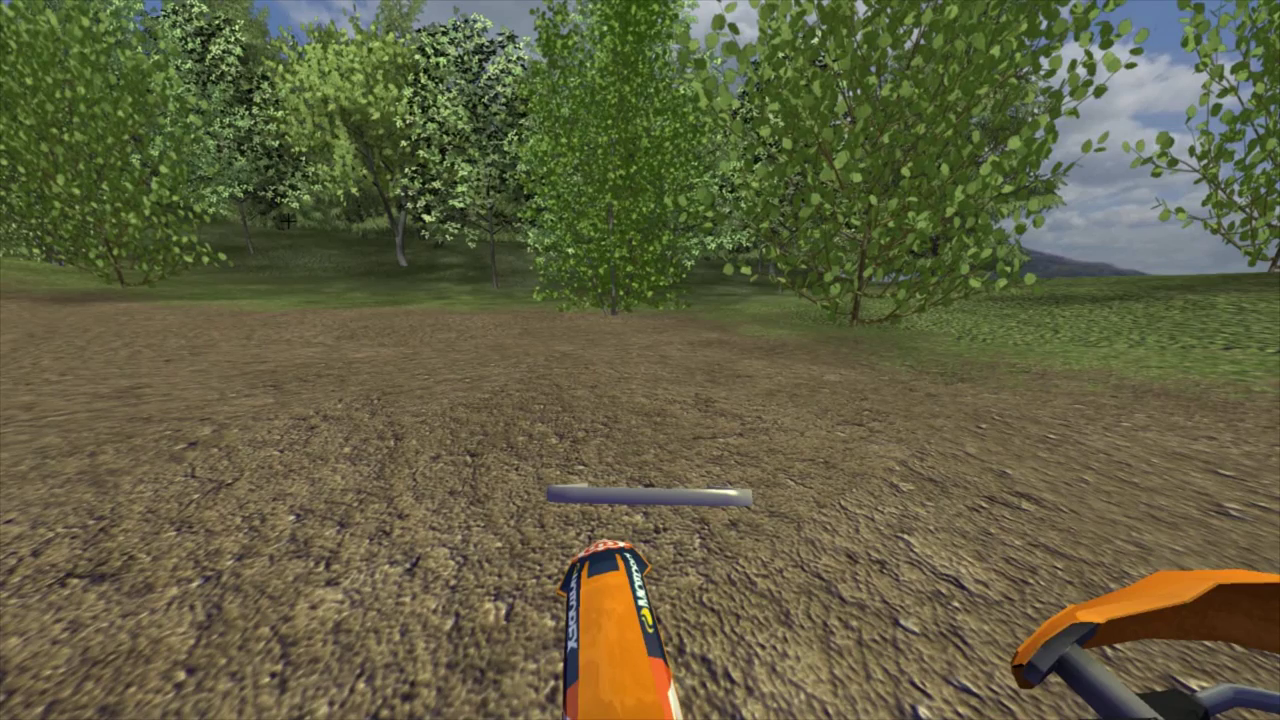
key(c)
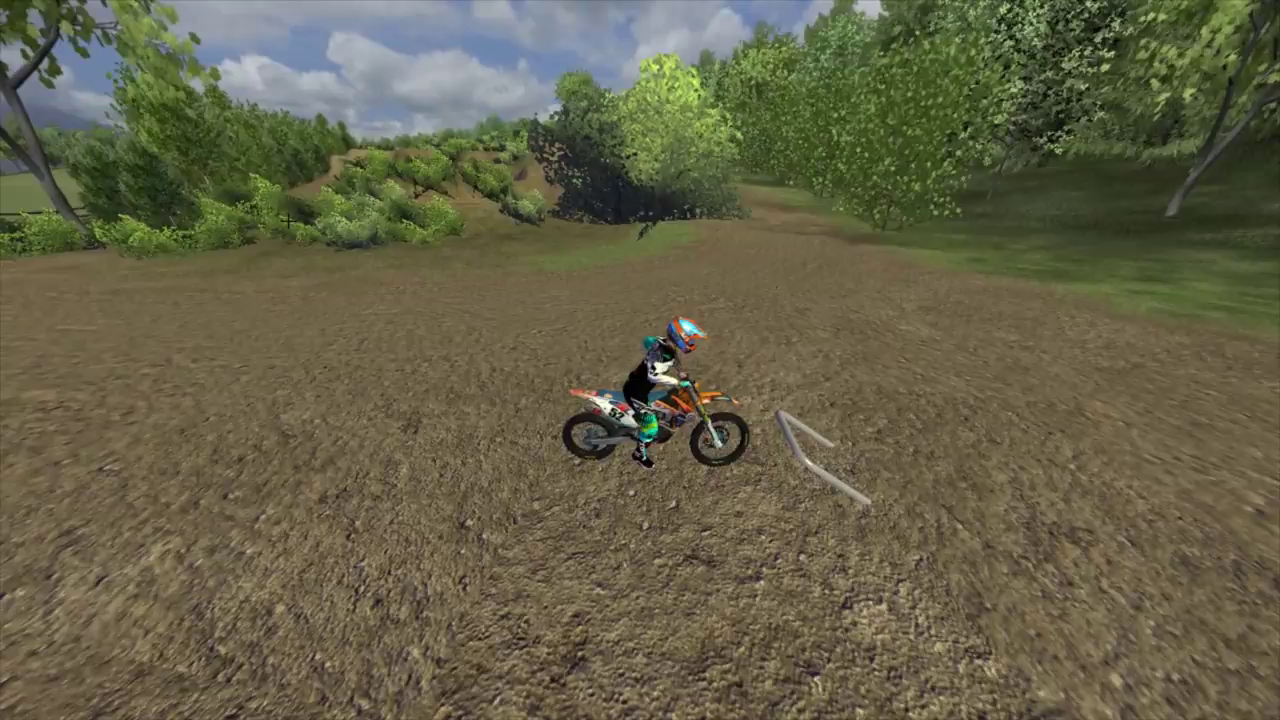
key(c)
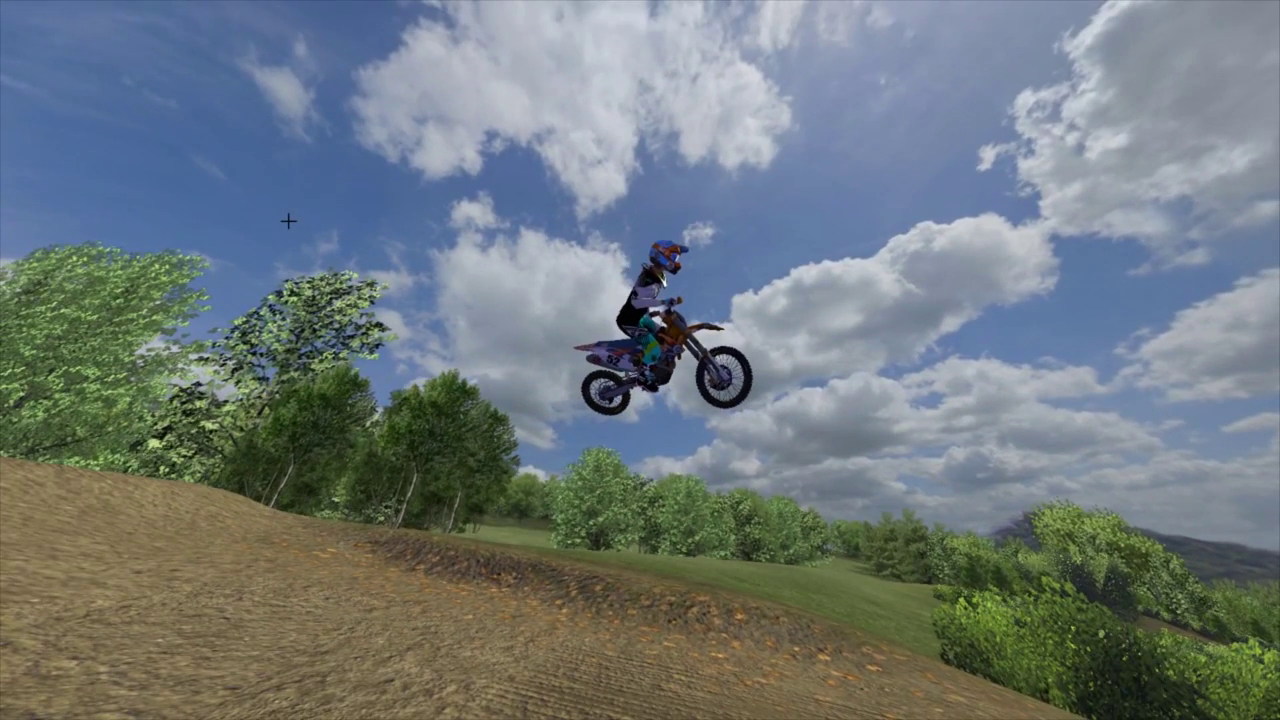
Pause the replay and open the game's Graphics/Sound Setup
key(Escape)
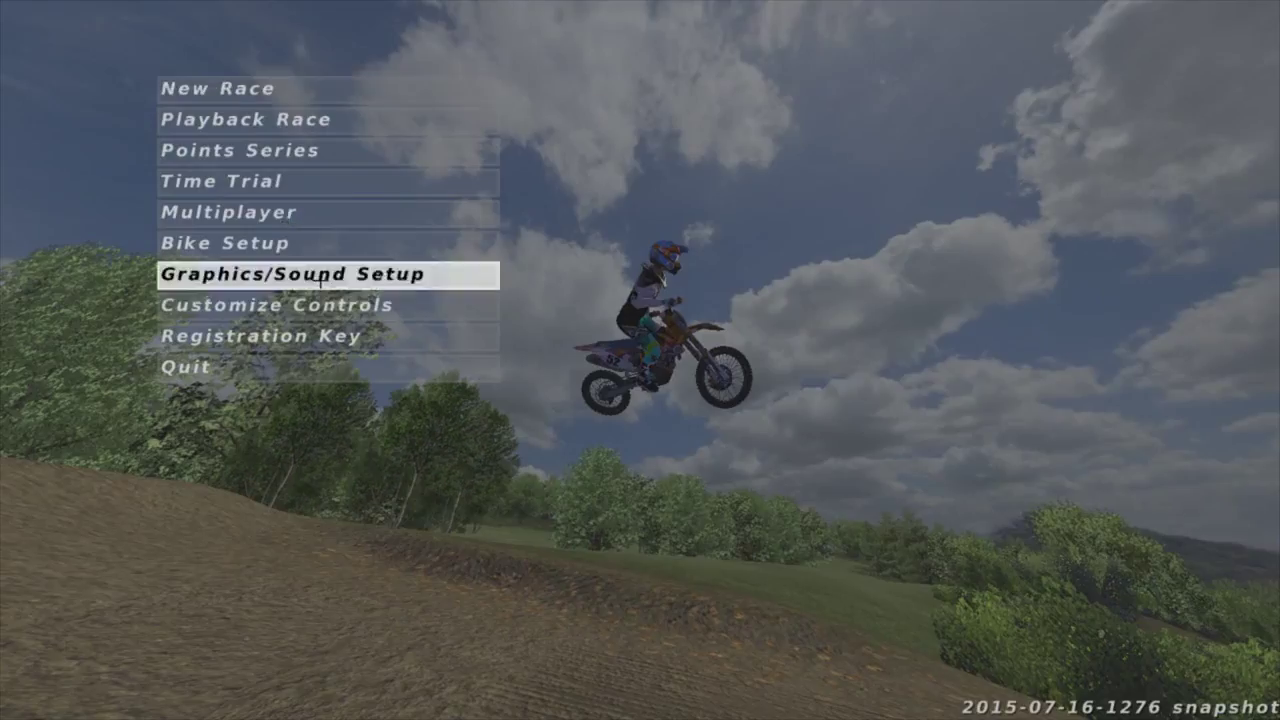
click(306, 280)
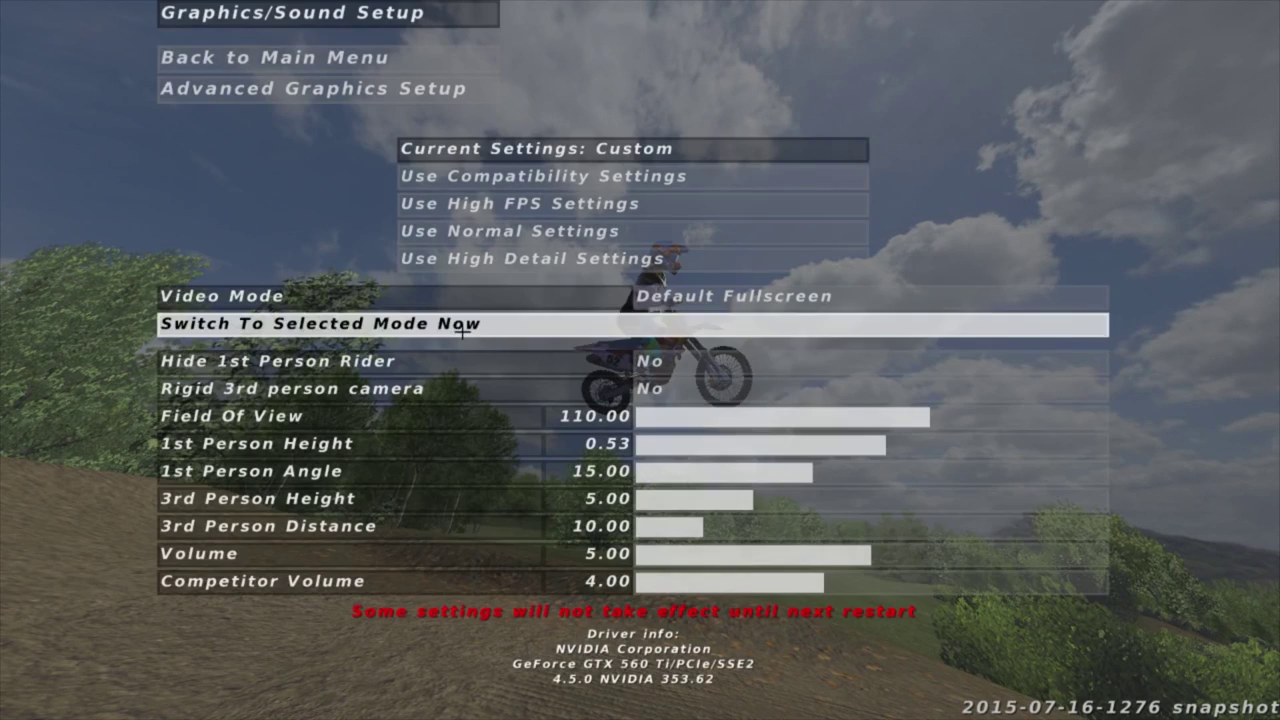
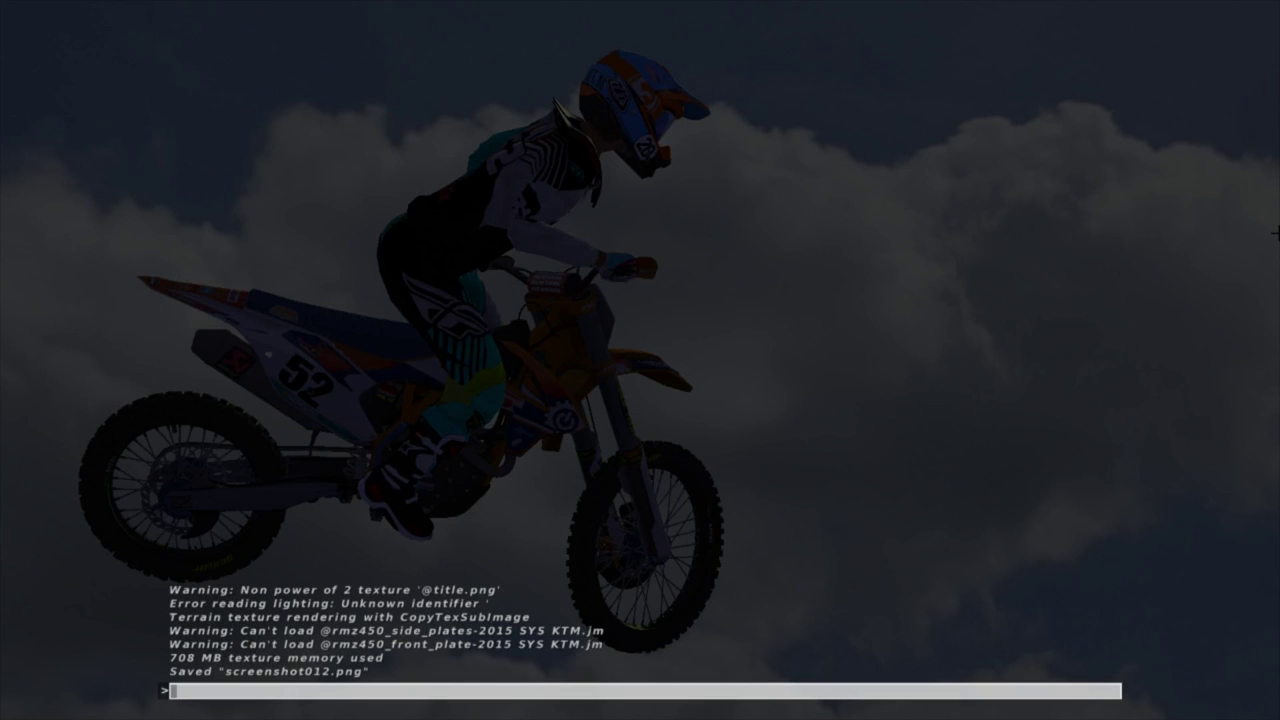
Check the game console for the saved screenshots taken with and without the rider in view
key(grave)
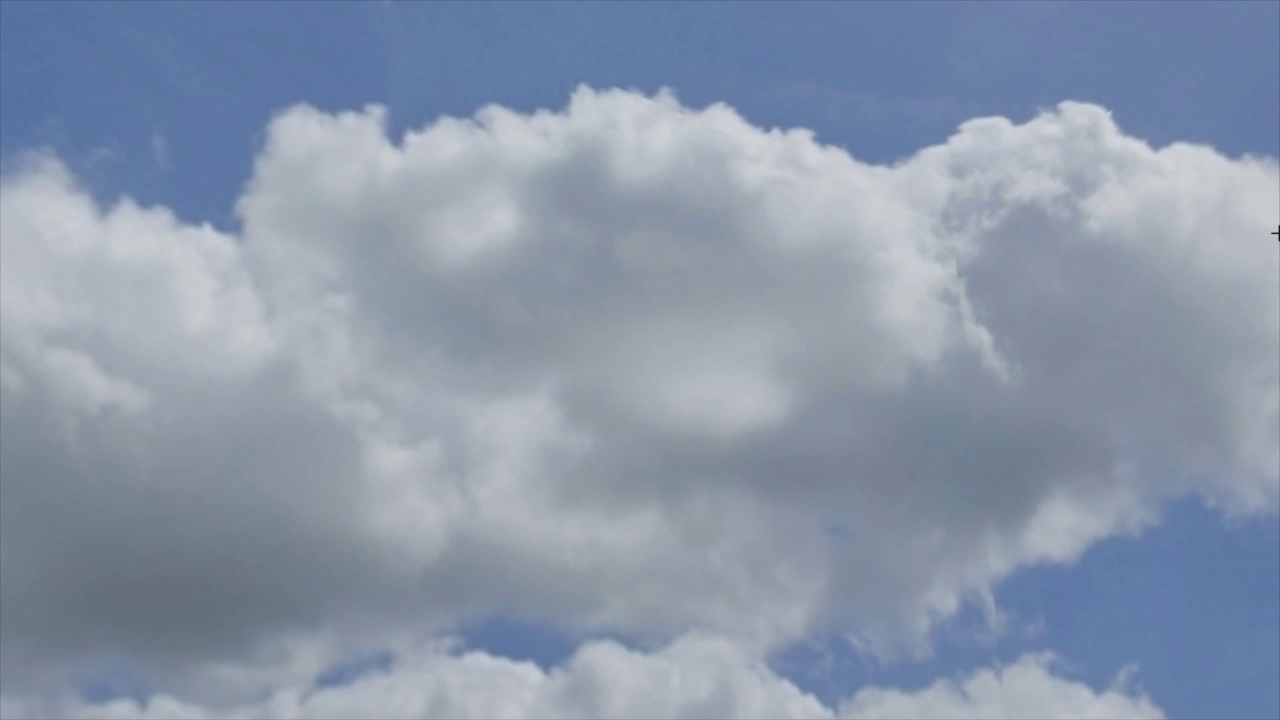
key(grave)
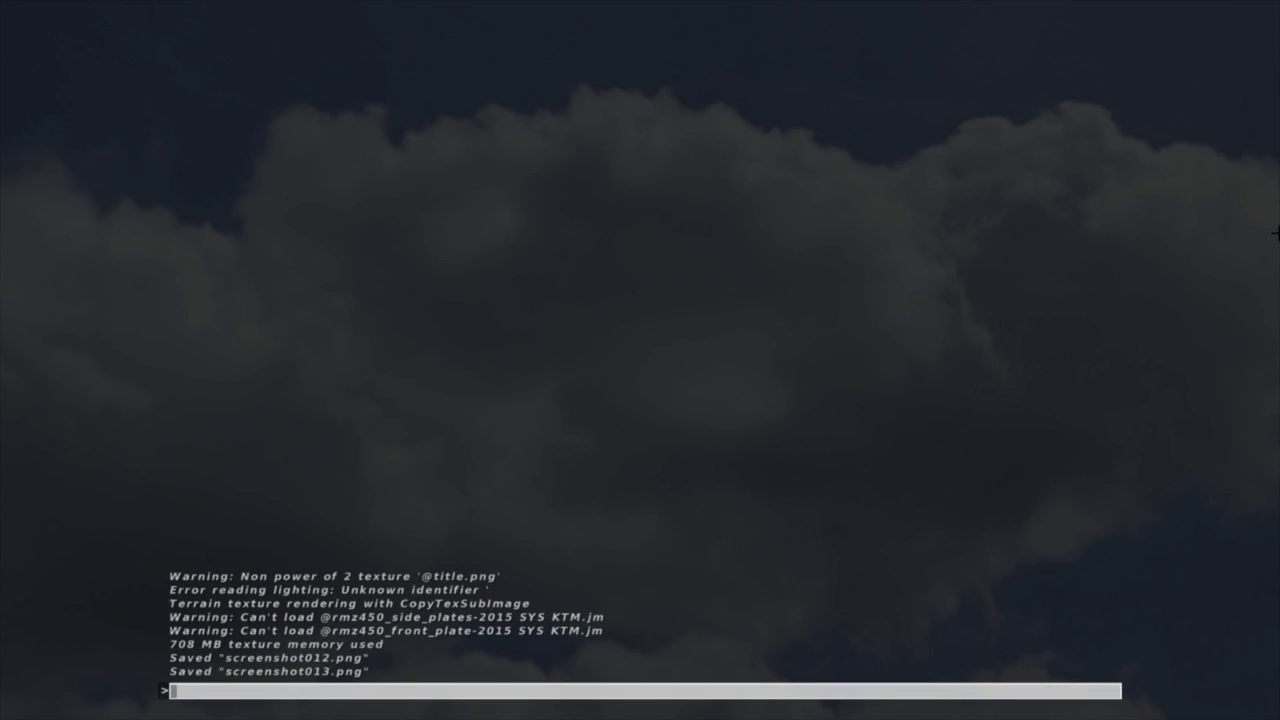
key(grave)
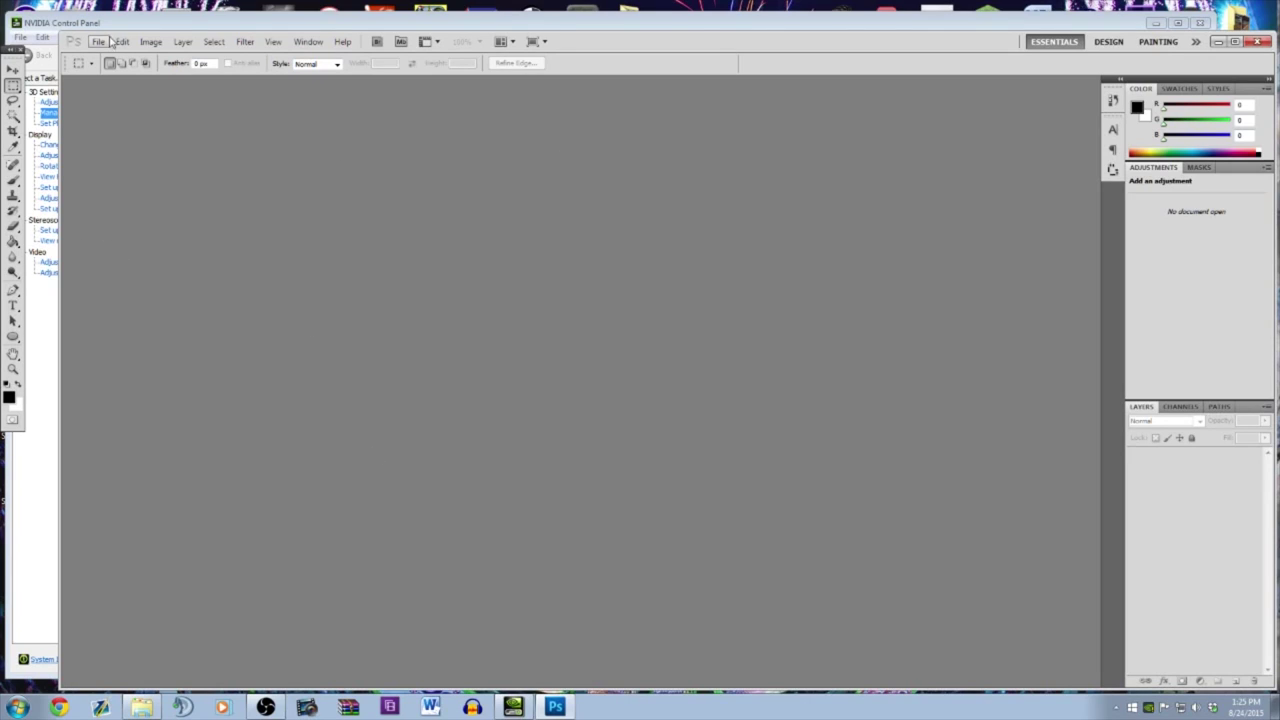
In Photoshop, open screenshot013.png from the MX Simulator folder and place screenshot012.png over it as a new layer
click(142, 707)
drag(411, 46, 883, 74)
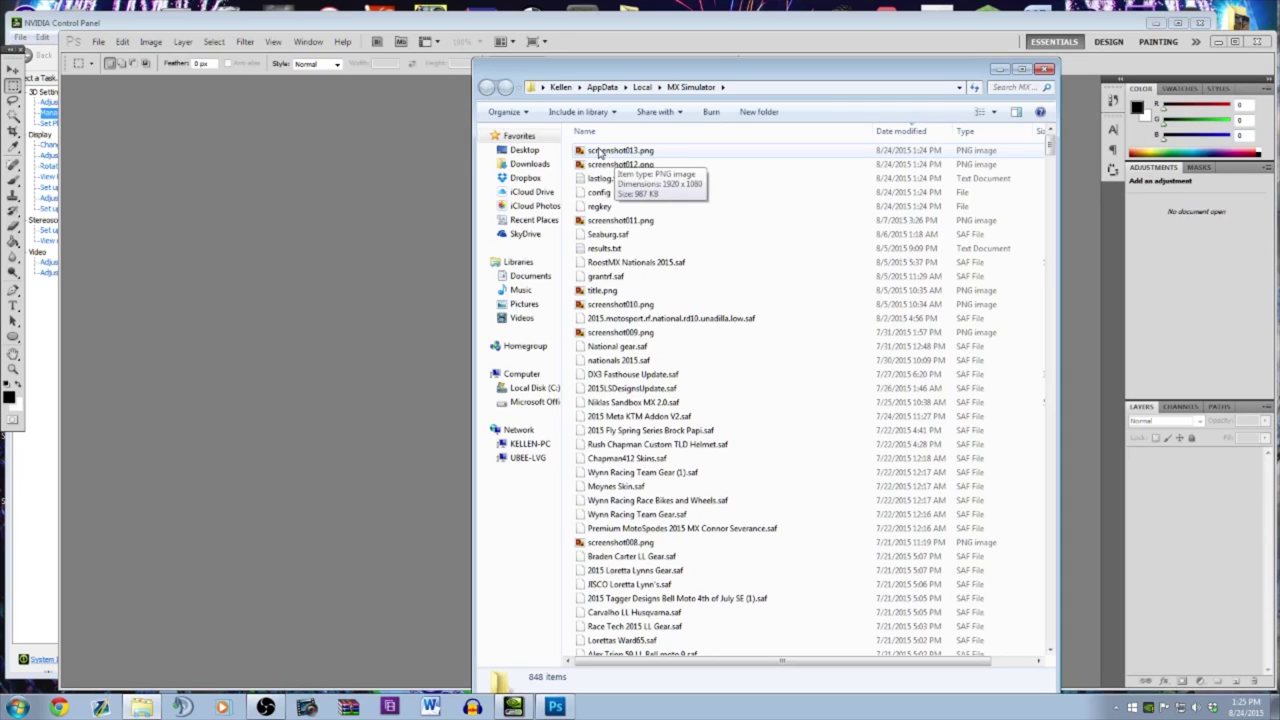
drag(600, 150, 328, 276)
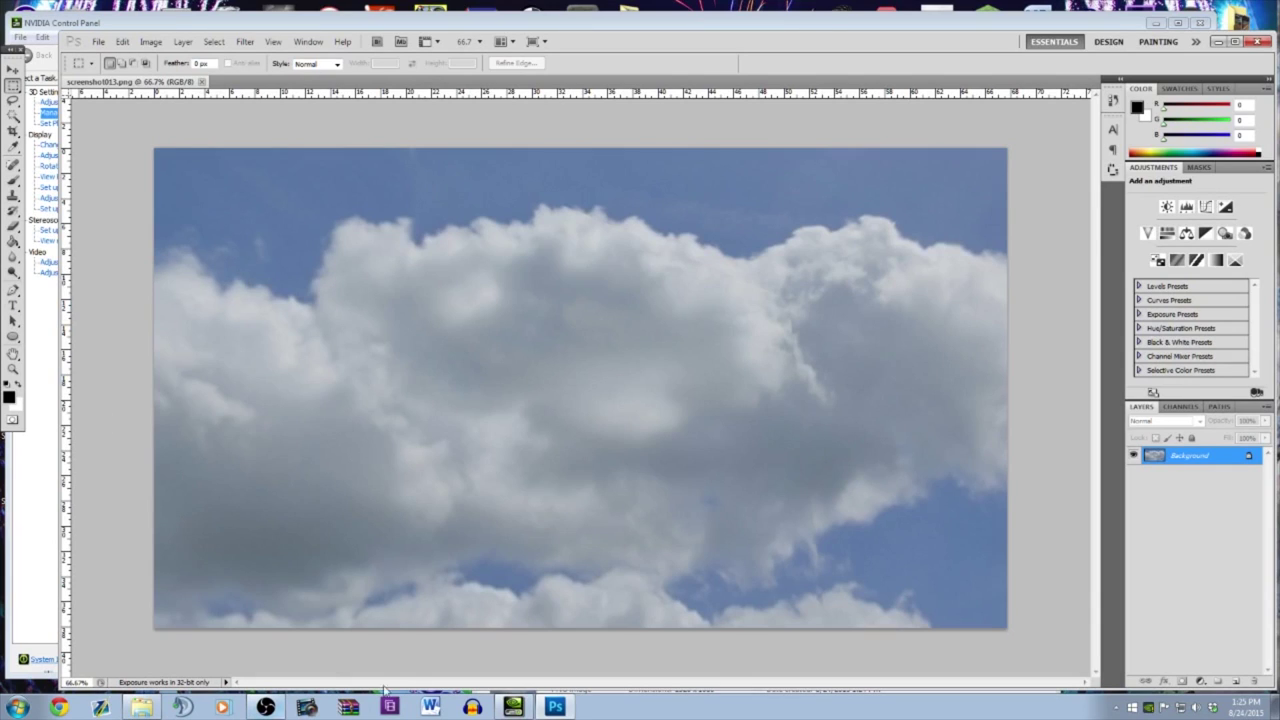
click(141, 707)
drag(650, 167, 401, 267)
key(Return)
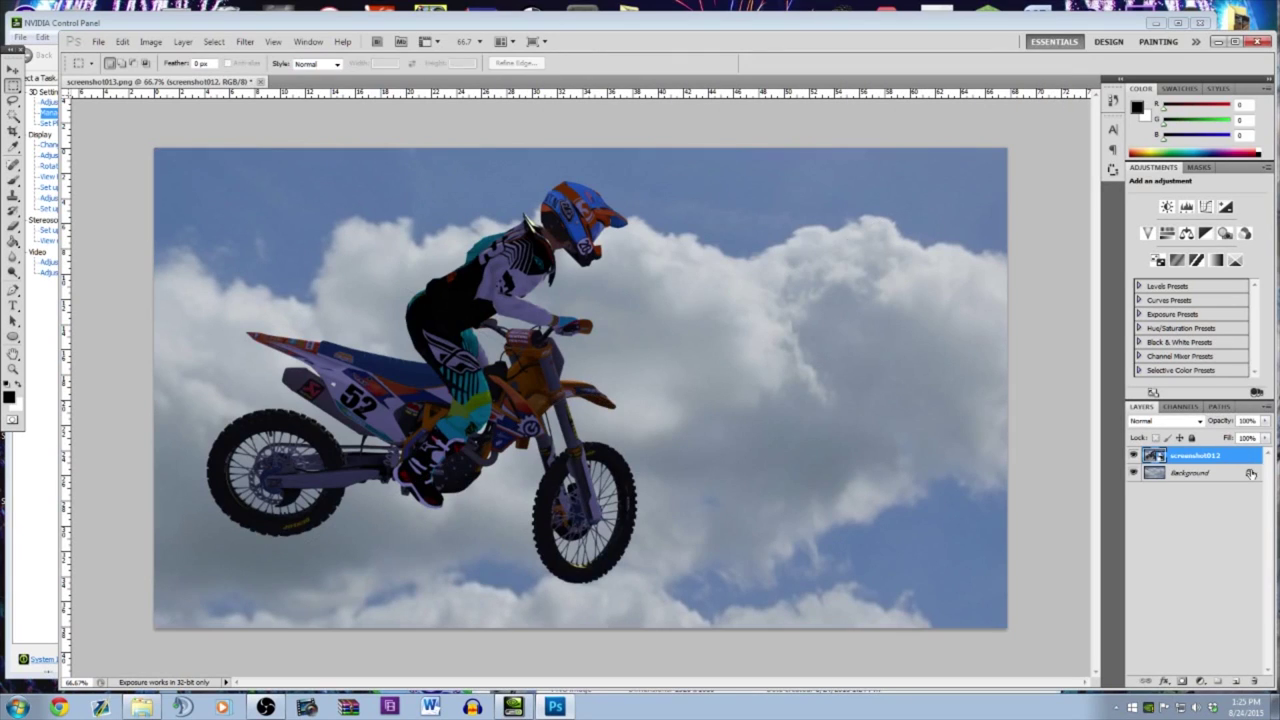
Rasterize the screenshot012 layer, and convert the Background layer to a smart object and rasterize it too
right_click(1220, 458)
click(1200, 247)
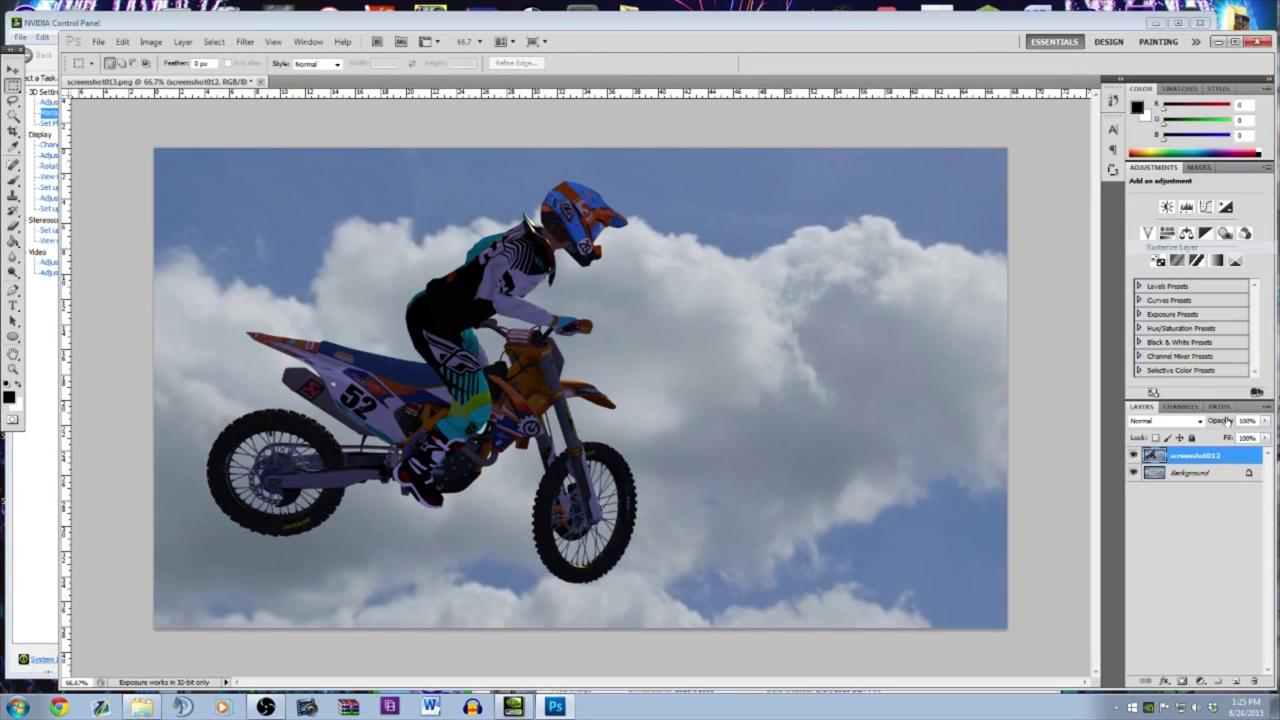
right_click(1205, 472)
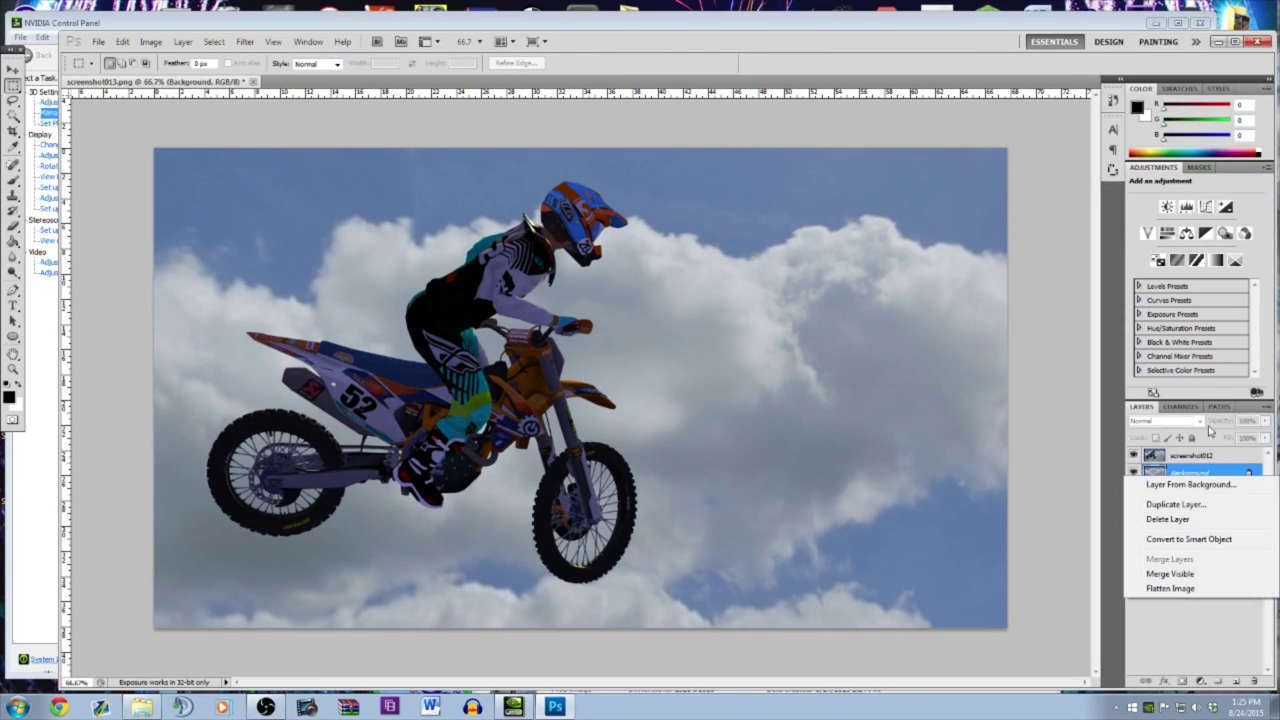
click(1176, 538)
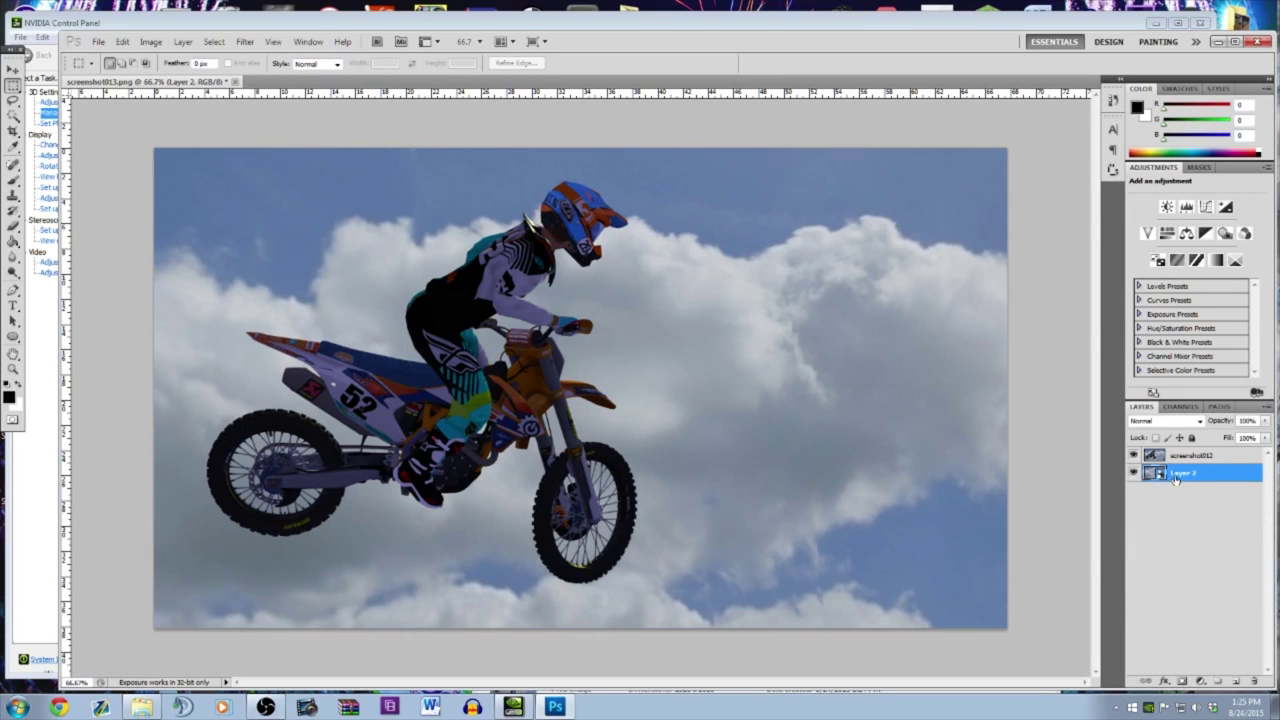
right_click(1180, 476)
click(1187, 258)
Set the screenshot012 layer's blending mode to Difference and activate the Move tool
click(1200, 456)
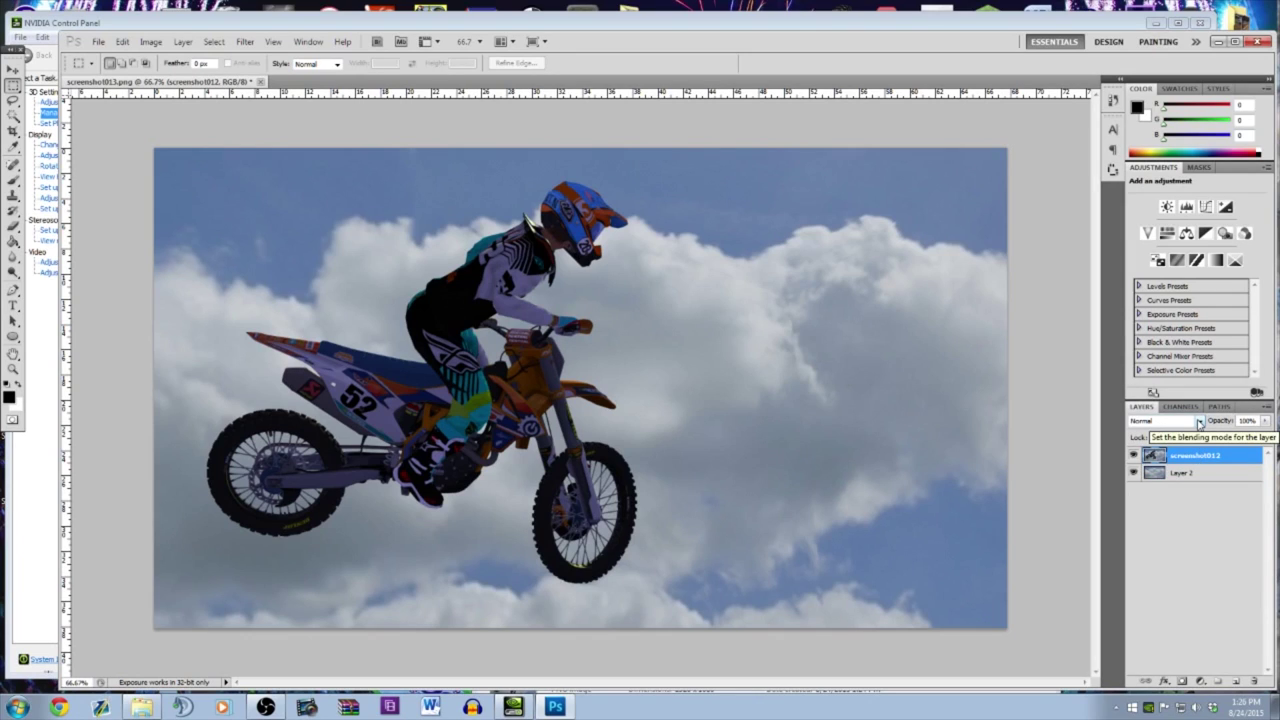
click(1199, 421)
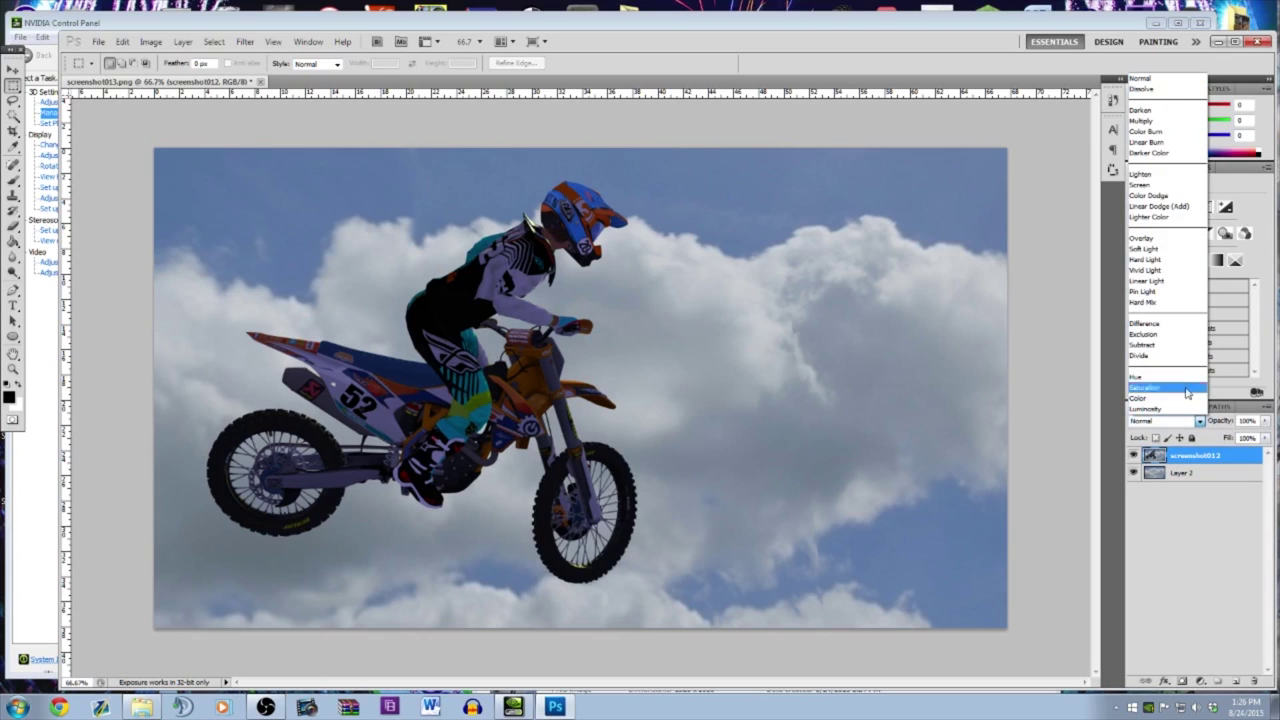
click(1167, 329)
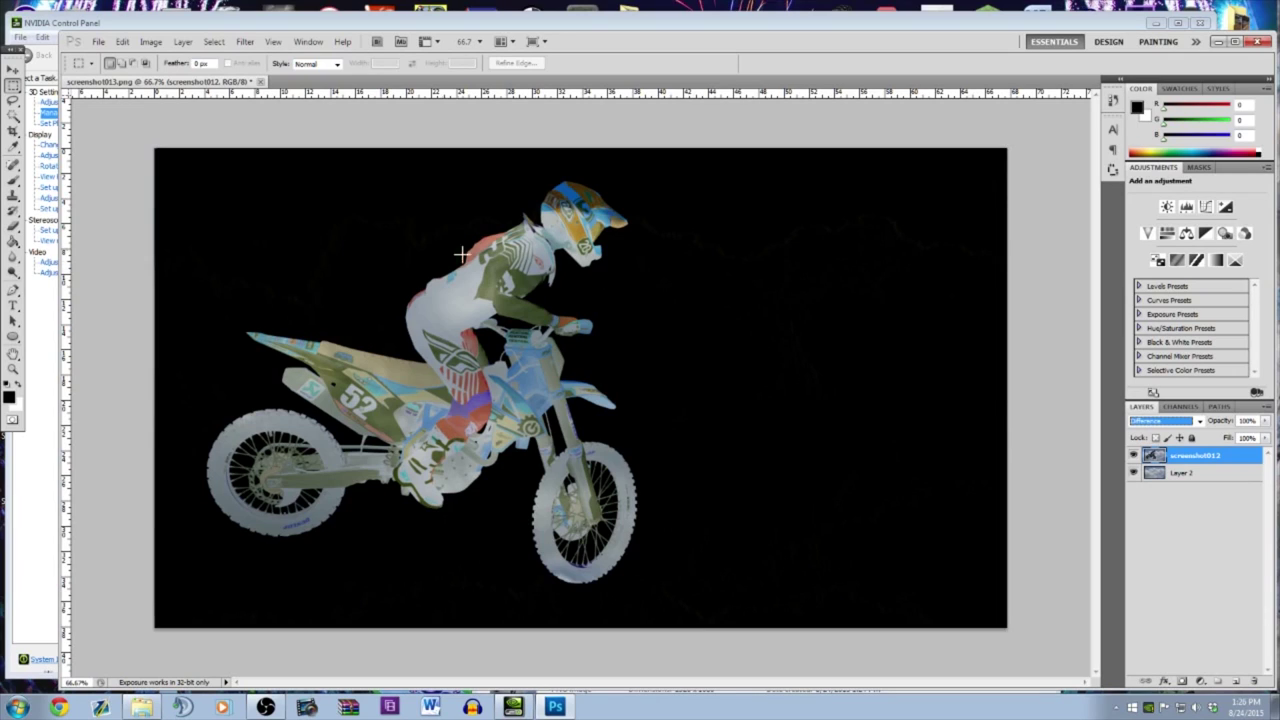
click(13, 69)
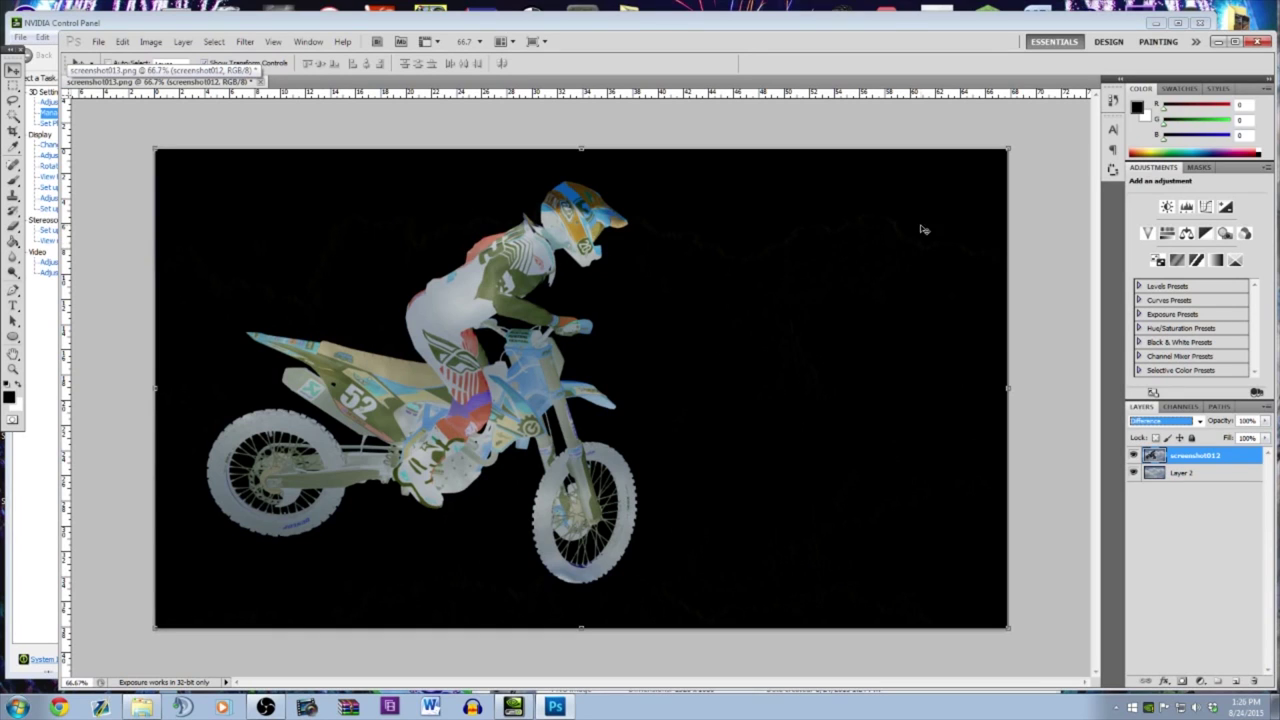
key(shift+minus)
key(shift+equal)
click(806, 337)
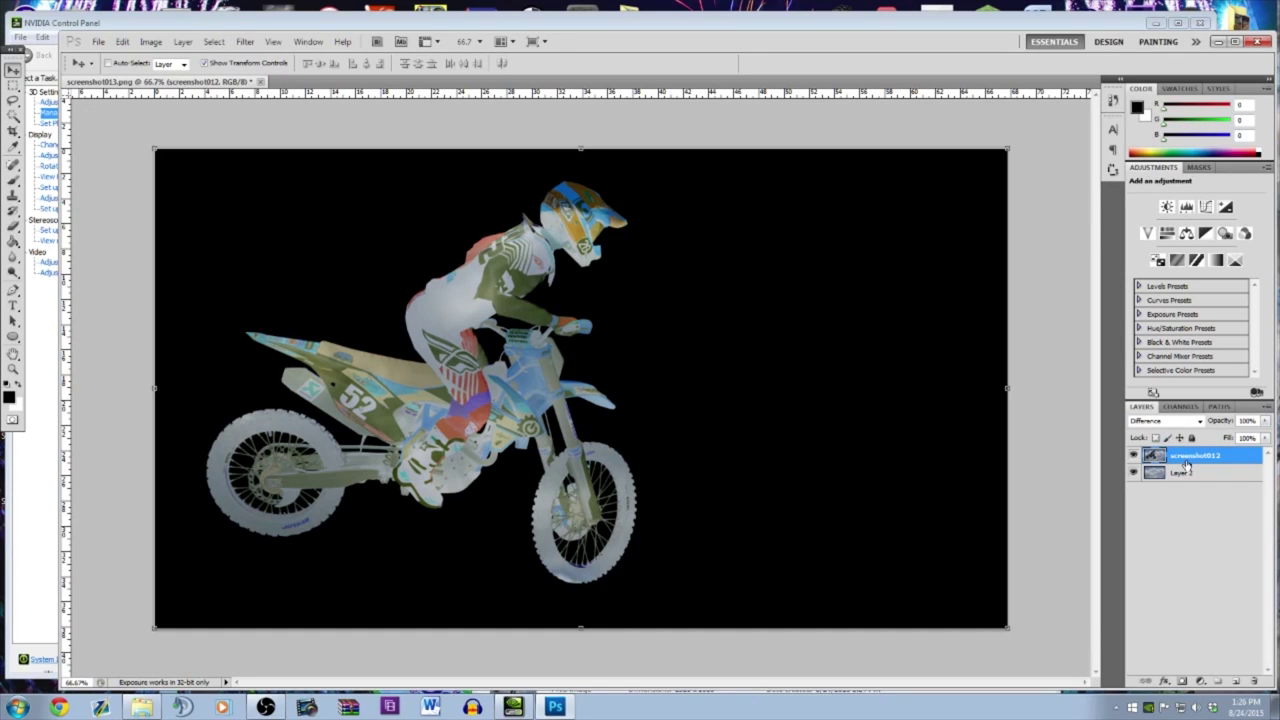
Select the black area around the rider using Color Range with Localized Color Clusters and fuzziness 0, and delete it from the screenshot012 layer
click(214, 43)
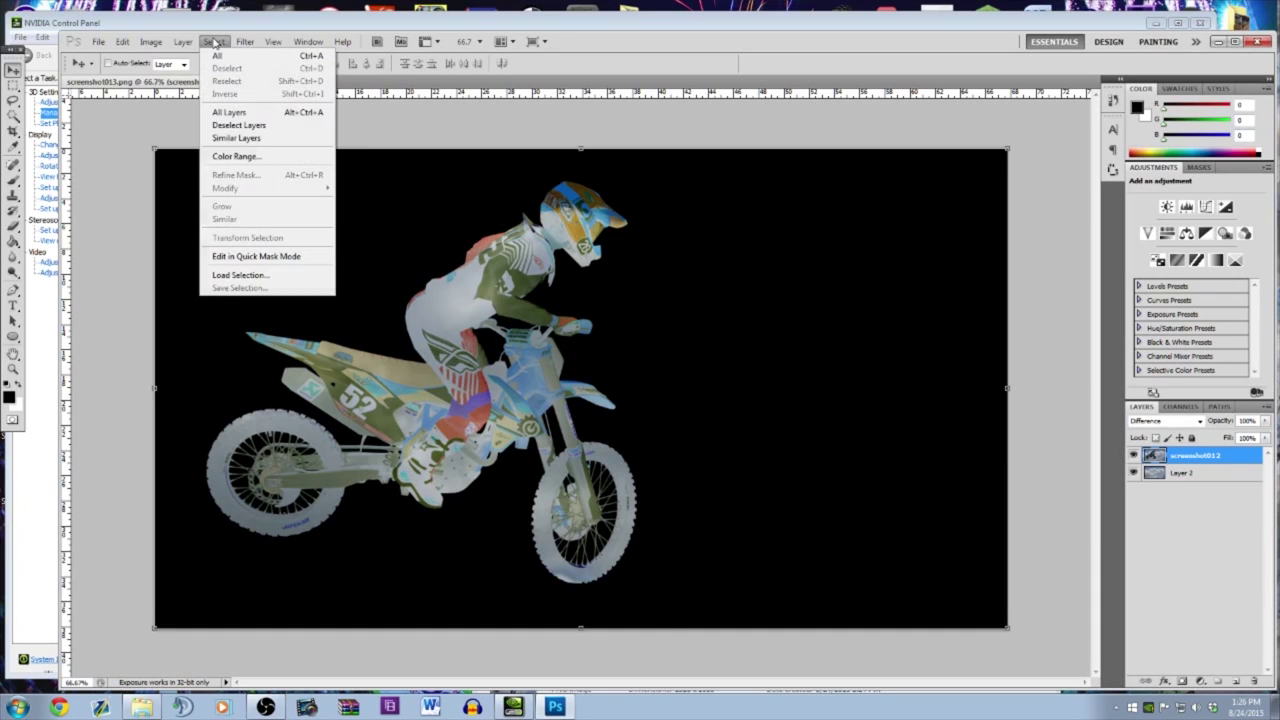
click(256, 157)
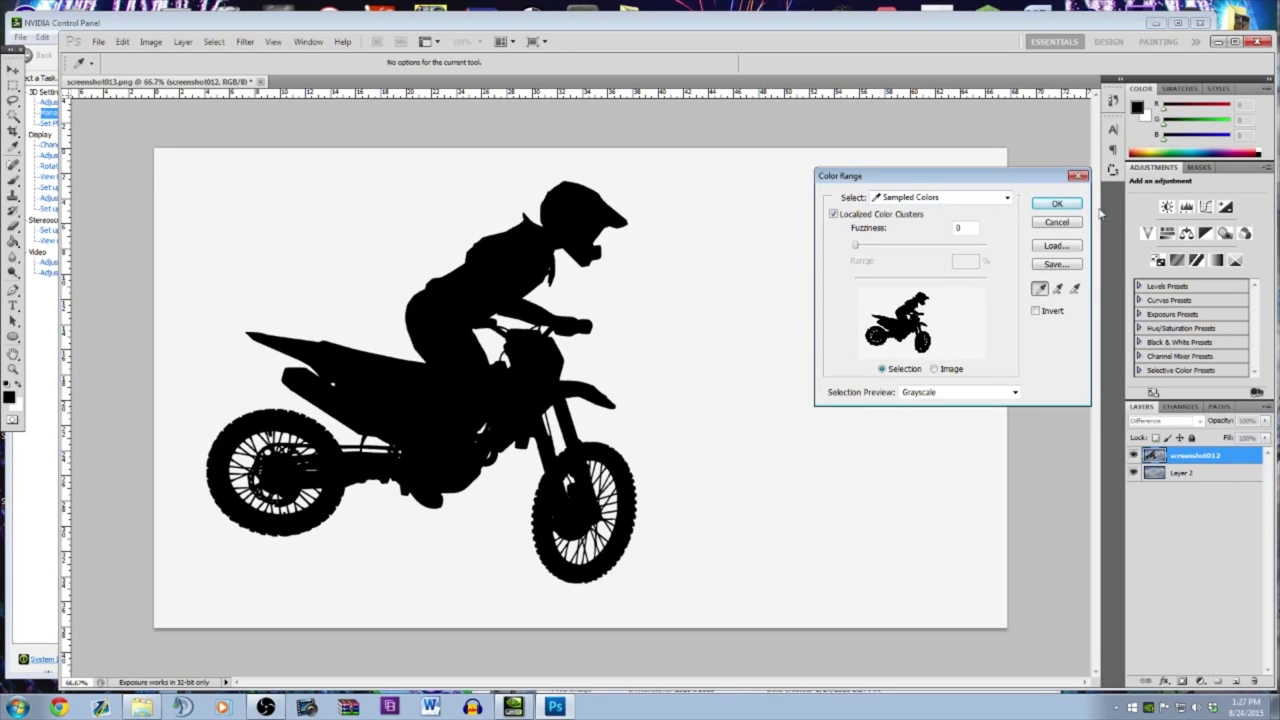
click(1060, 205)
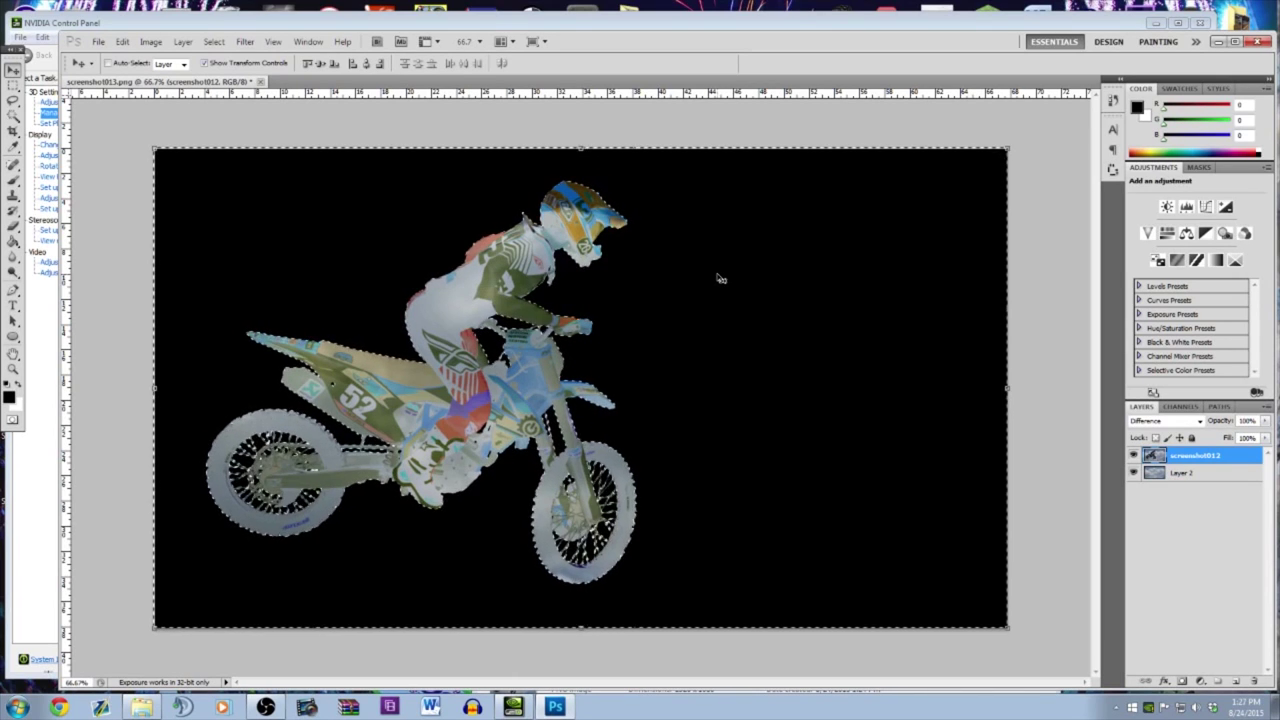
key(Delete)
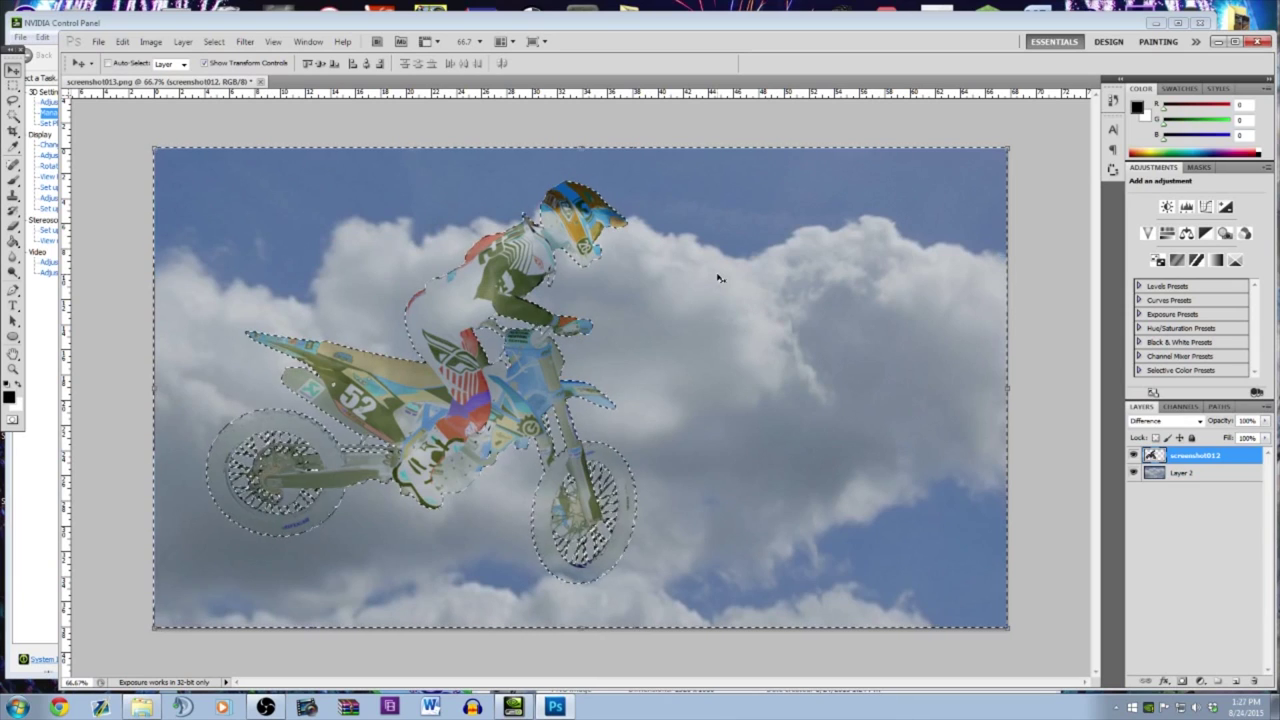
Activate the Eraser tool and set its brush size to 1418 px
click(13, 226)
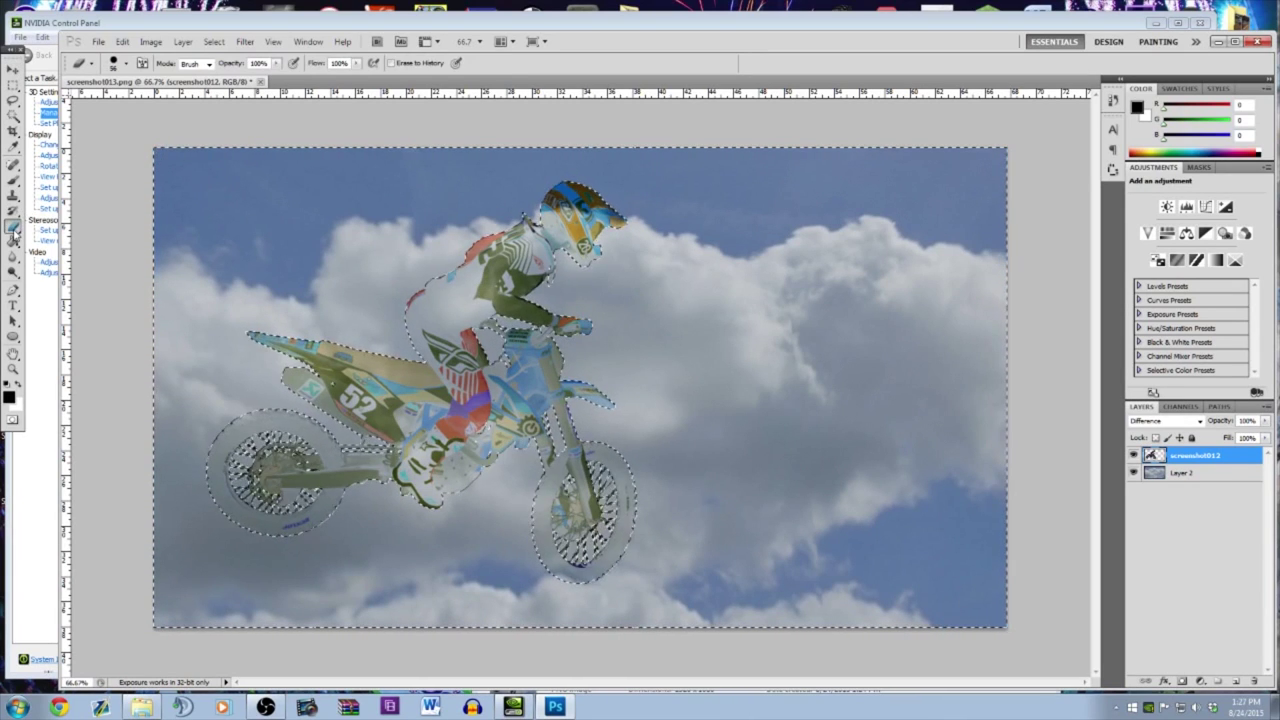
click(126, 63)
drag(135, 103, 278, 112)
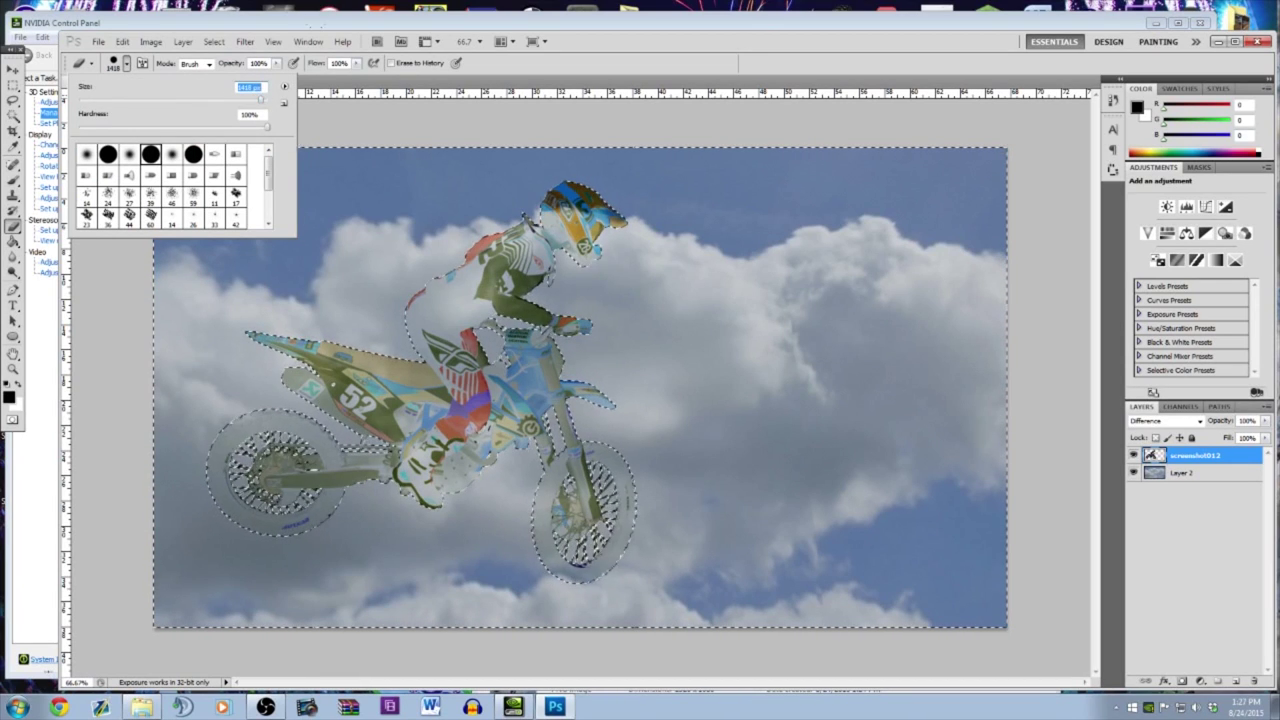
key(Return)
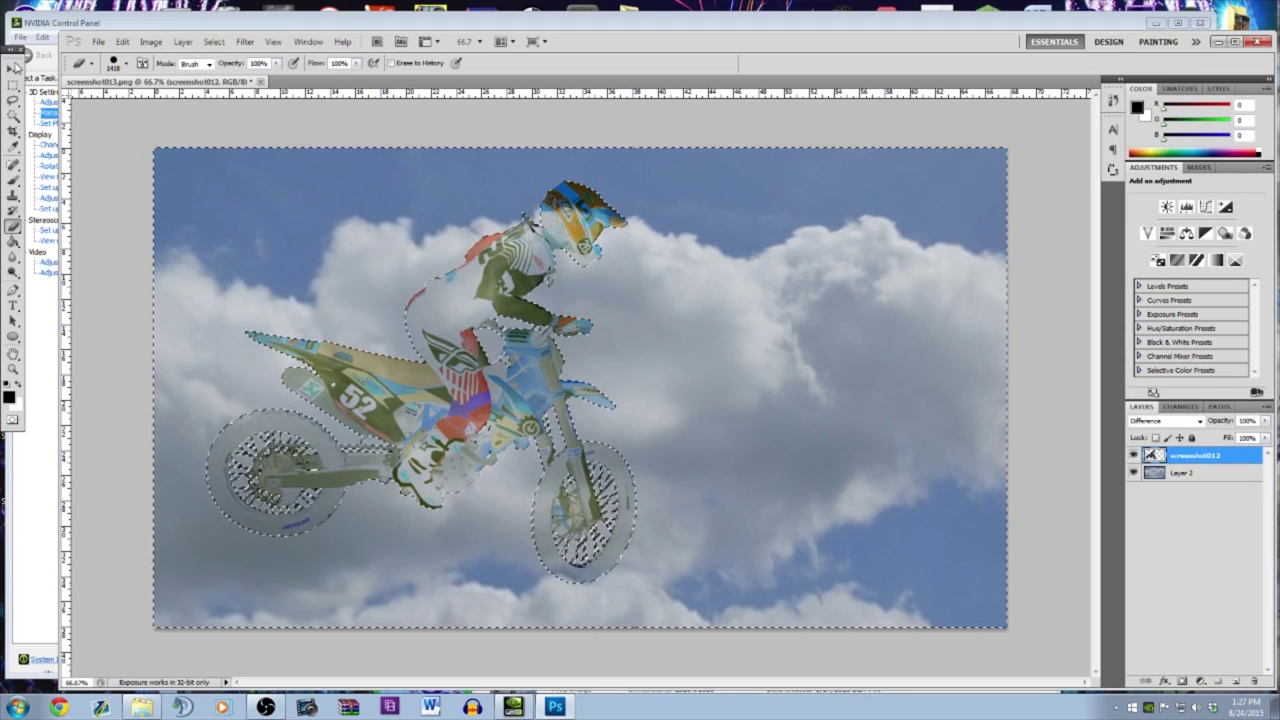
Deselect the area around the rider, set the screenshot012 layer's blending mode to Normal, and check the cutout by toggling the layer's visibility
key(v)
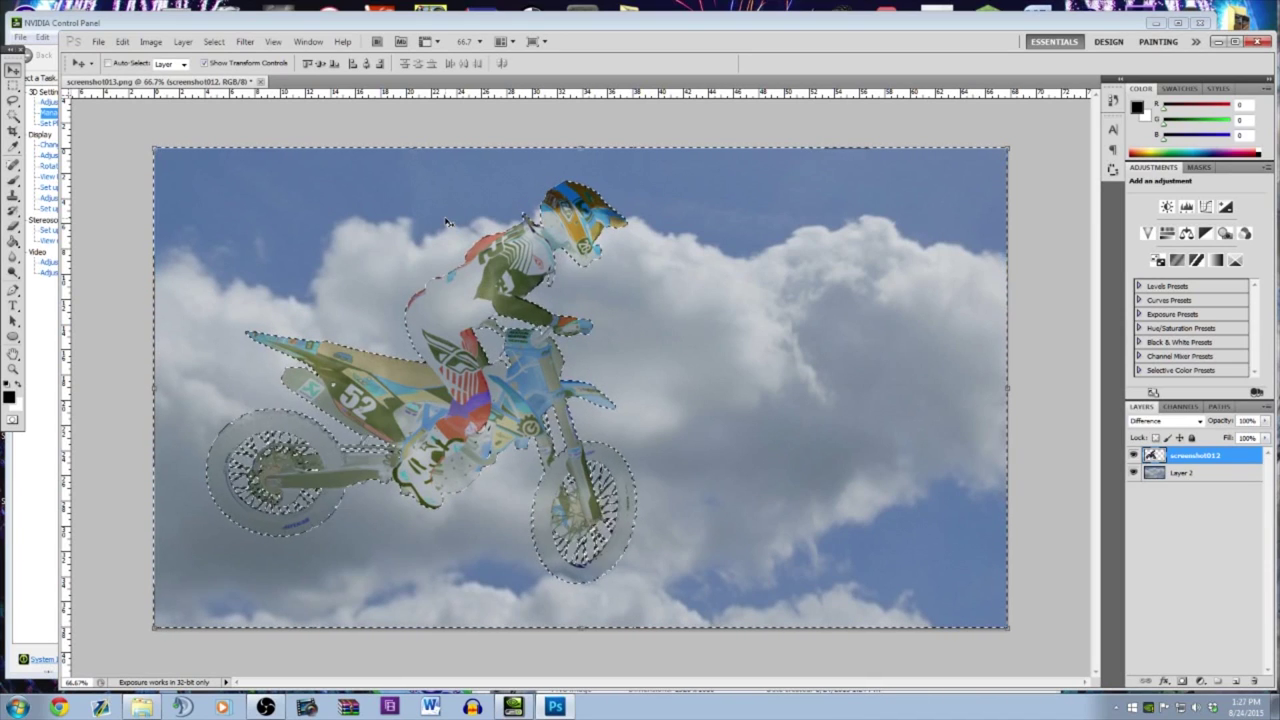
key(ctrl+d)
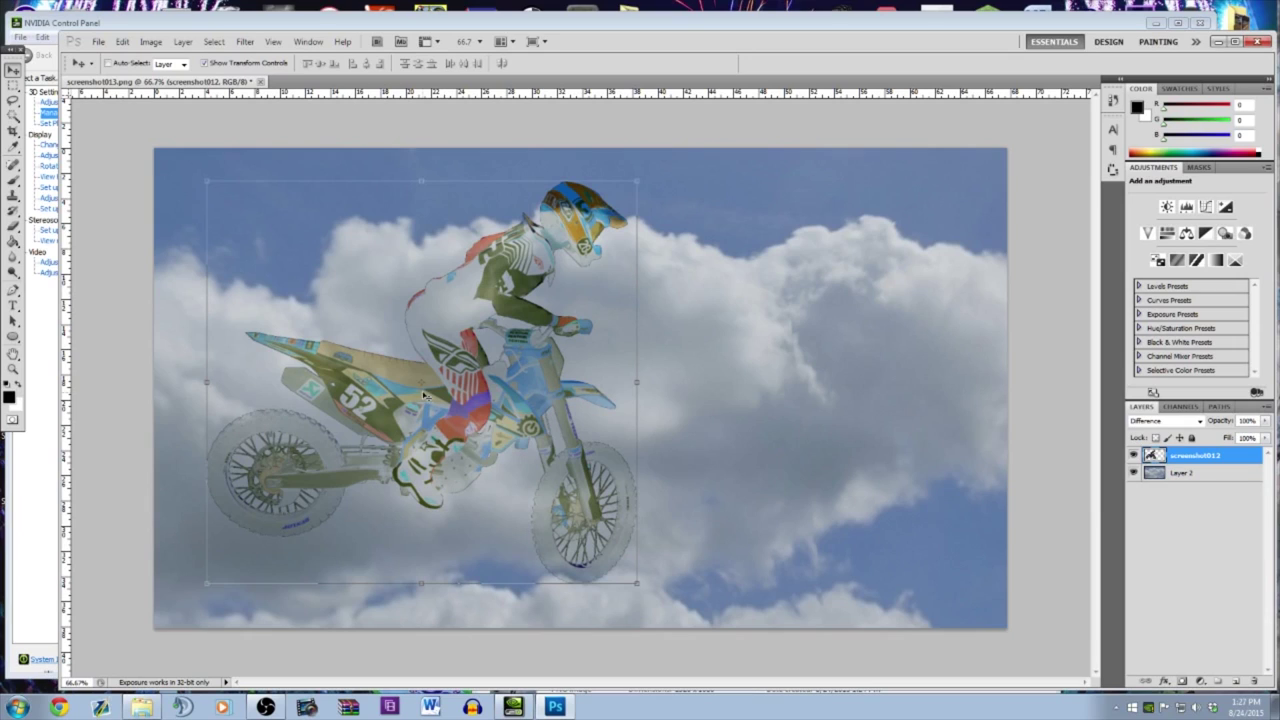
click(1201, 427)
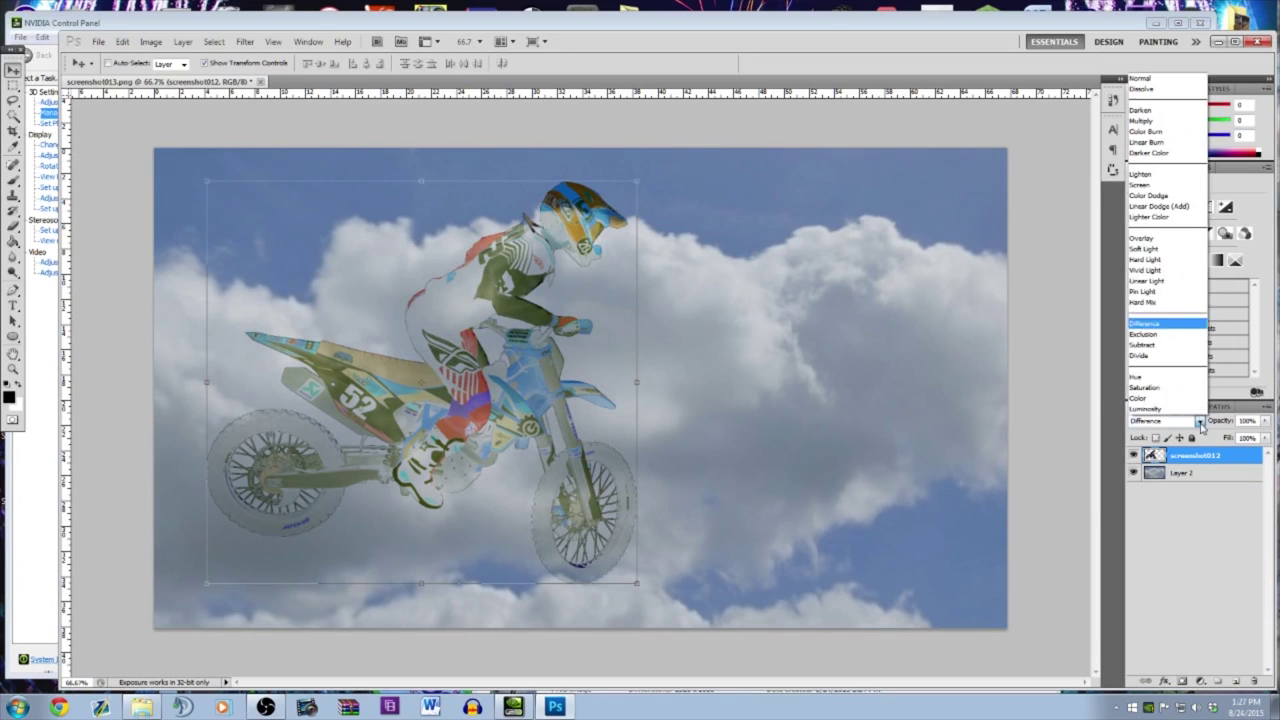
click(1155, 84)
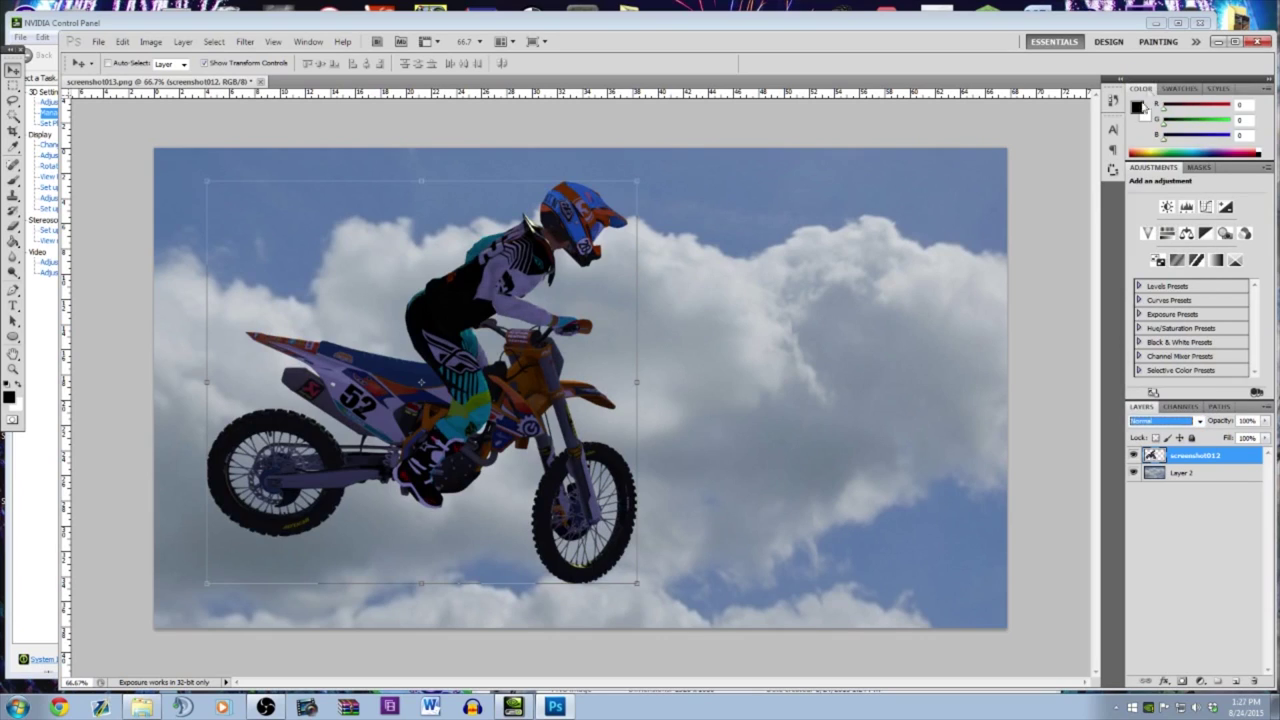
click(1133, 457)
click(1133, 457)
Try a Motion Blur on the Layer 2 sky background with an angle of -2° and a distance of 198 pixels
click(1177, 475)
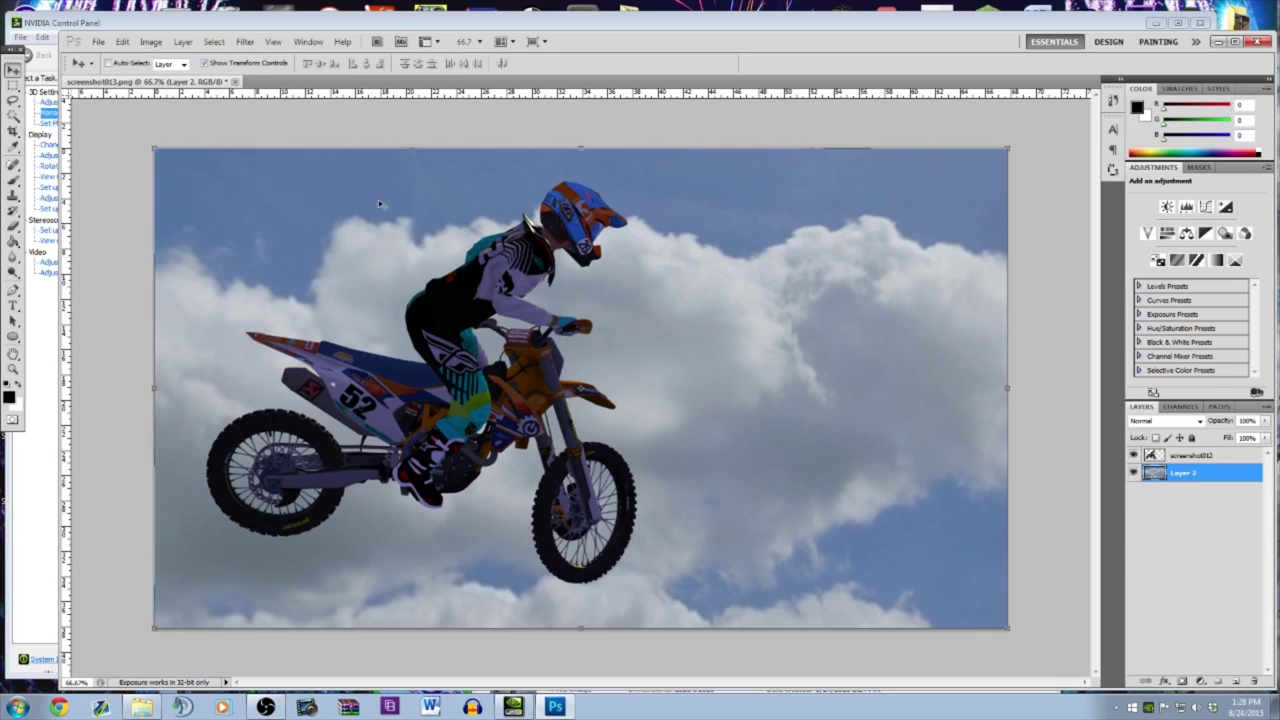
click(245, 42)
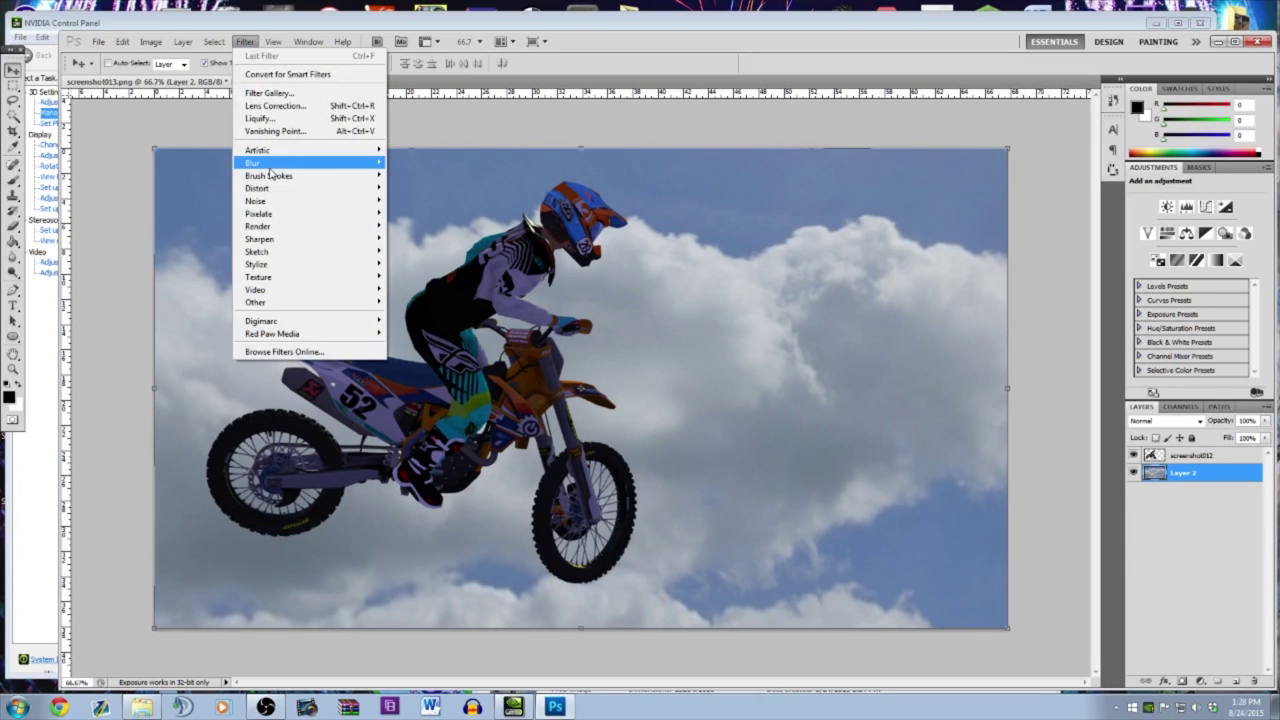
mouse_move(272, 165)
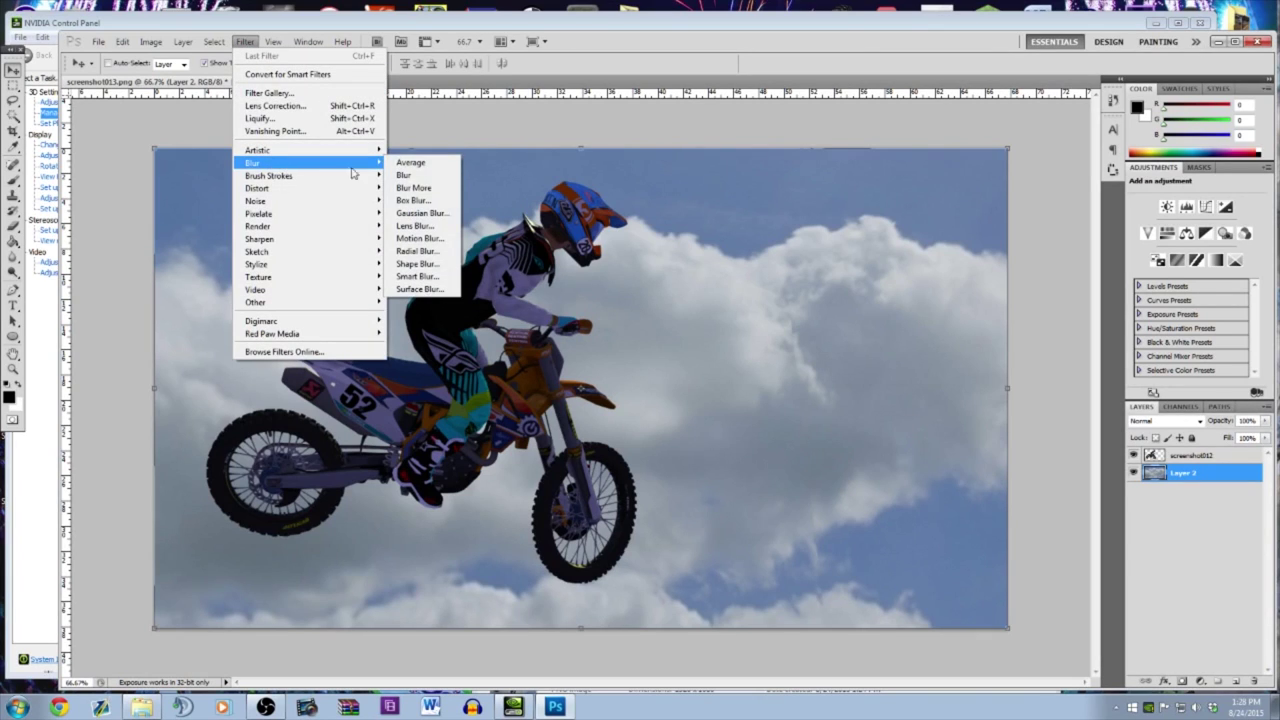
click(428, 240)
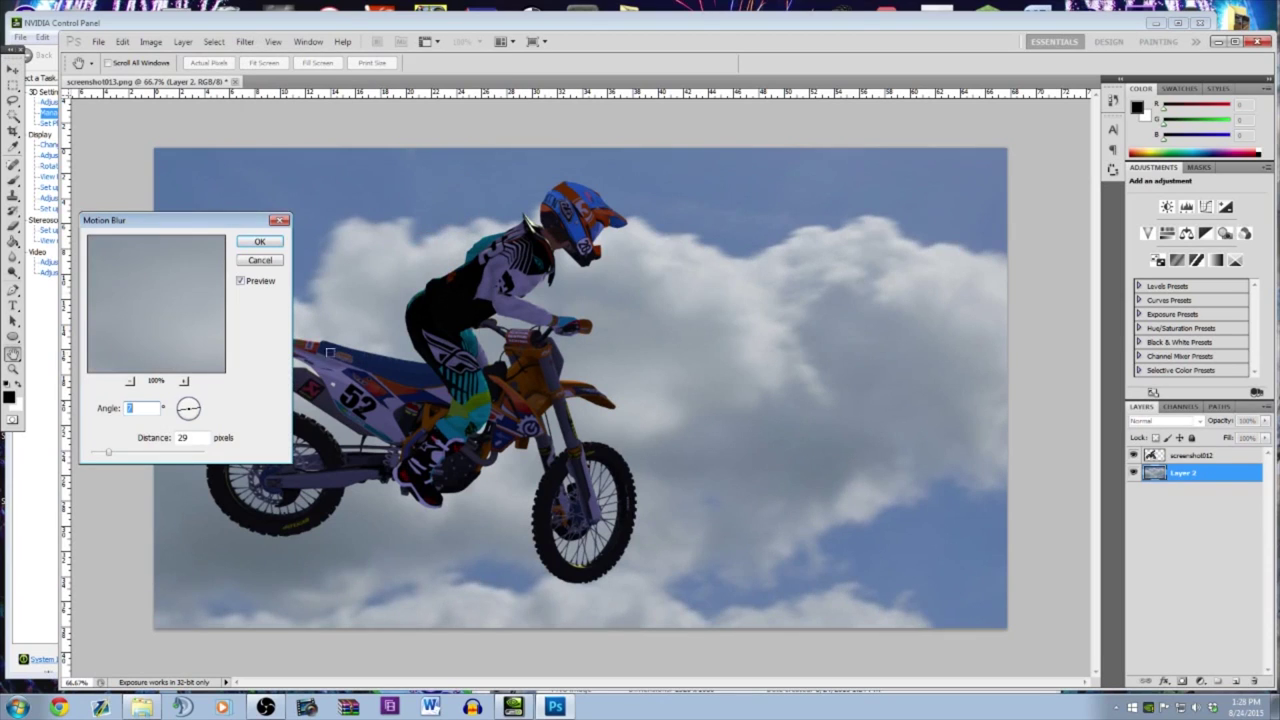
drag(198, 412, 206, 415)
drag(108, 452, 149, 457)
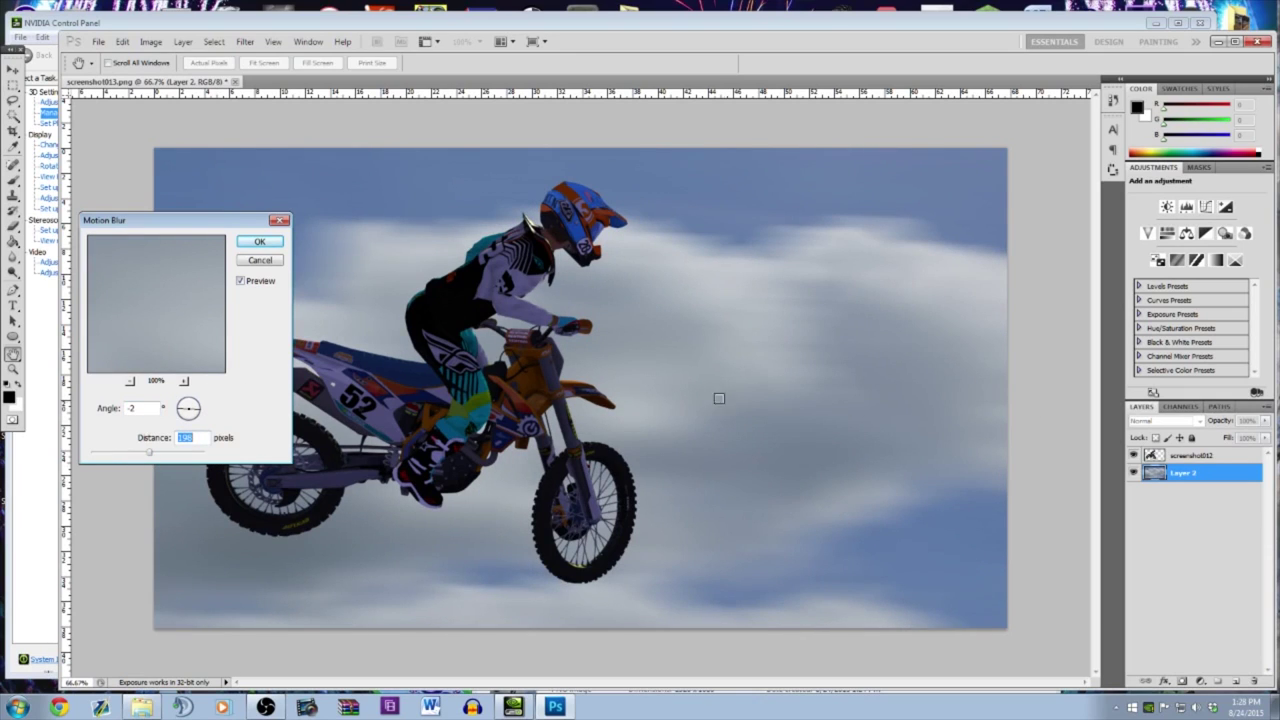
click(262, 260)
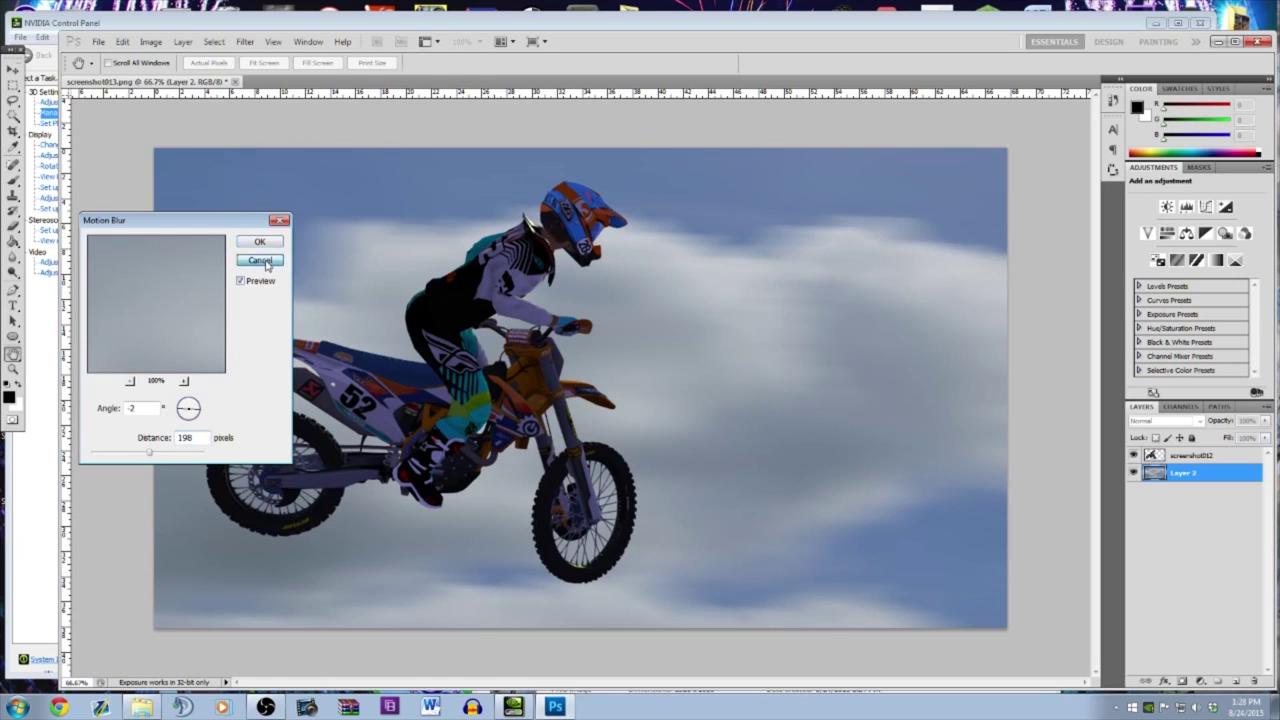
key(v)
Apply a slight Gaussian Blur to the Layer 2 sky background
click(245, 42)
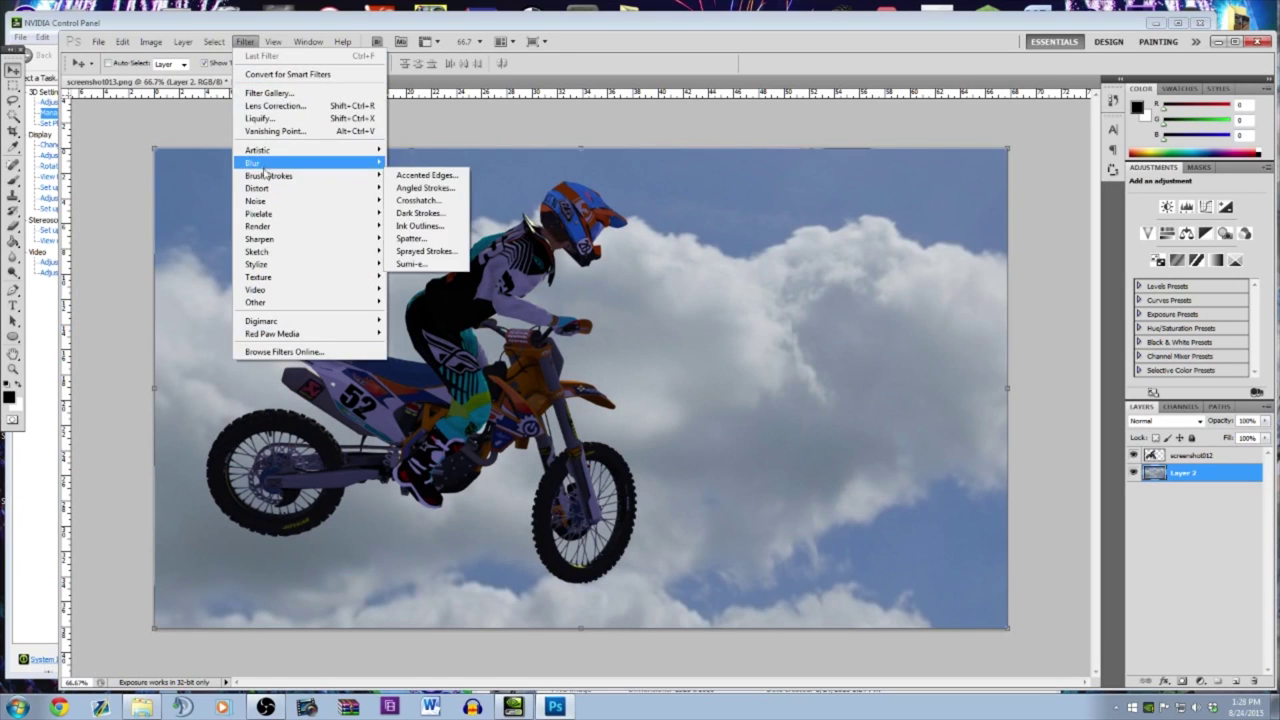
click(421, 213)
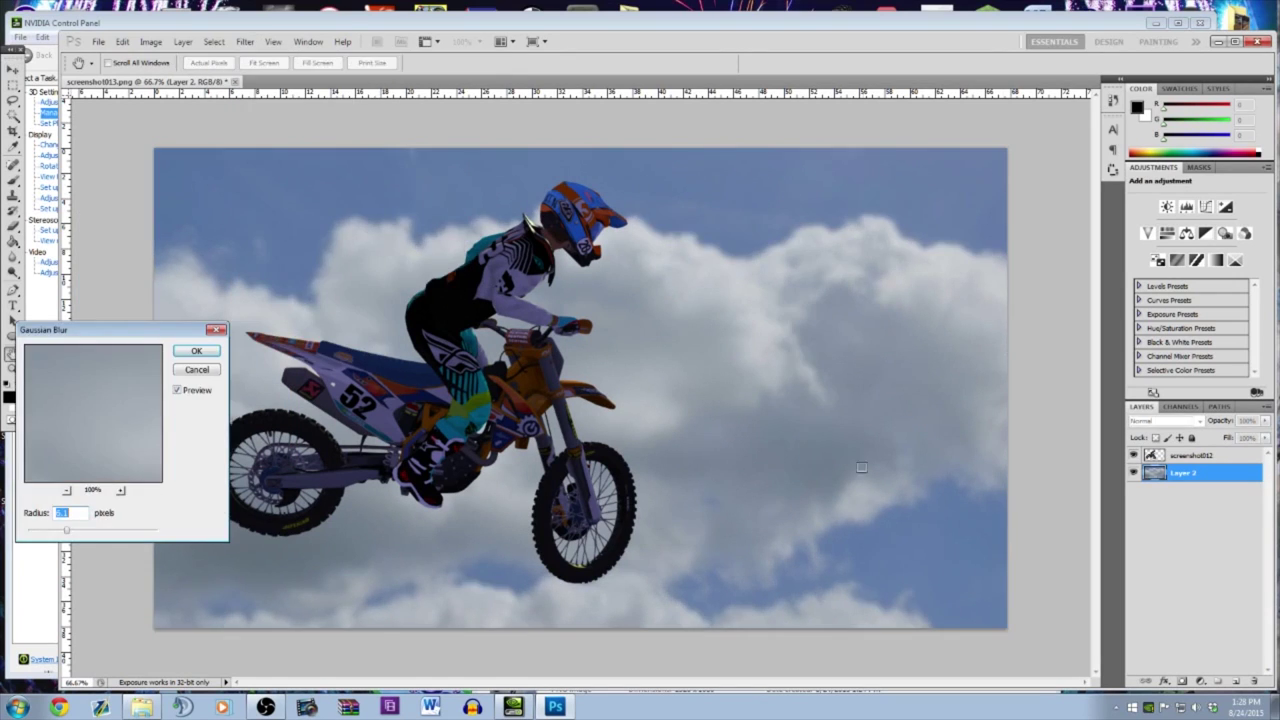
drag(187, 542, 78, 537)
click(195, 353)
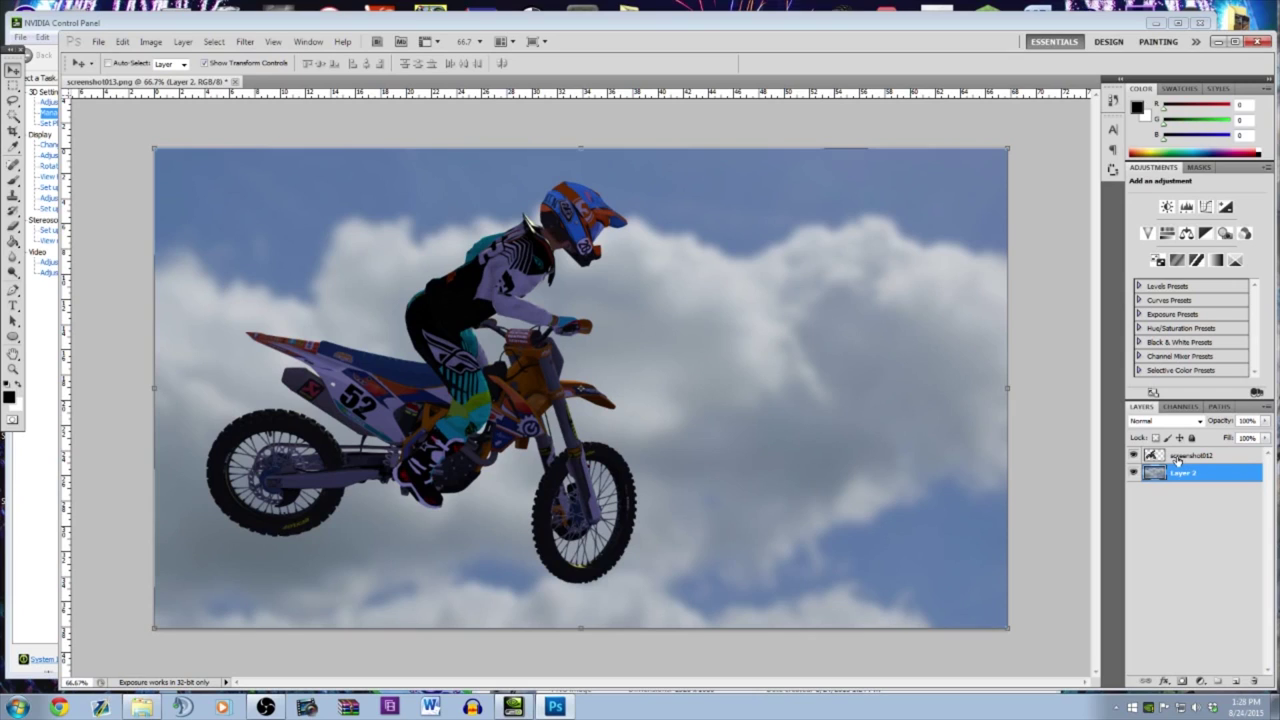
Trace a Pen tool path around the rear wheel on the screenshot012 layer, leaving out the swingarm and axle area
click(1177, 458)
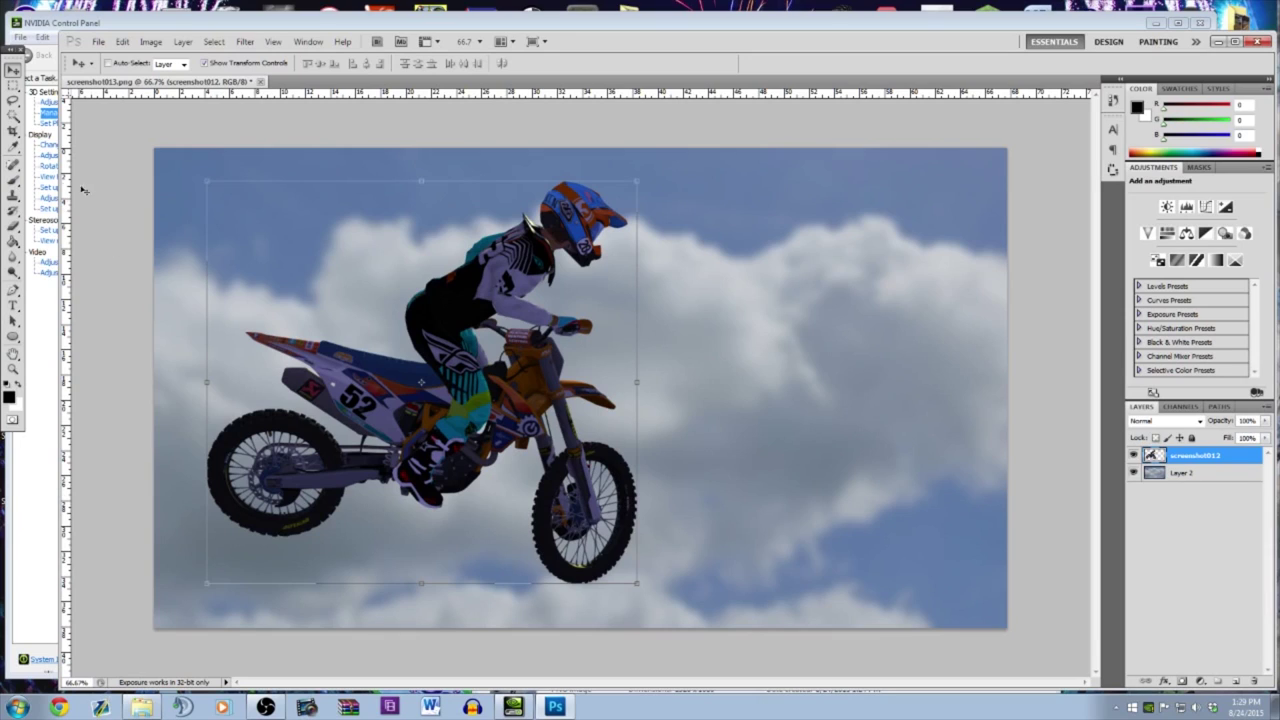
click(13, 290)
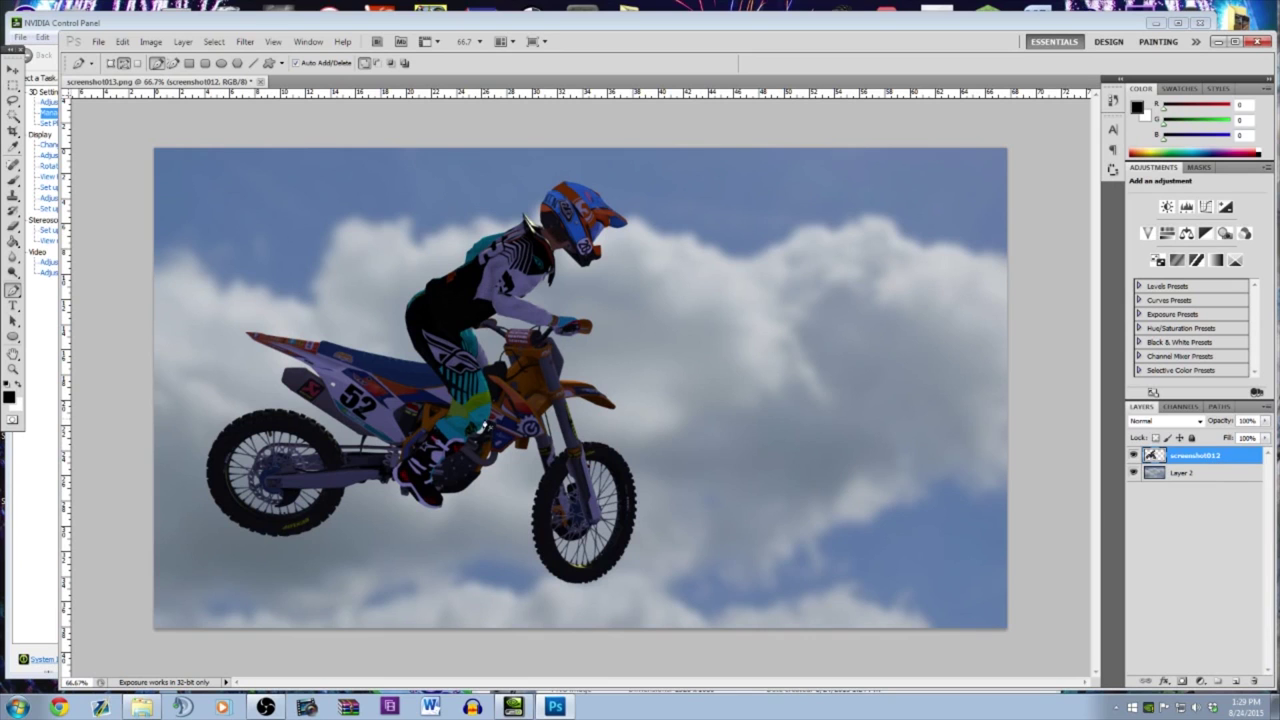
key(ctrl+plus)
key(ctrl+plus)
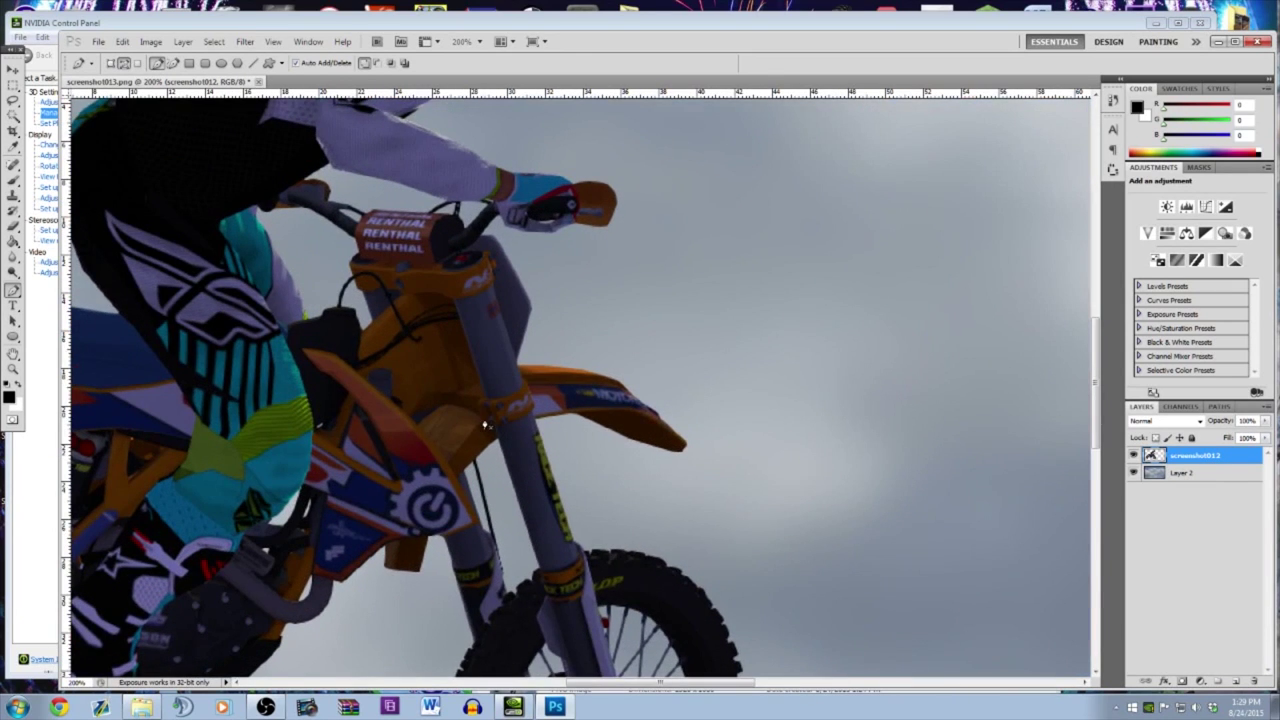
drag(667, 683, 500, 682)
scroll(395, 366, down, 5)
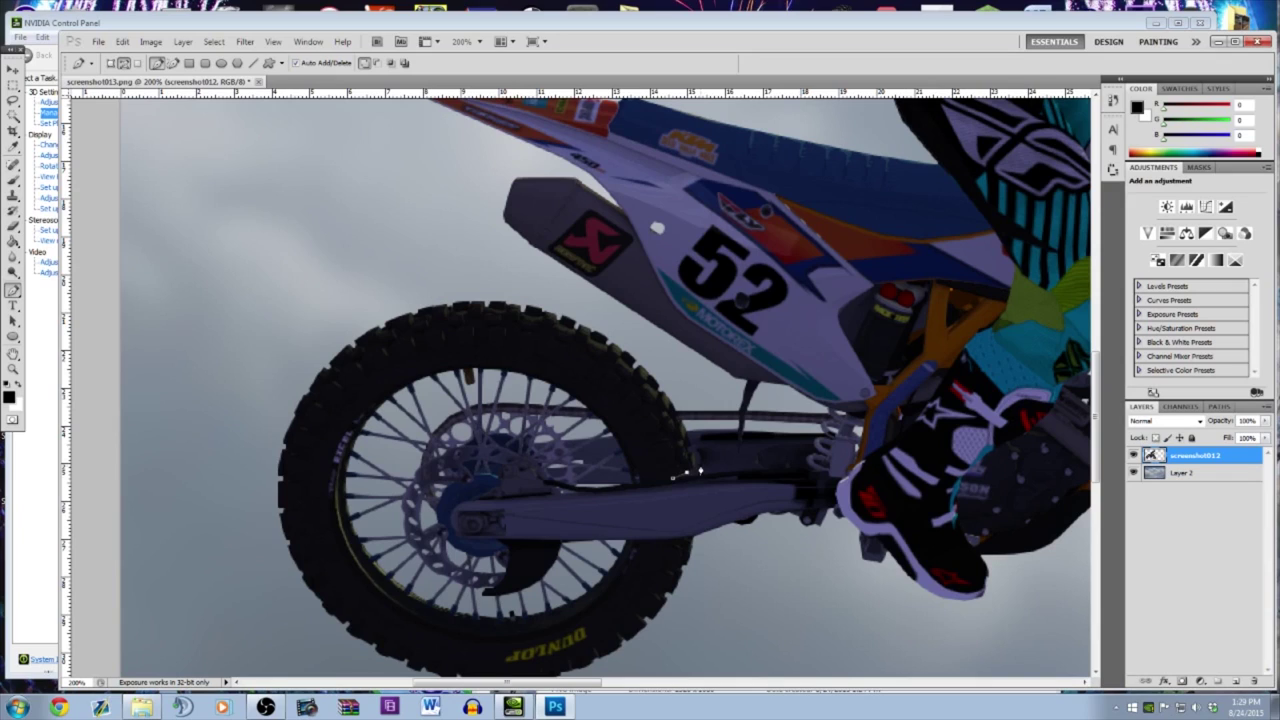
mouse_move(696, 458)
mouse_down()
mouse_move(620, 340)
mouse_move(540, 308)
mouse_move(577, 308)
mouse_move(590, 318)
mouse_move(514, 295)
mouse_move(400, 301)
mouse_move(297, 383)
mouse_move(258, 452)
mouse_move(254, 512)
mouse_move(281, 463)
mouse_move(324, 524)
mouse_move(386, 564)
mouse_move(468, 584)
mouse_move(572, 570)
mouse_move(657, 537)
mouse_move(698, 466)
mouse_move(700, 425)
mouse_move(561, 430)
mouse_move(535, 469)
mouse_move(485, 484)
mouse_move(504, 431)
mouse_move(453, 418)
mouse_move(452, 397)
mouse_move(529, 341)
mouse_move(566, 370)
mouse_move(676, 363)
mouse_up()
scroll(281, 463, down, 3)
scroll(280, 463, down, 2)
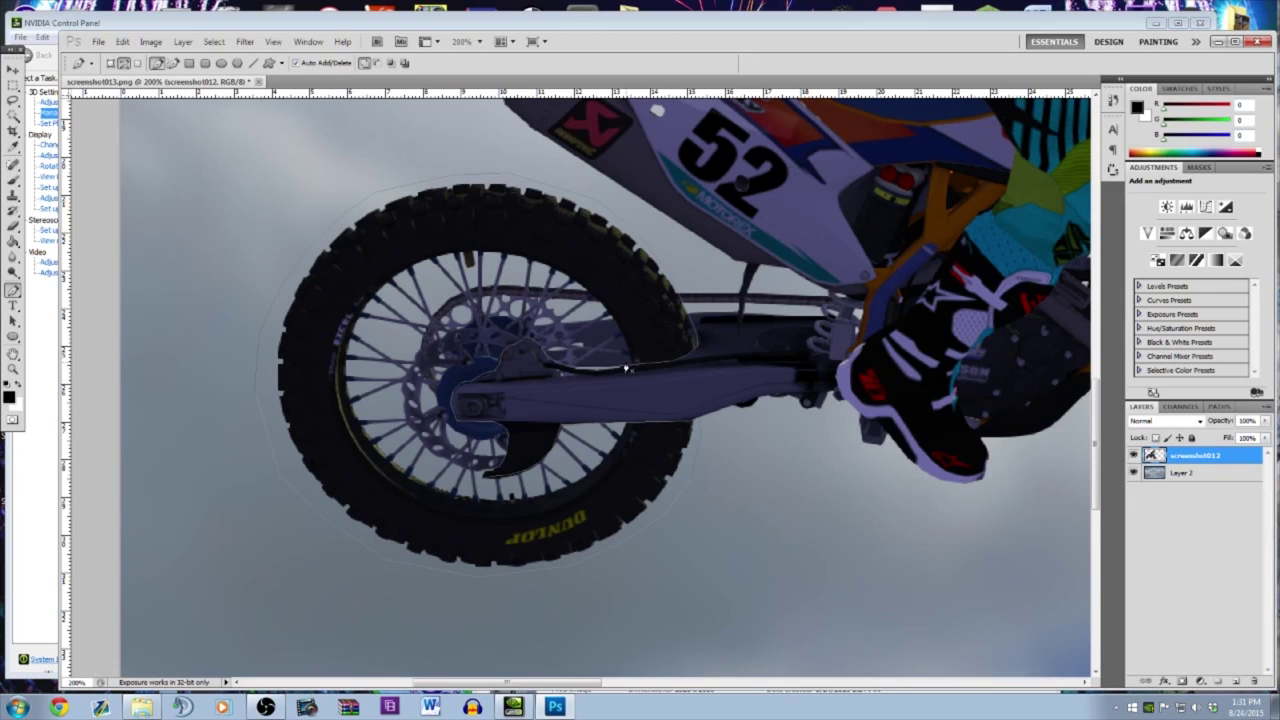
Convert the rear wheel path into a new anti-aliased selection
right_click(627, 368)
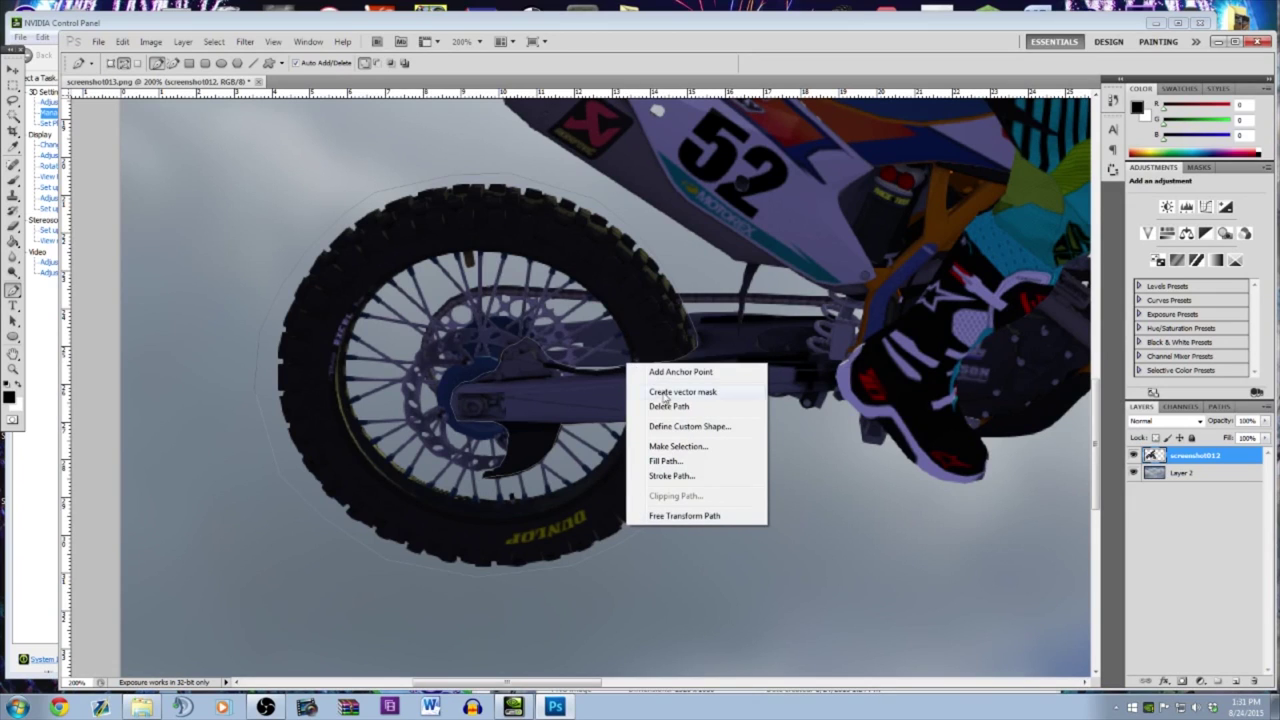
click(678, 446)
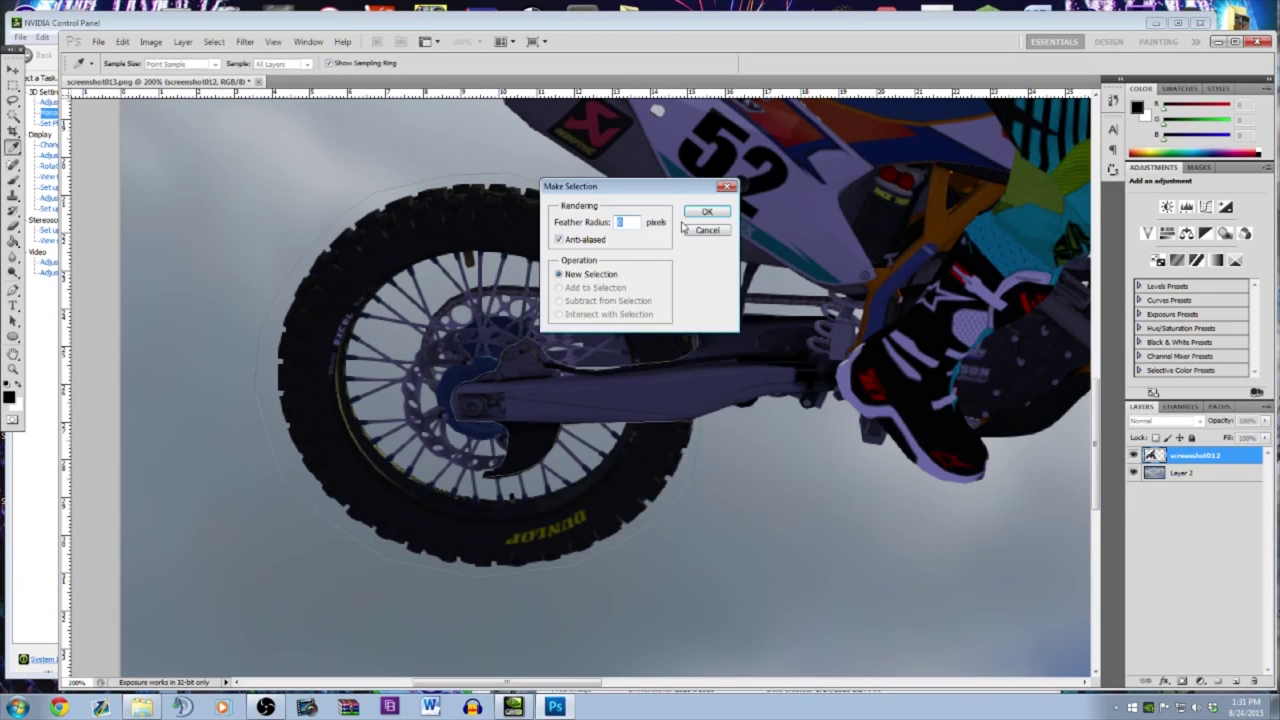
click(717, 211)
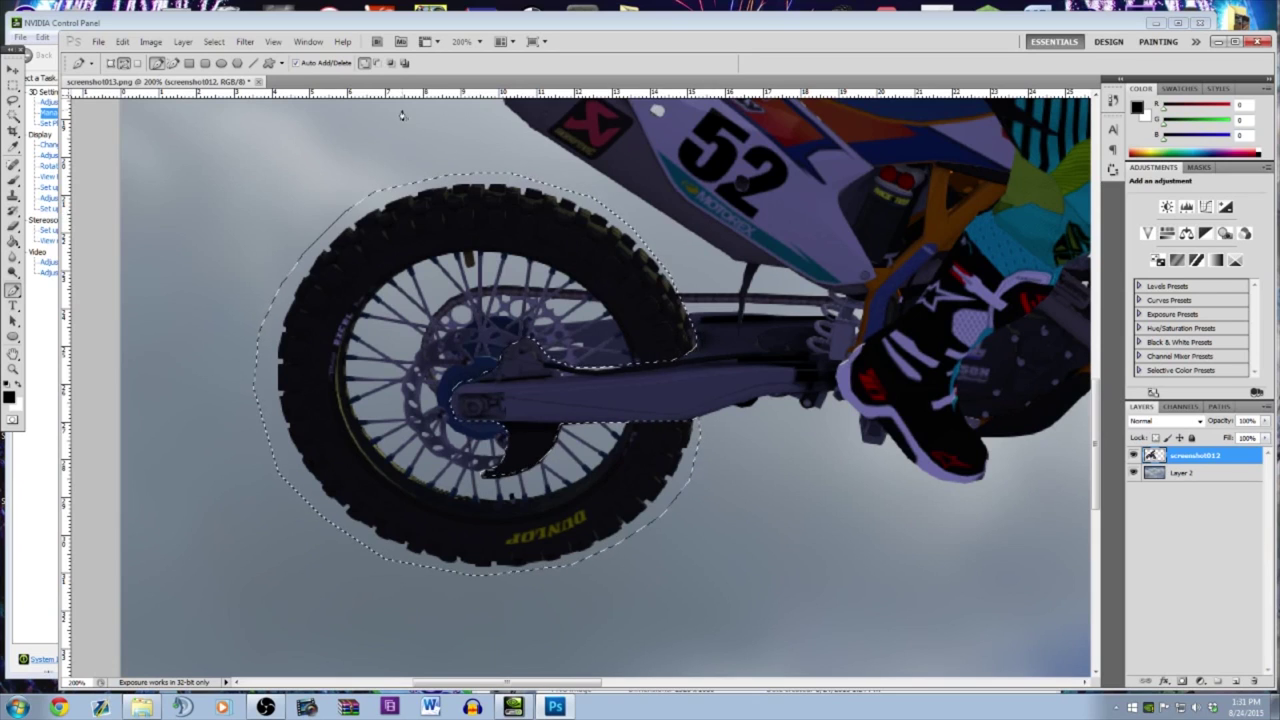
Apply a Radial Blur to the selected rear wheel with the Spin method and Good quality, and deselect it
click(244, 42)
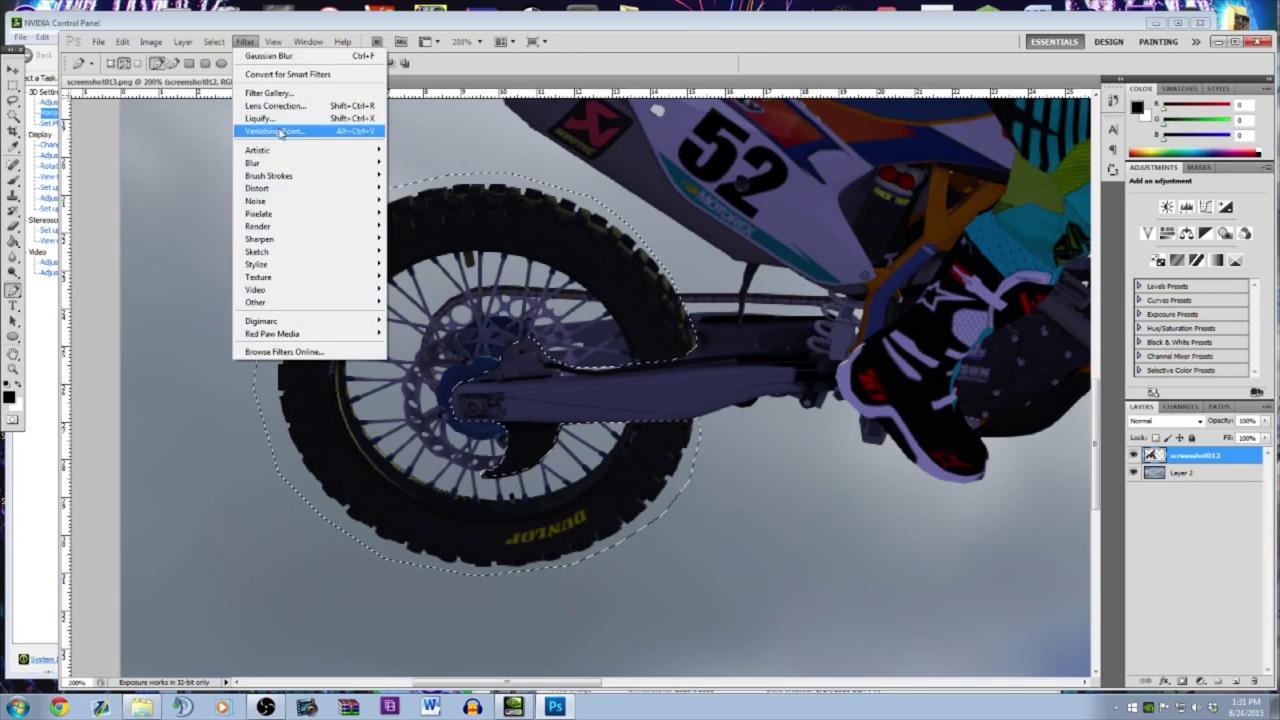
mouse_move(277, 165)
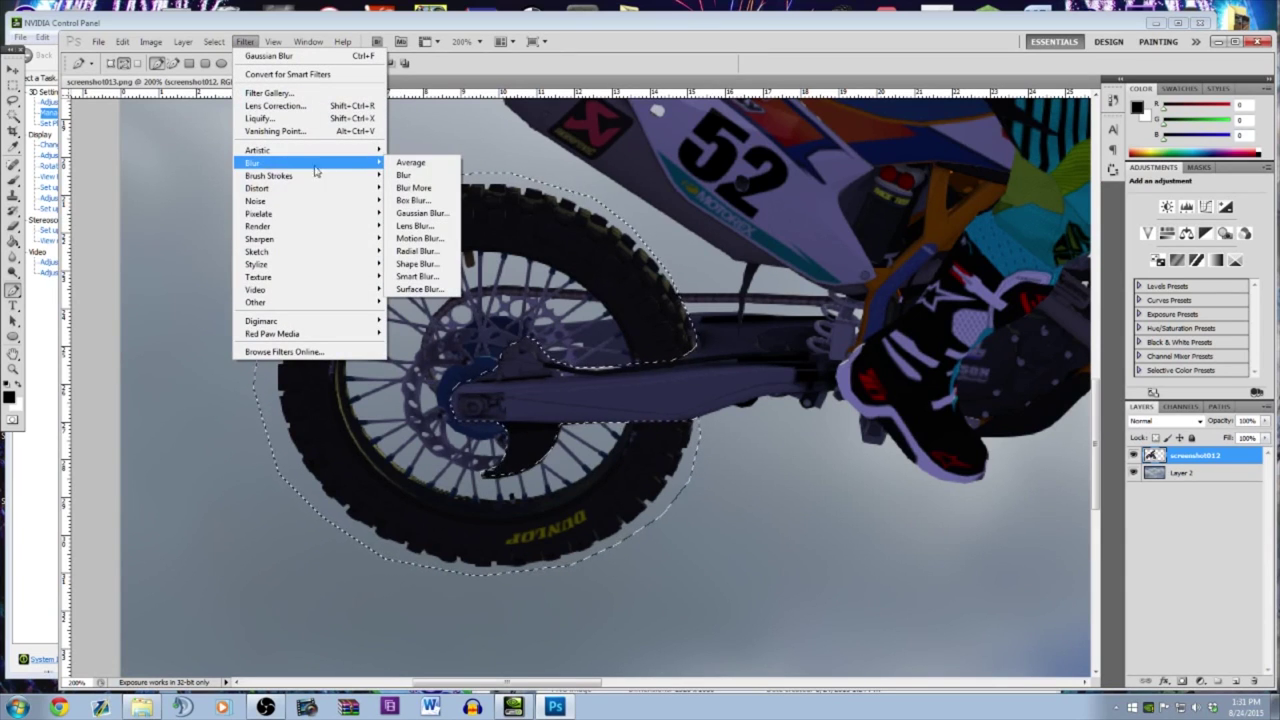
click(443, 254)
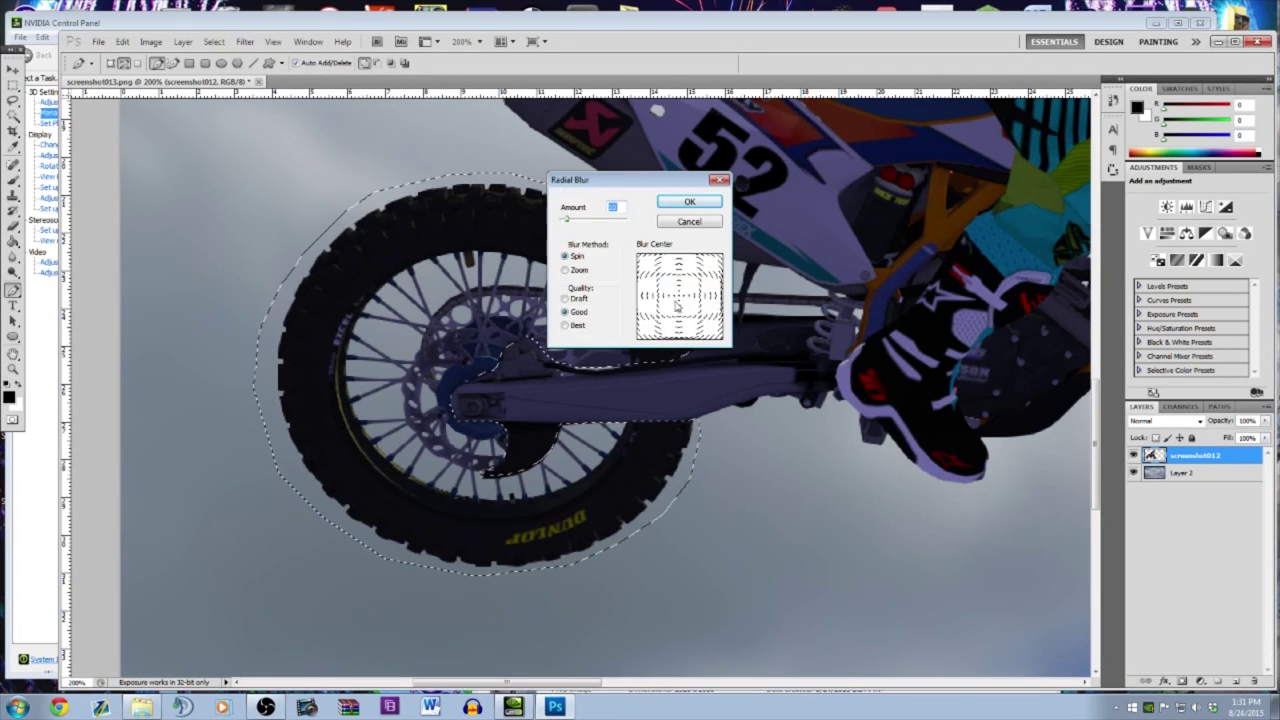
click(685, 203)
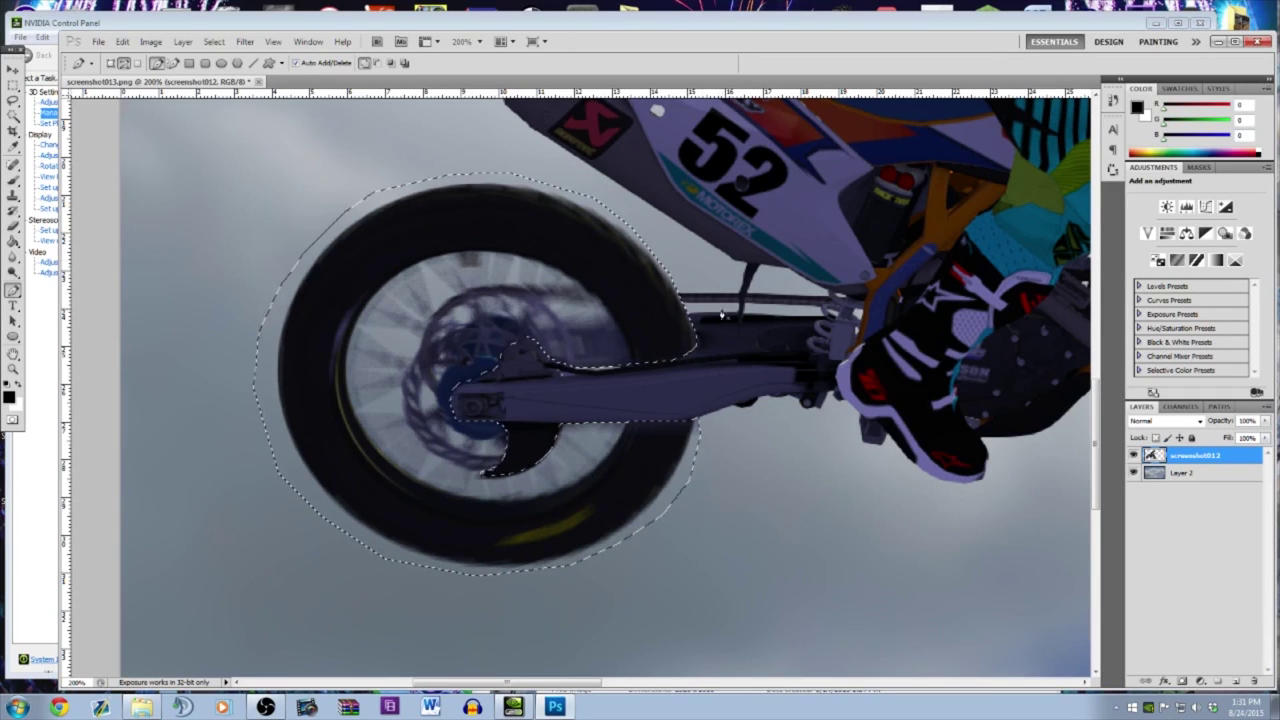
key(ctrl+d)
key(ctrl+minus)
key(ctrl+minus)
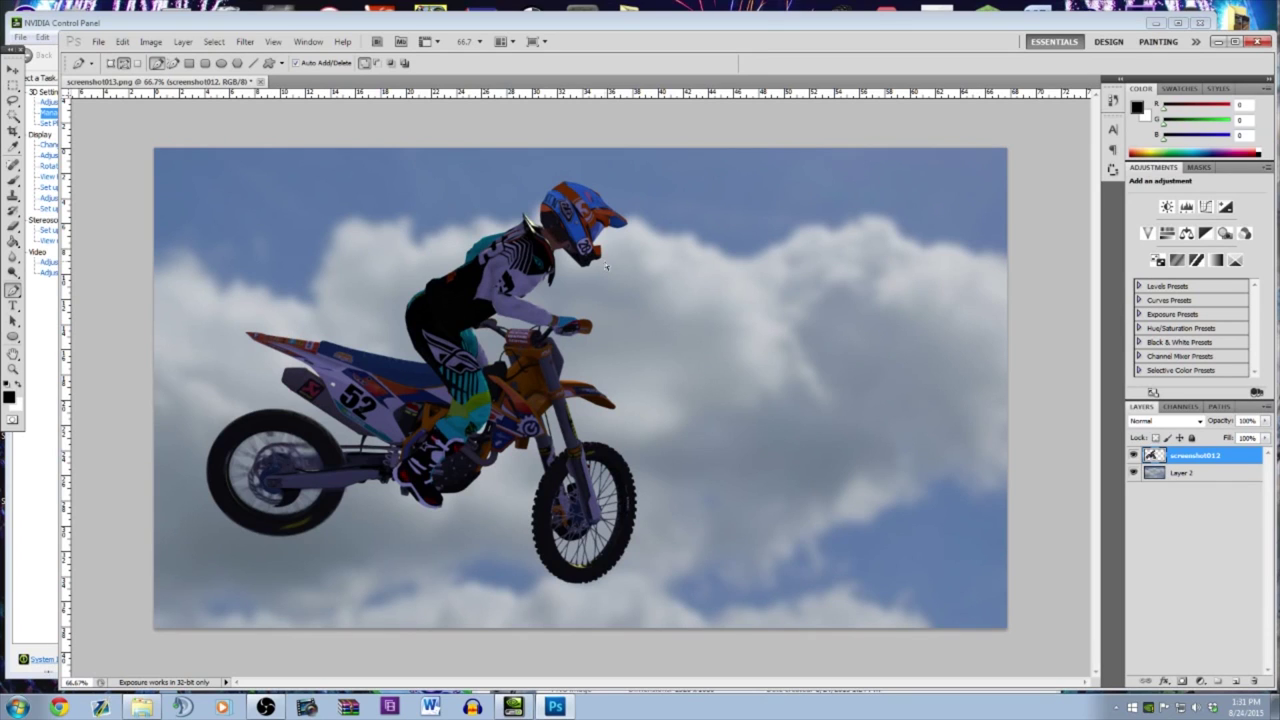
Trace a closed Pen tool path around the front wheel, excluding the fork leg, and check the edge with Layer 2 briefly hidden
key(ctrl+plus)
key(ctrl+plus)
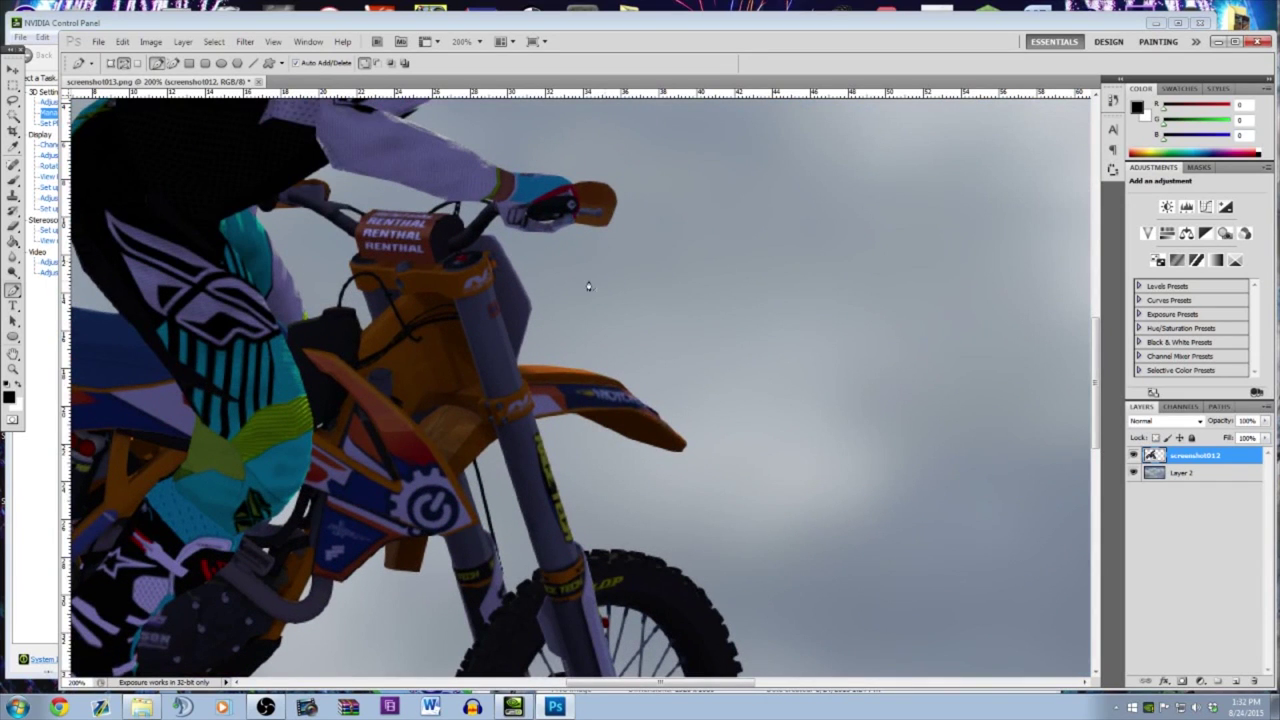
scroll(590, 287, down, 5)
scroll(590, 287, down, 2)
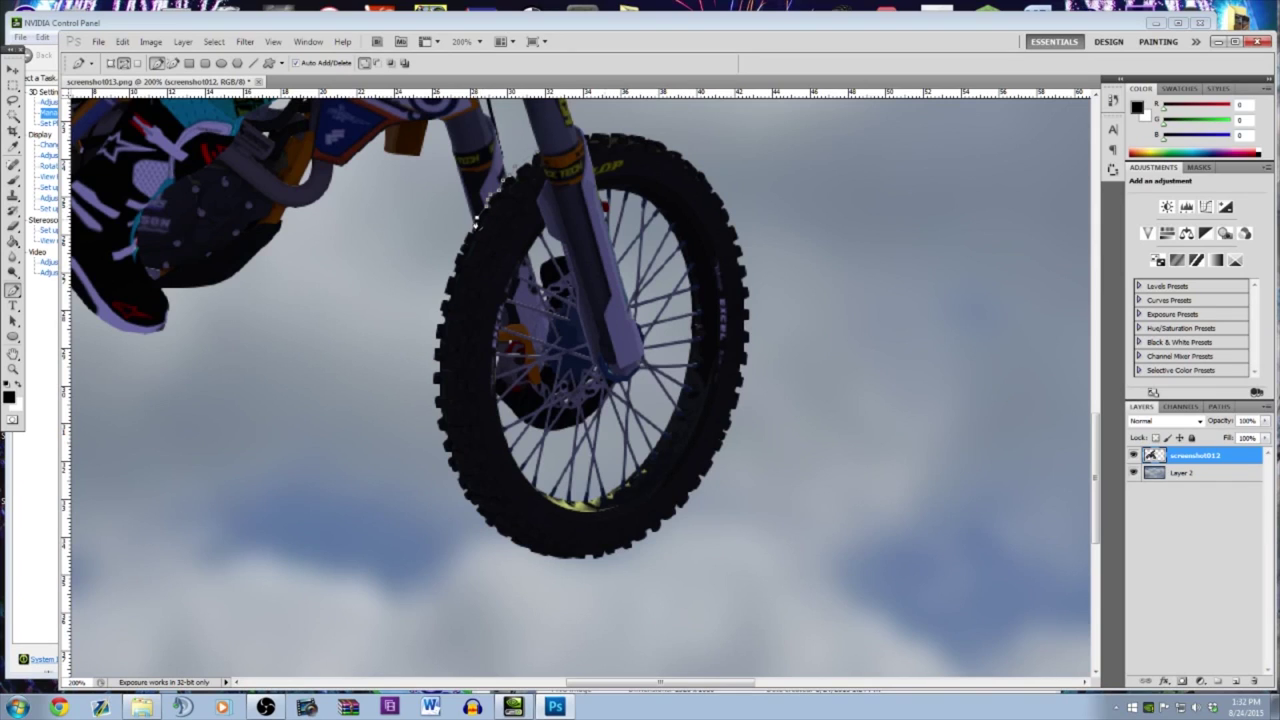
mouse_move(470, 230)
mouse_down()
mouse_move(419, 333)
mouse_move(428, 467)
mouse_move(469, 551)
mouse_move(616, 566)
mouse_up()
drag(696, 525, 744, 423)
click(1133, 472)
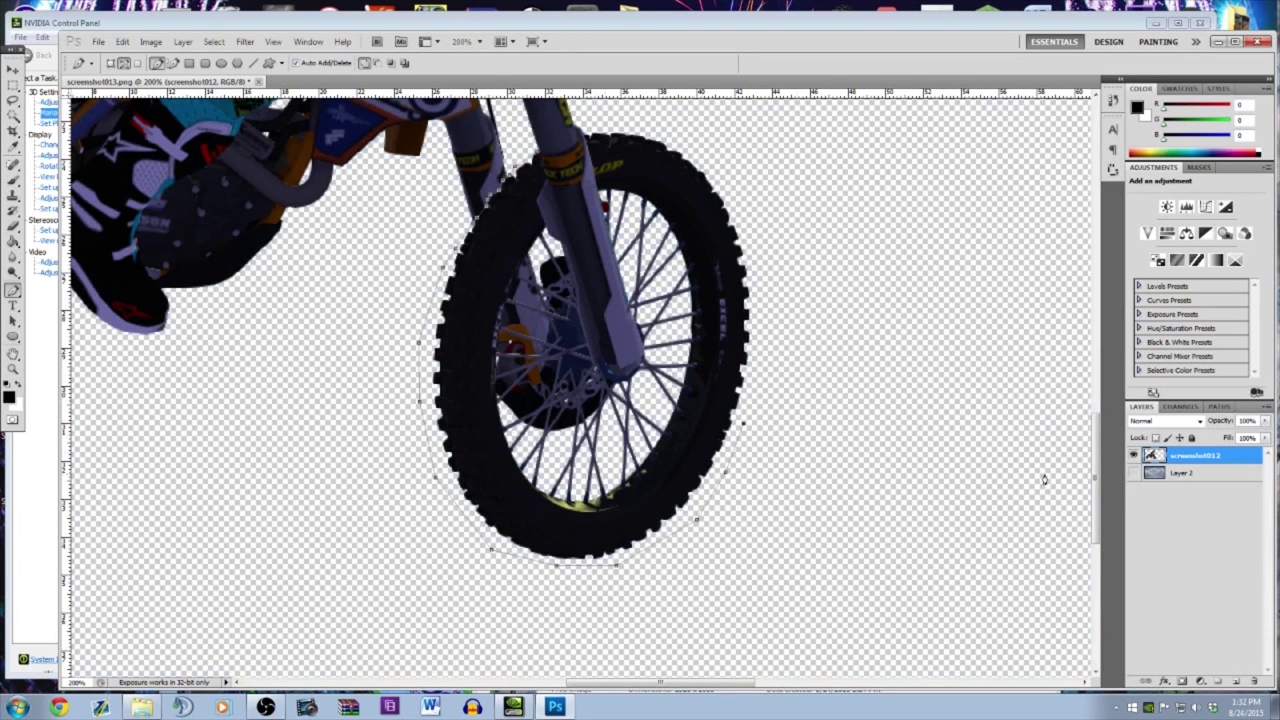
click(1133, 472)
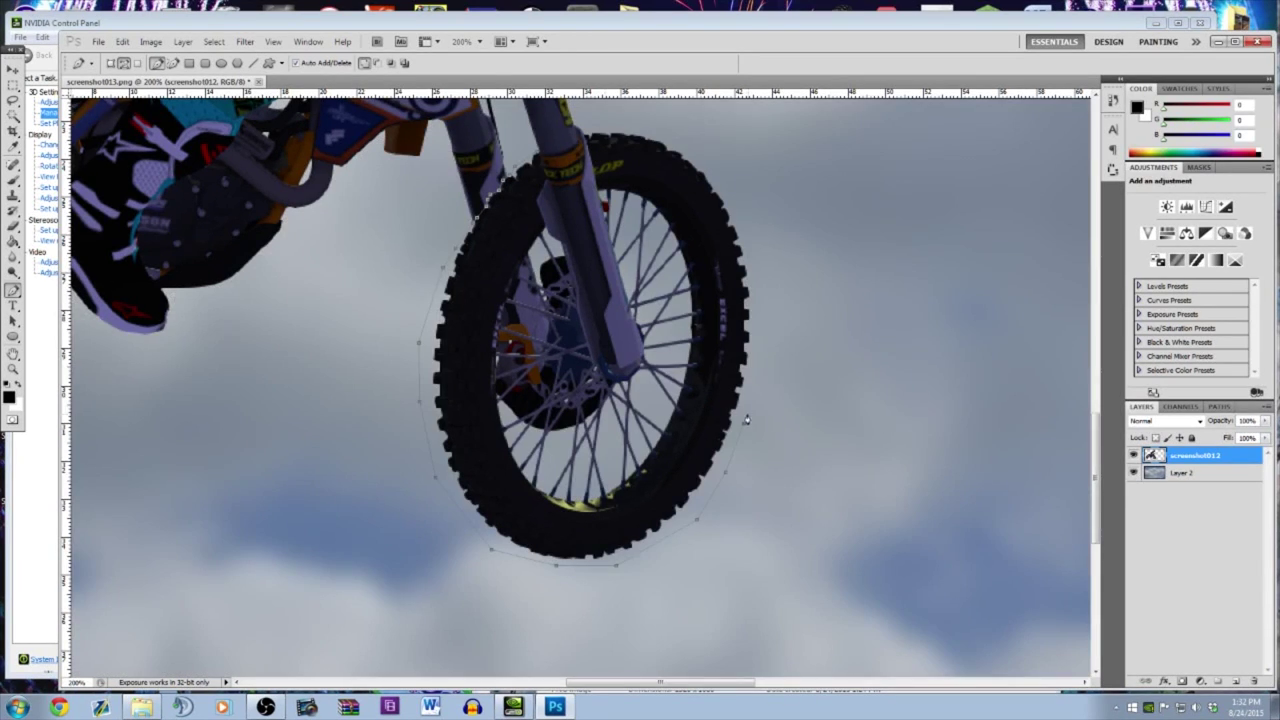
mouse_move(746, 412)
mouse_down()
mouse_move(755, 266)
mouse_move(722, 188)
mouse_move(668, 143)
mouse_move(595, 131)
mouse_move(588, 157)
mouse_move(643, 336)
mouse_move(643, 364)
mouse_move(603, 363)
mouse_up()
drag(599, 373, 582, 330)
mouse_move(575, 287)
mouse_down()
mouse_move(542, 226)
mouse_move(544, 184)
mouse_up()
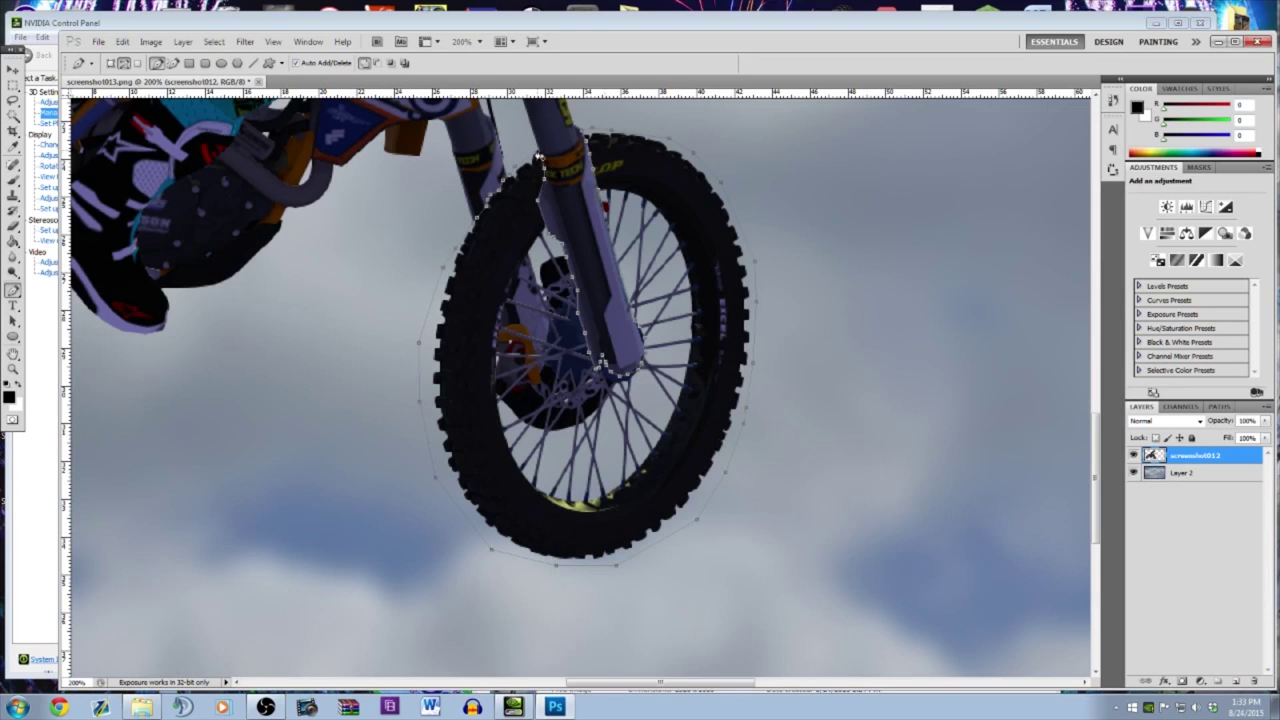
Turn the front wheel path into a selection
right_click(540, 163)
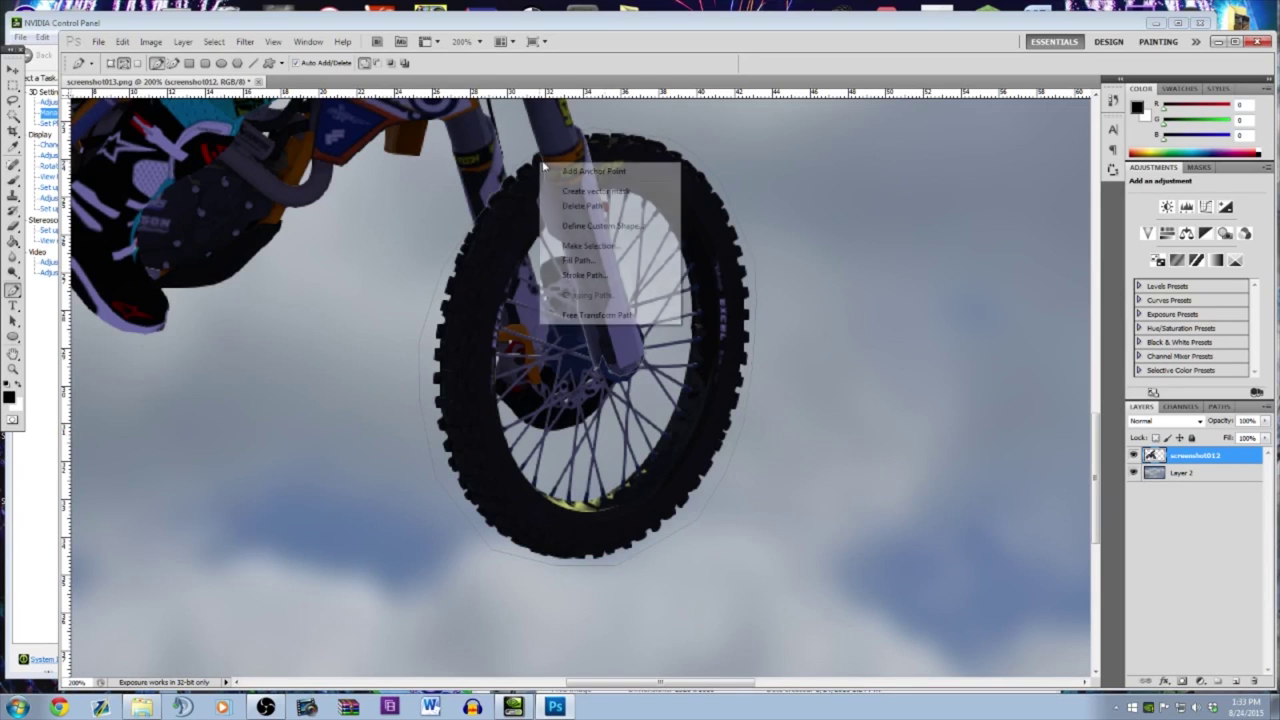
click(590, 246)
click(720, 212)
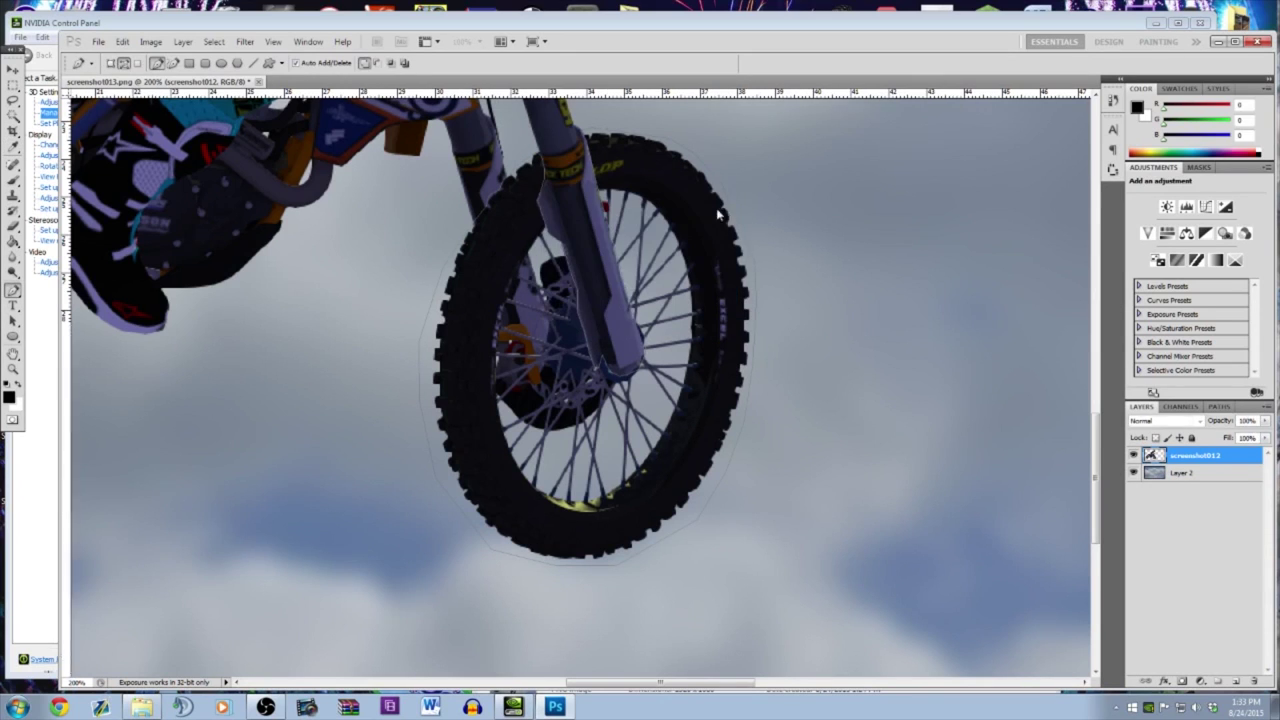
Apply a Spin Radial Blur of Good quality to the selected front wheel, and clear the selection
click(245, 42)
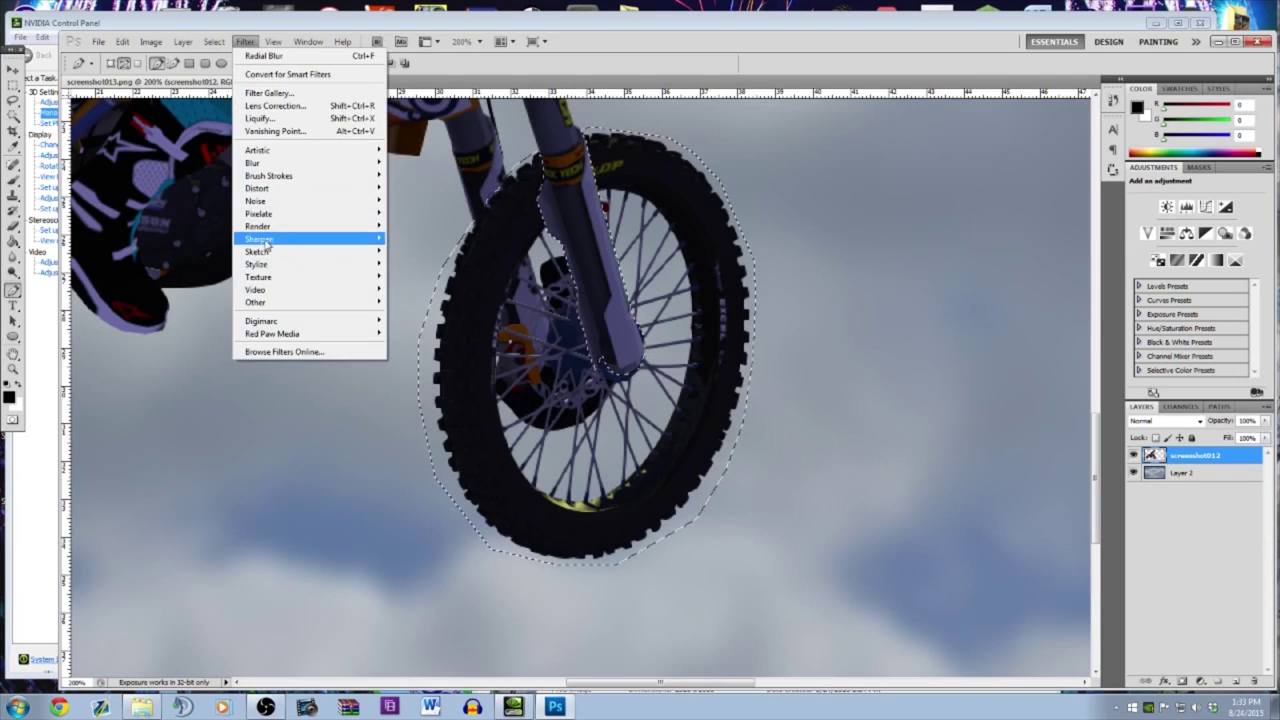
mouse_move(258, 164)
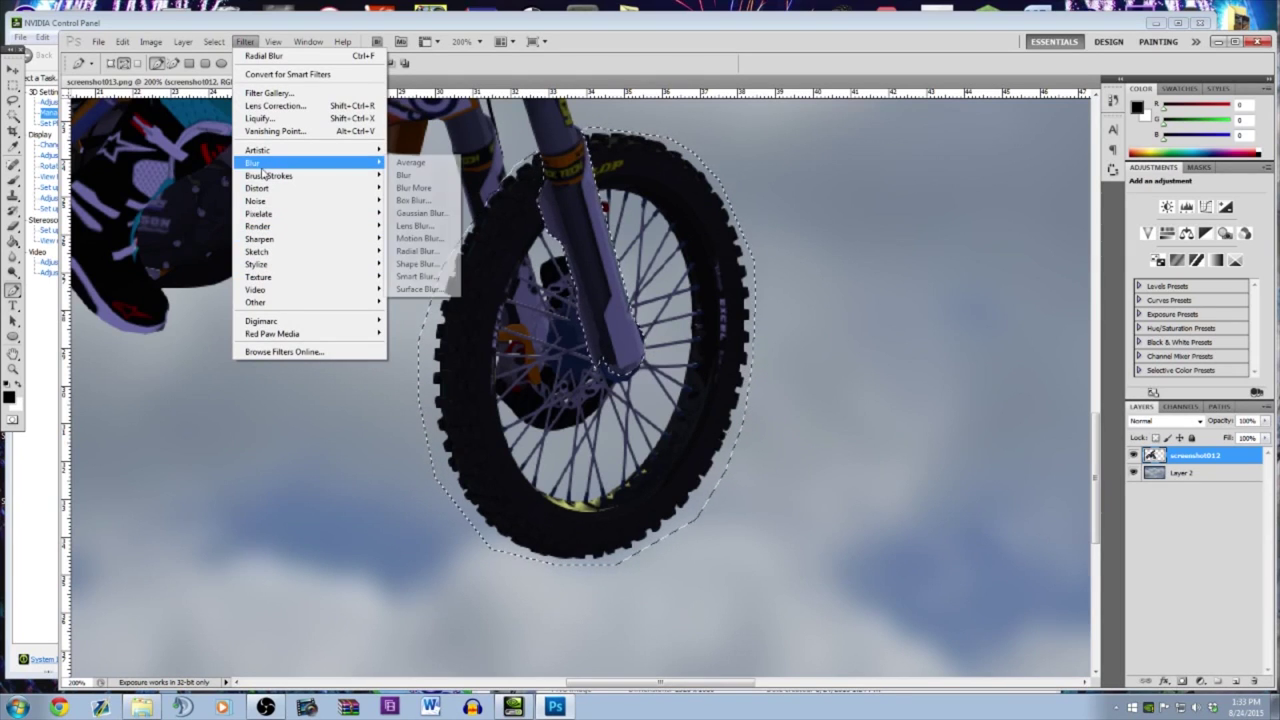
click(412, 251)
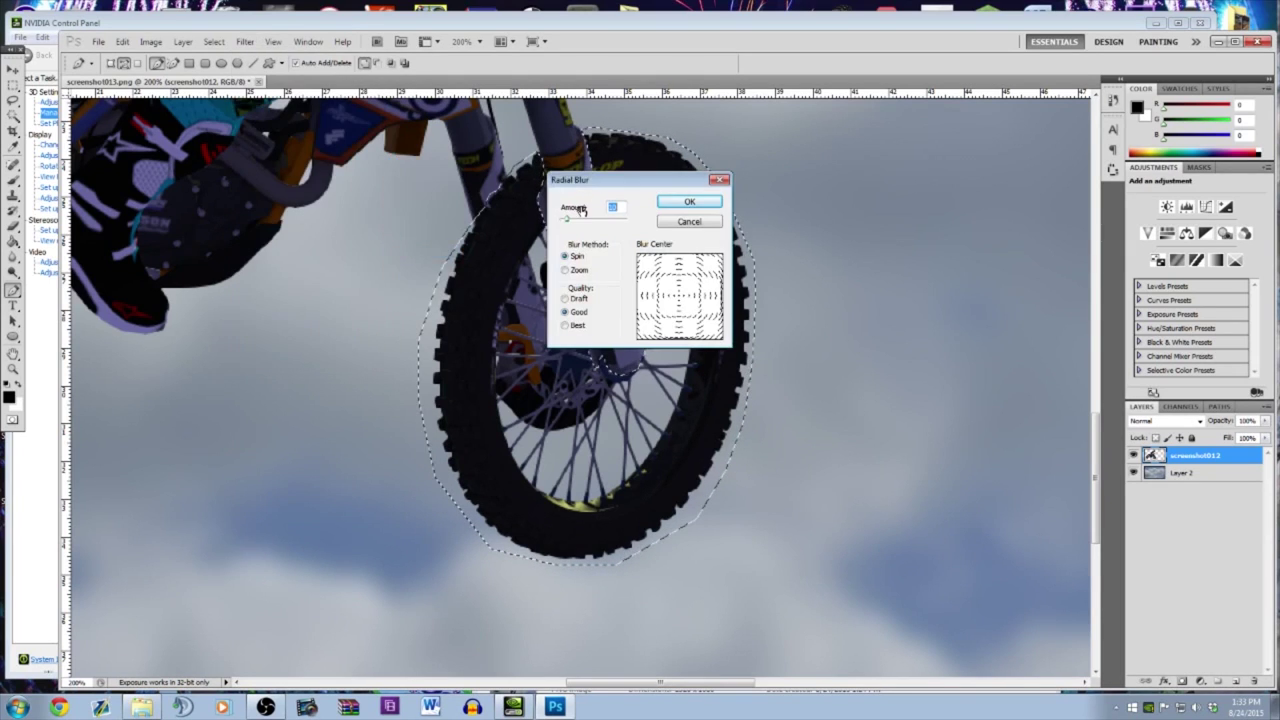
drag(568, 218, 567, 222)
drag(566, 221, 567, 221)
click(682, 204)
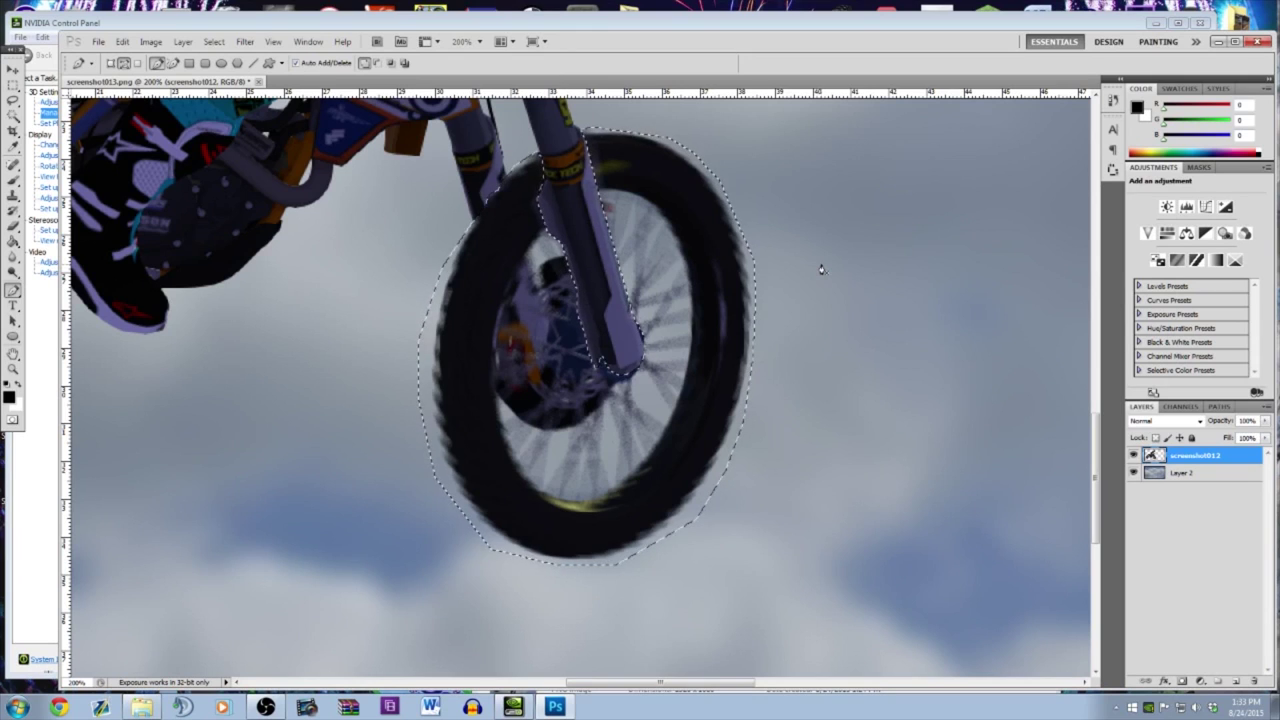
key(ctrl+d)
key(ctrl+minus)
key(ctrl+minus)
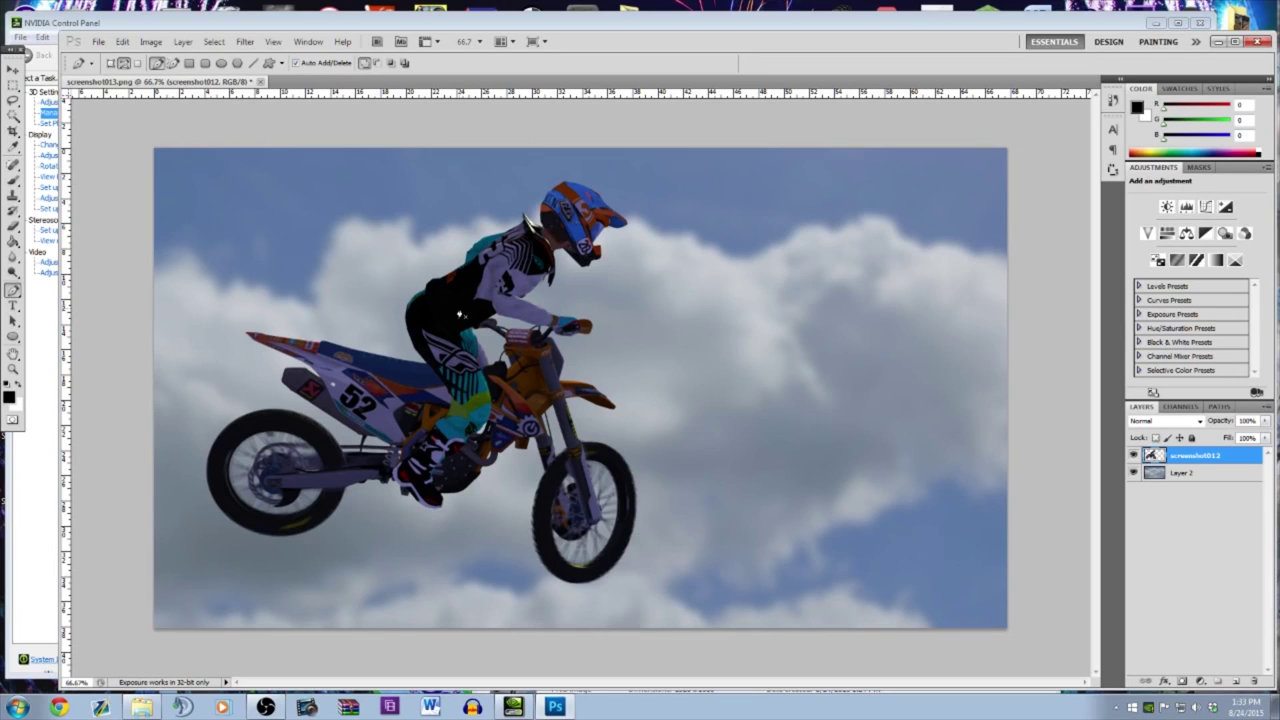
Raise the screenshot012 rider layer's brightness to about 45 and increase its contrast slightly with Brightness/Contrast
click(12, 69)
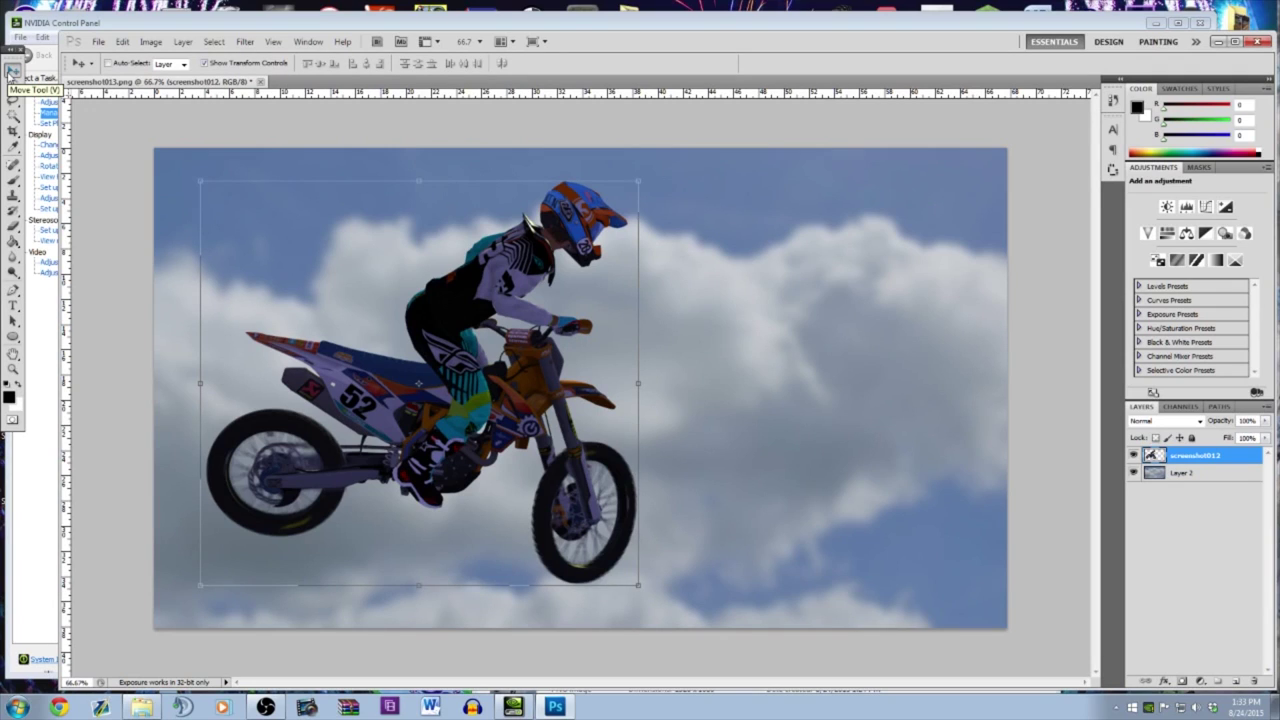
click(183, 42)
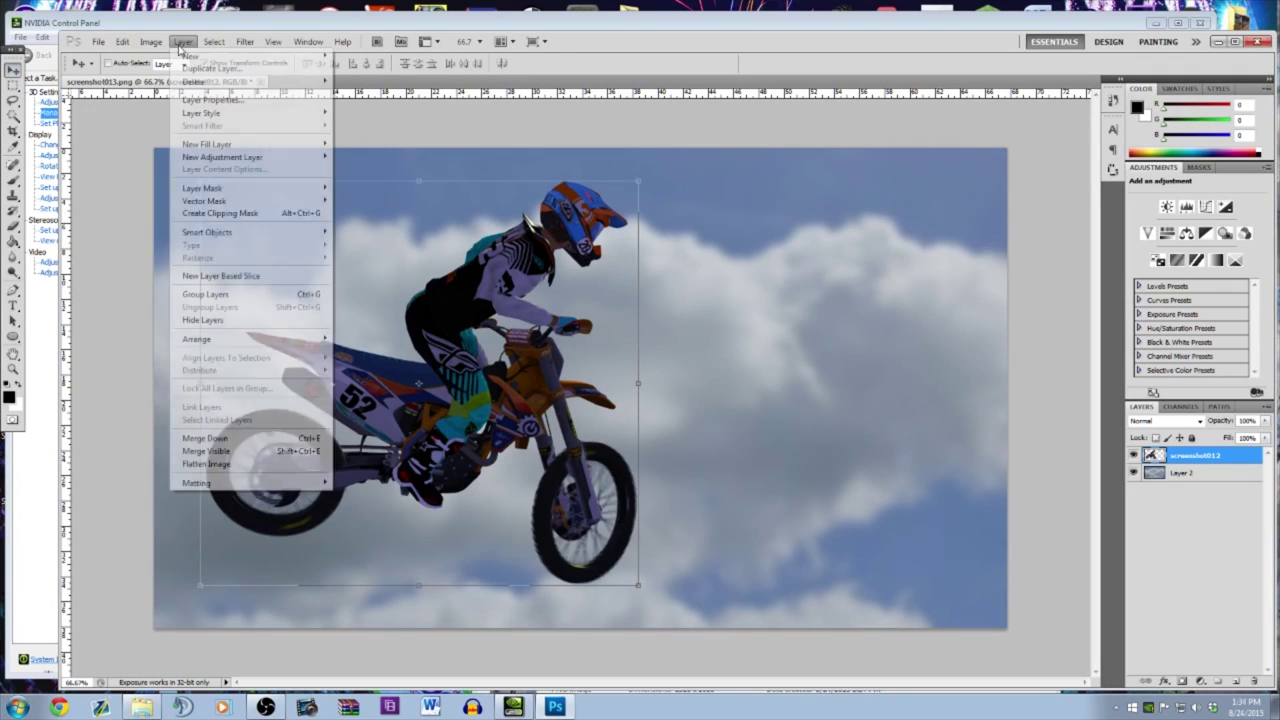
mouse_move(150, 44)
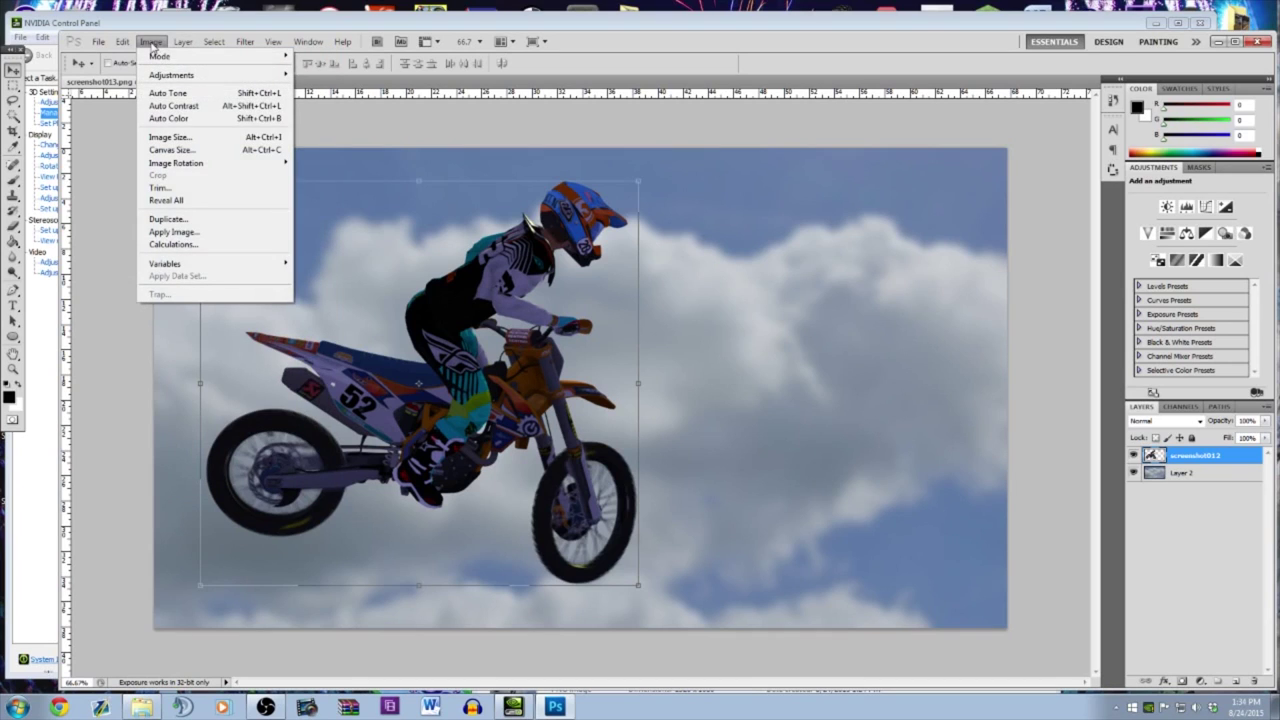
mouse_move(180, 75)
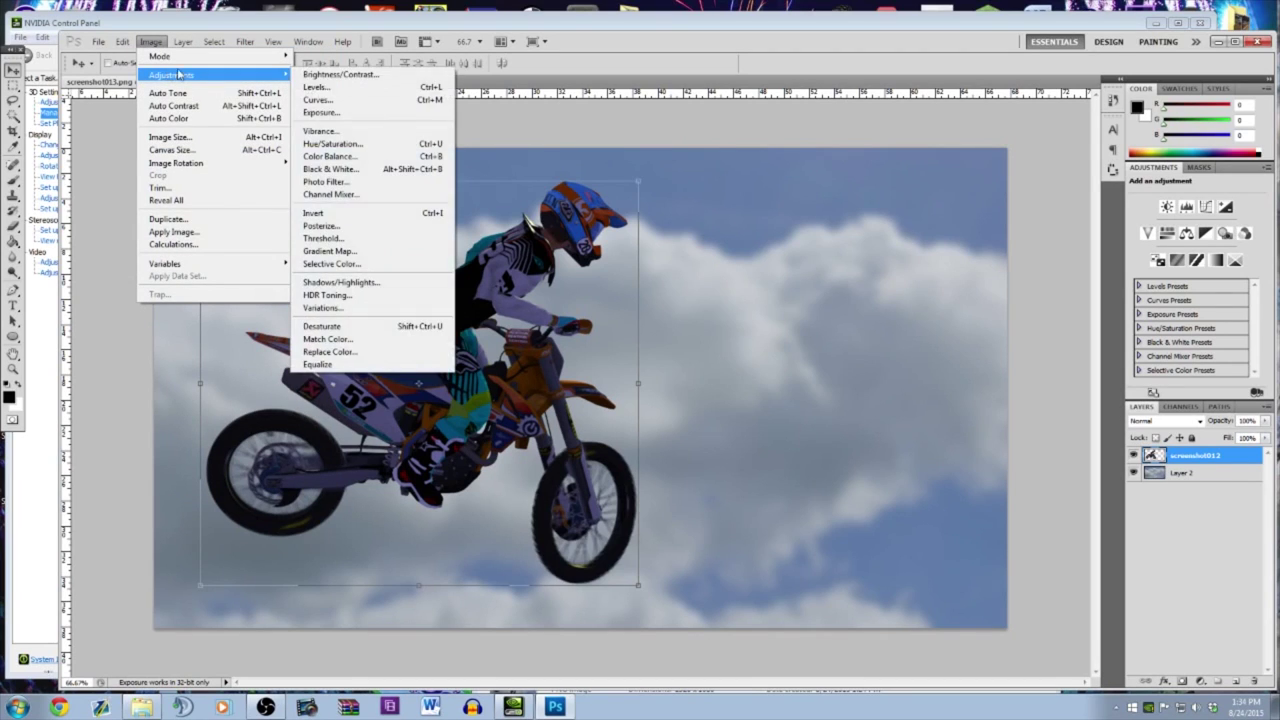
click(366, 79)
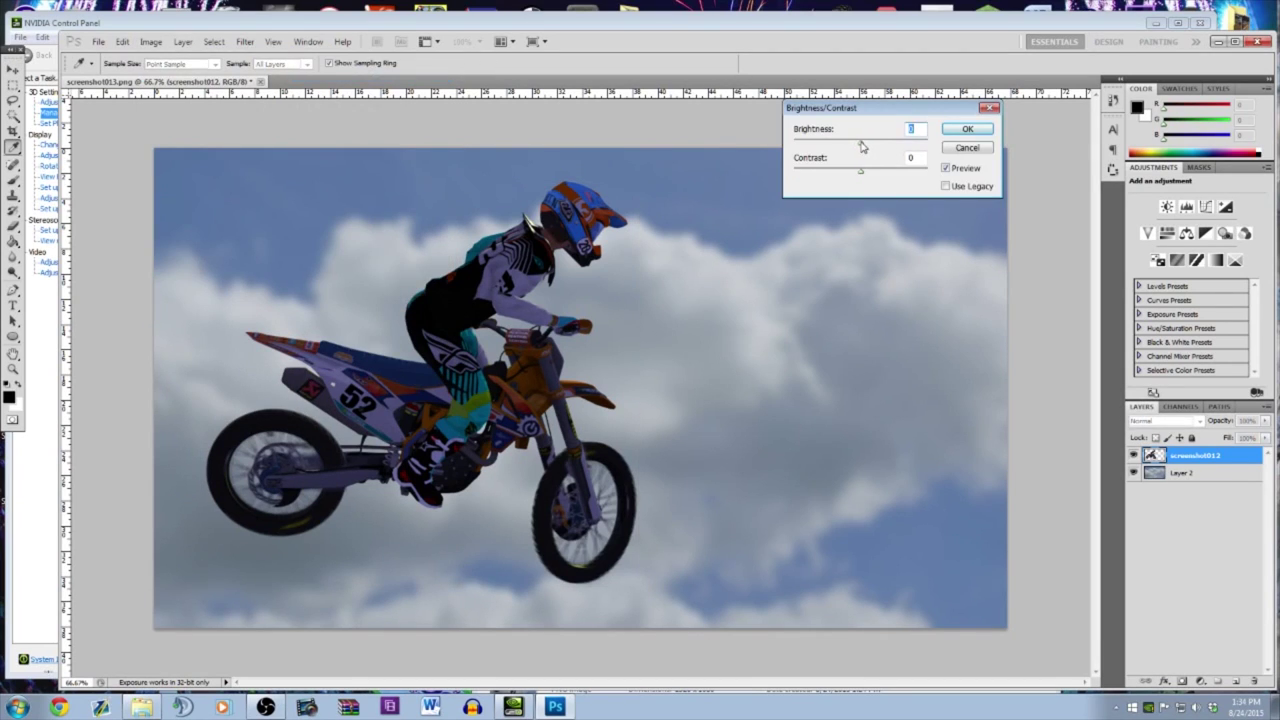
drag(862, 146, 882, 146)
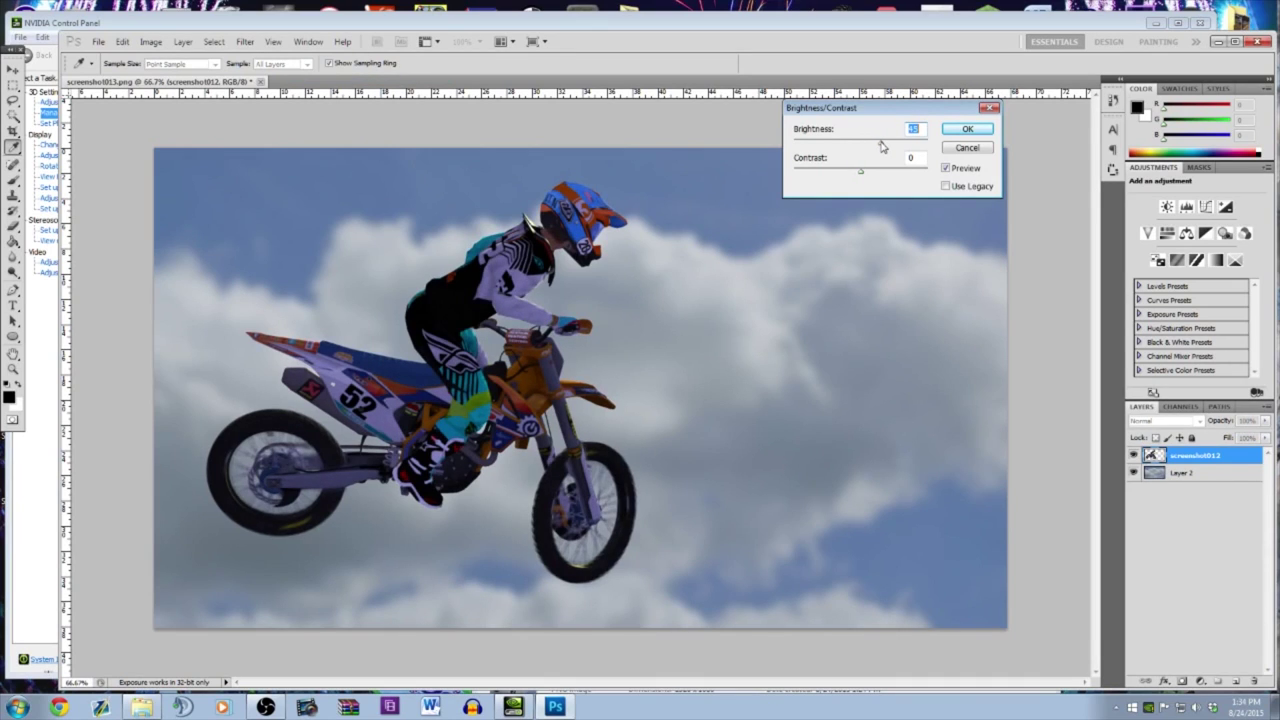
click(862, 172)
drag(867, 176, 870, 176)
click(966, 130)
key(v)
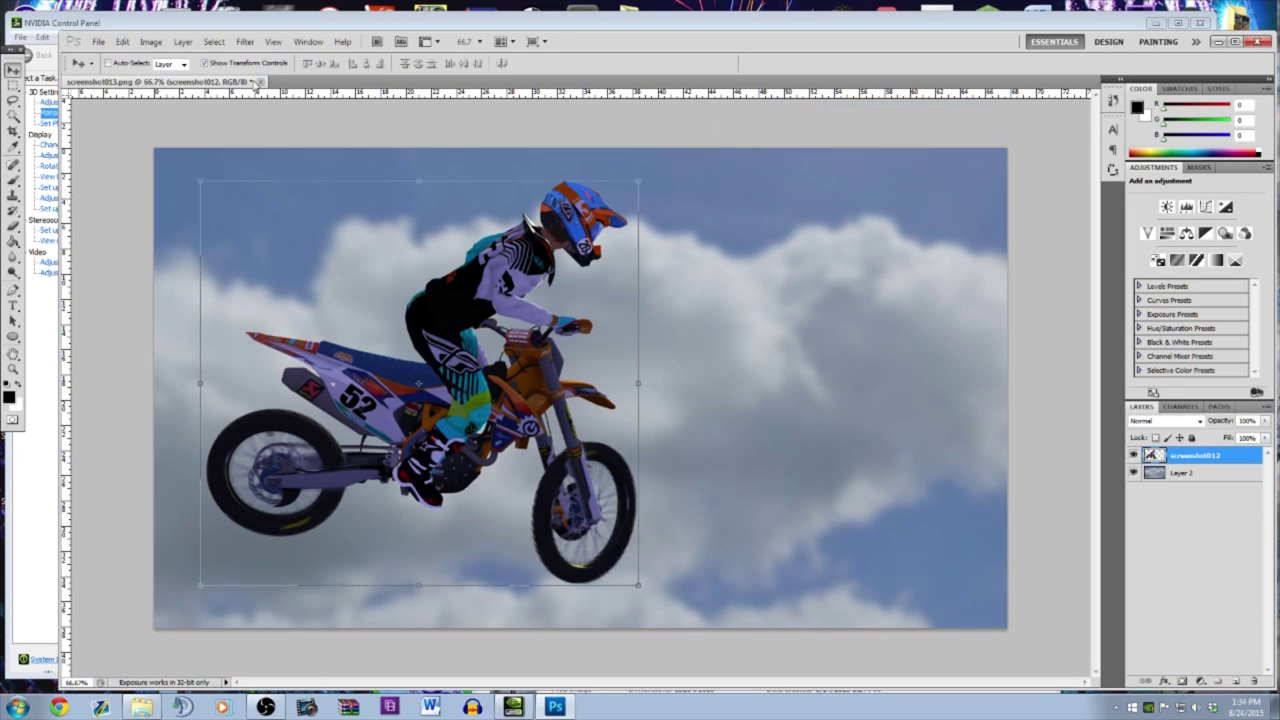
Lower the Exposure offset of the screenshot012 rider layer very slightly below zero to deepen its dark tones
click(150, 42)
mouse_move(170, 75)
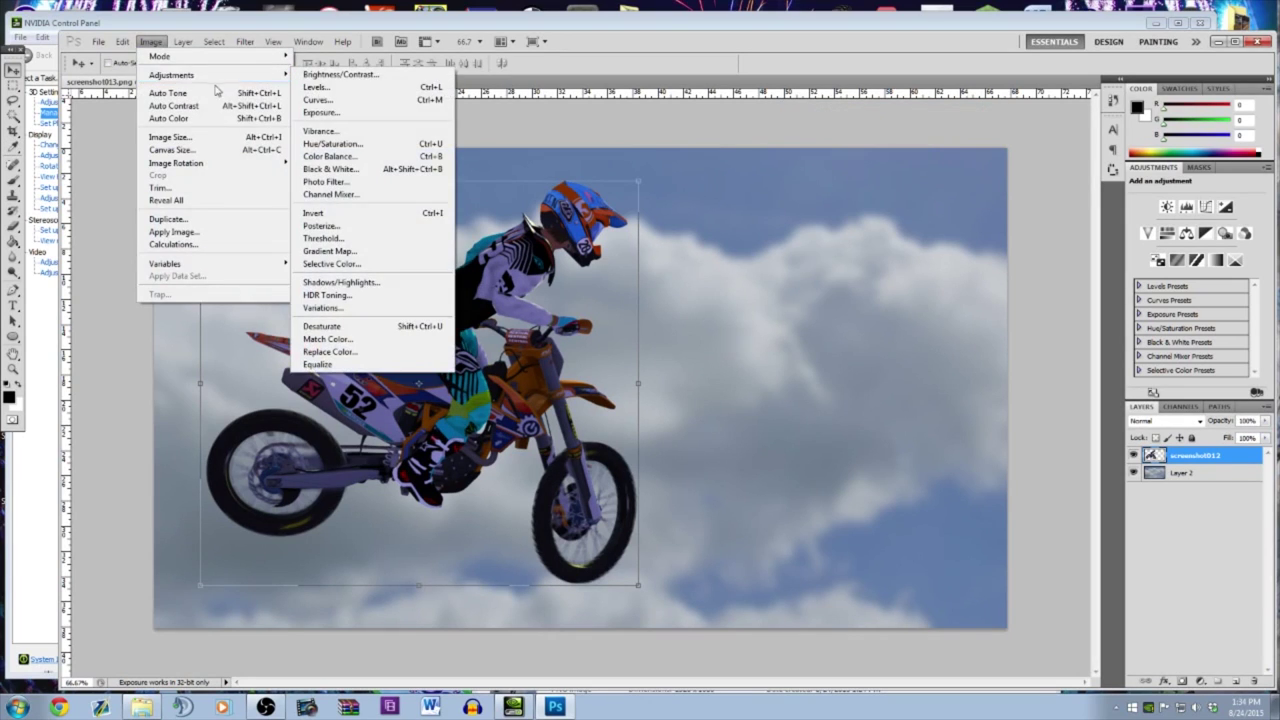
click(331, 119)
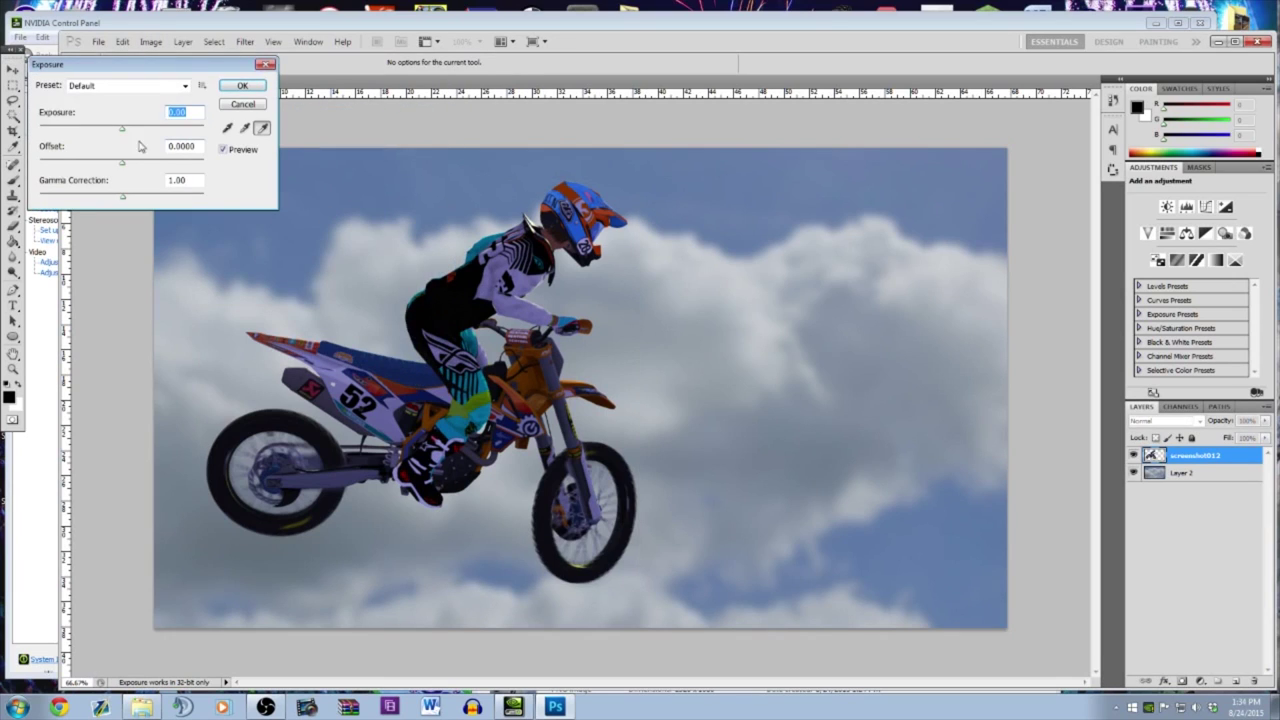
drag(124, 168, 121, 166)
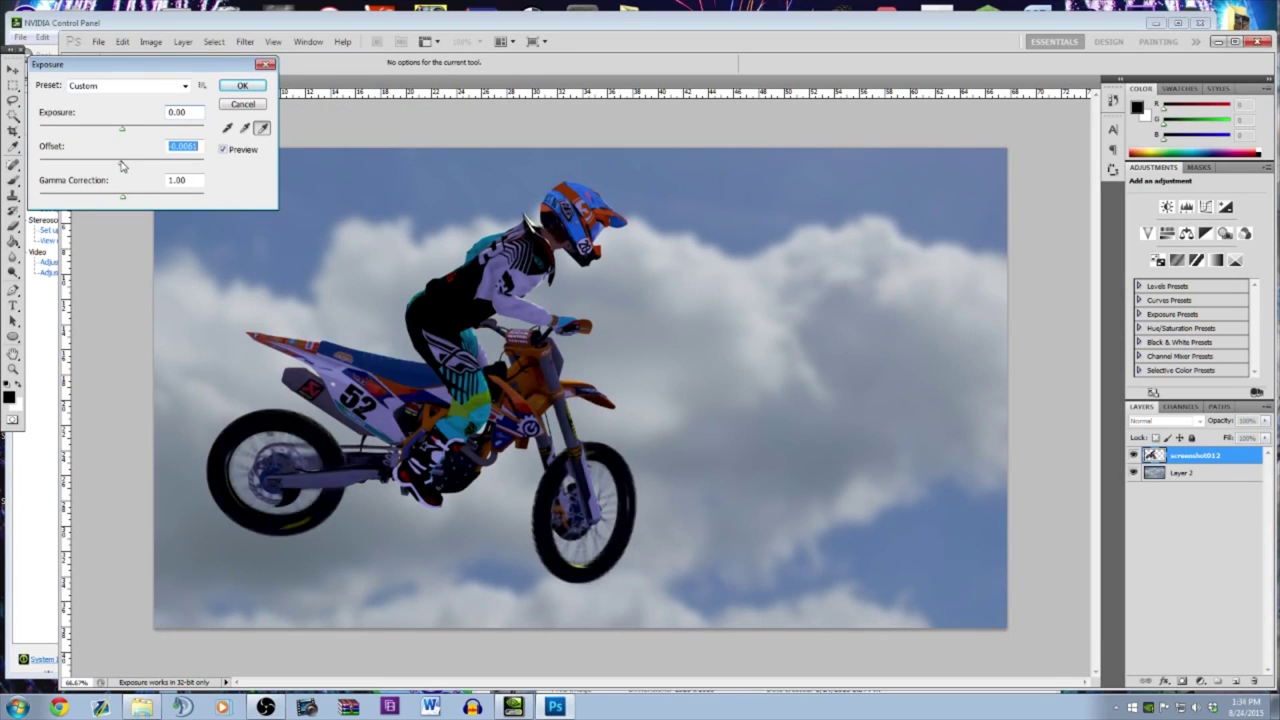
click(242, 86)
Fine-tune the vibrance and saturation of the screenshot012 rider layer with the Vibrance adjustment
click(150, 41)
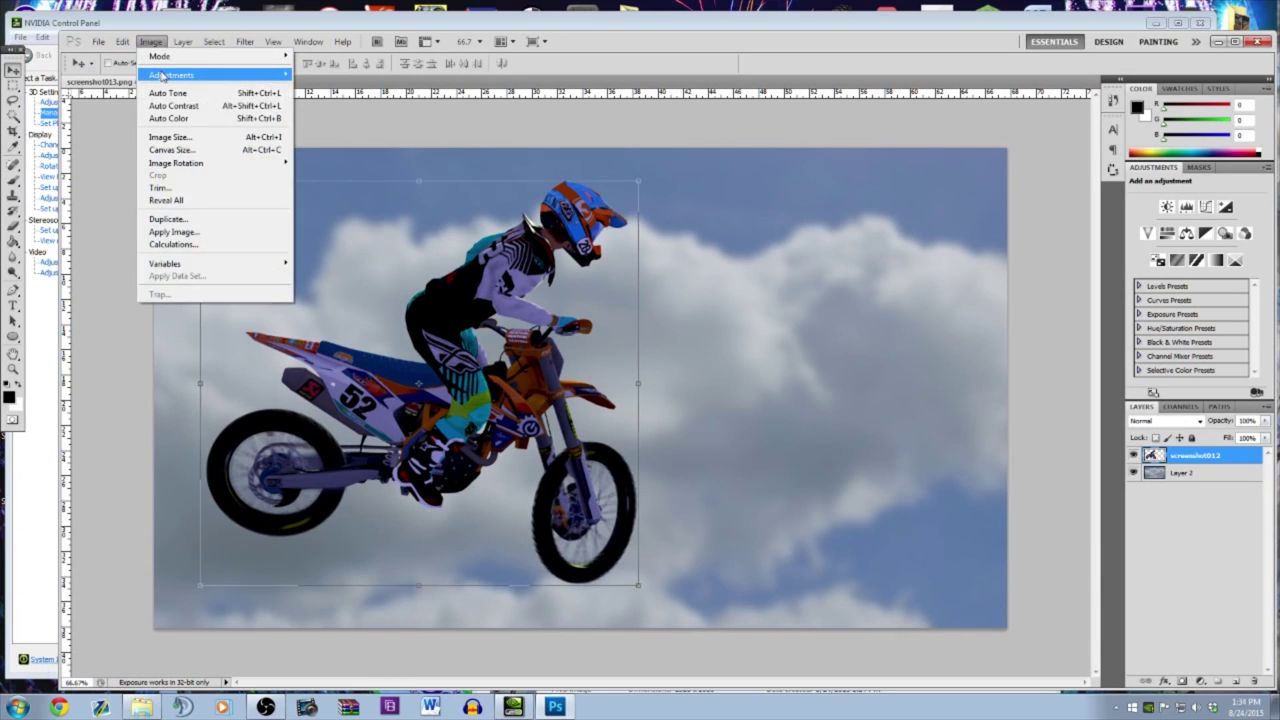
mouse_move(179, 75)
click(320, 131)
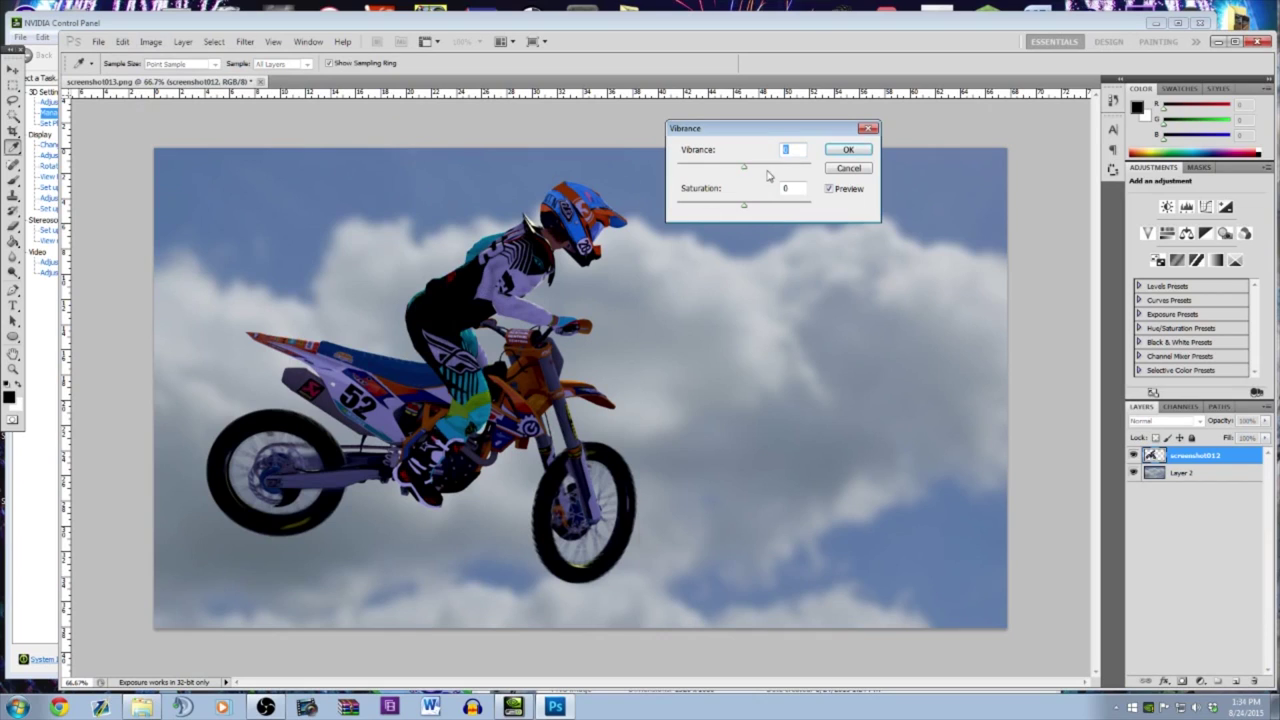
drag(745, 172, 775, 170)
drag(773, 170, 746, 211)
click(746, 208)
click(848, 151)
key(v)
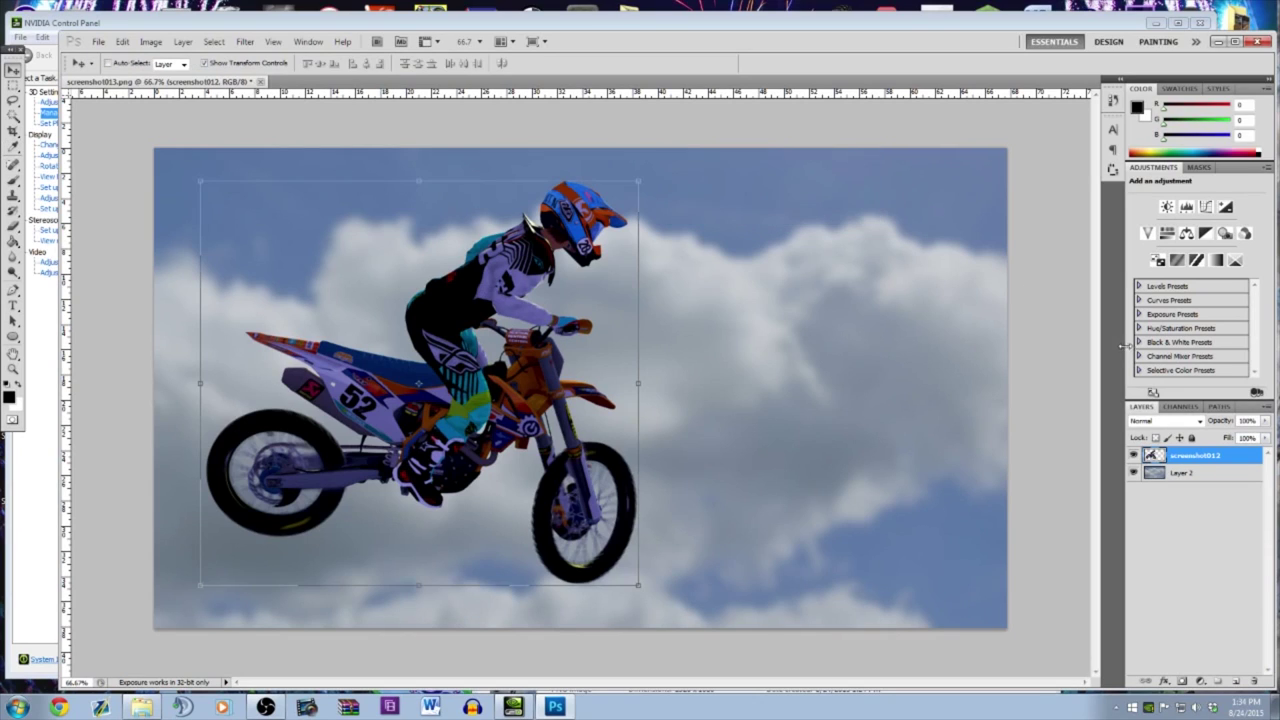
Adjust the brightness and contrast of the Layer 2 sky background slightly with Brightness/Contrast
click(1180, 472)
click(151, 41)
mouse_move(176, 76)
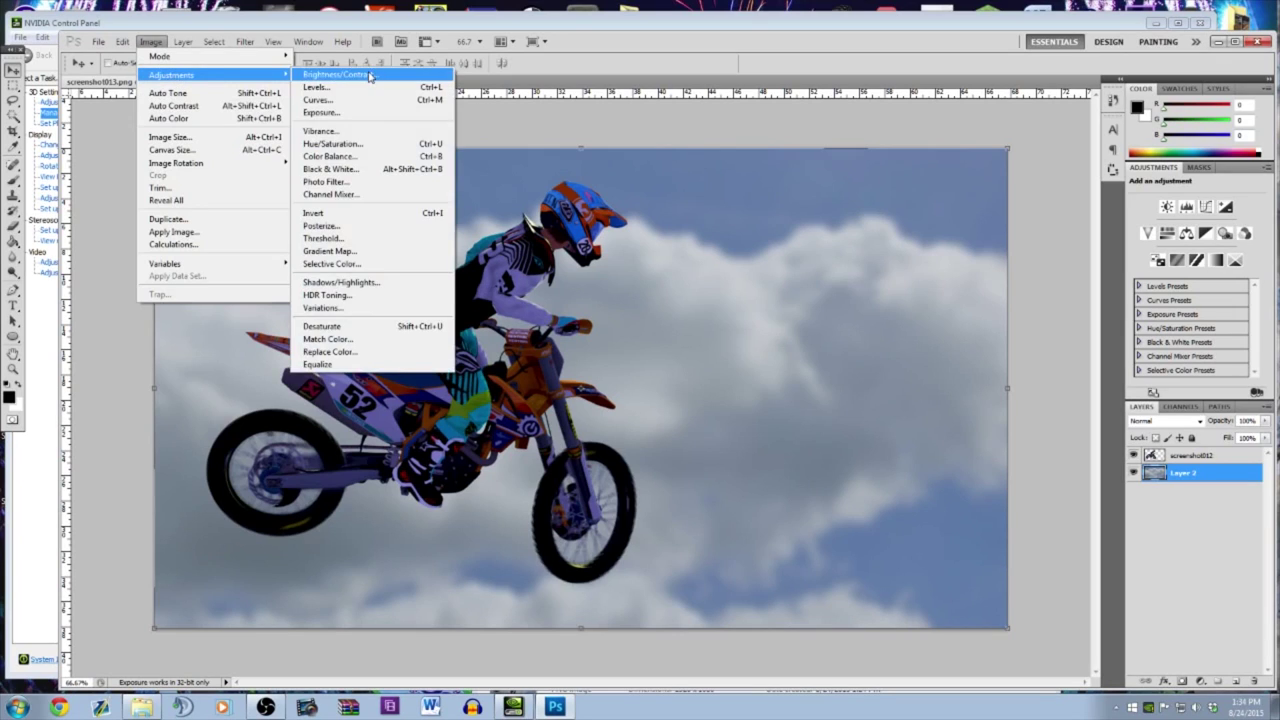
click(330, 73)
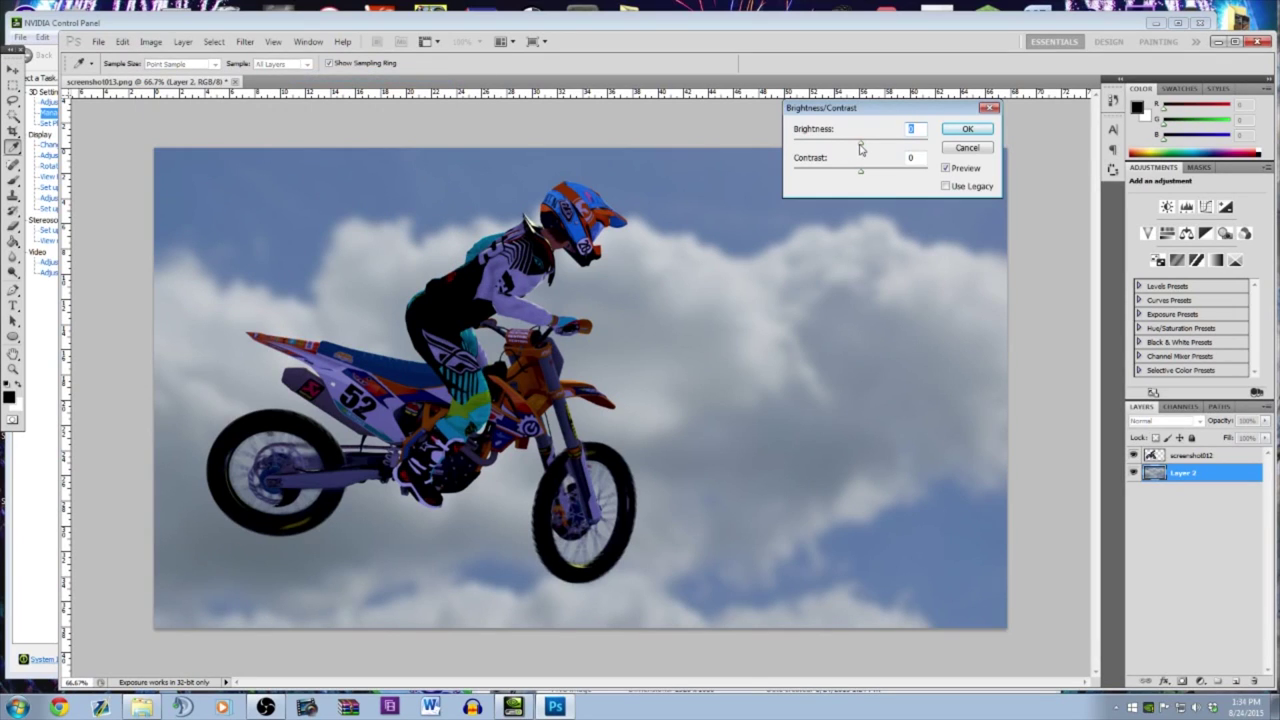
drag(860, 148, 875, 175)
click(967, 128)
key(v)
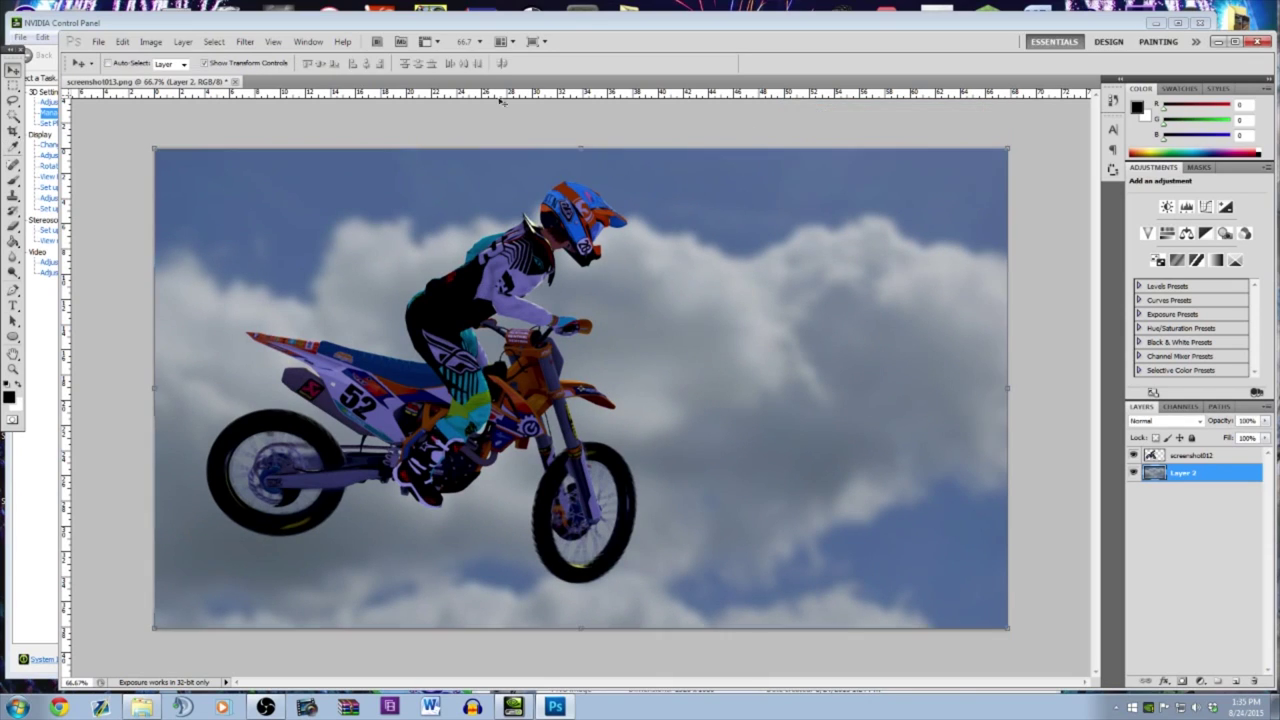
Reduce the vibrance of the Layer 2 sky background slightly
click(151, 41)
mouse_move(172, 75)
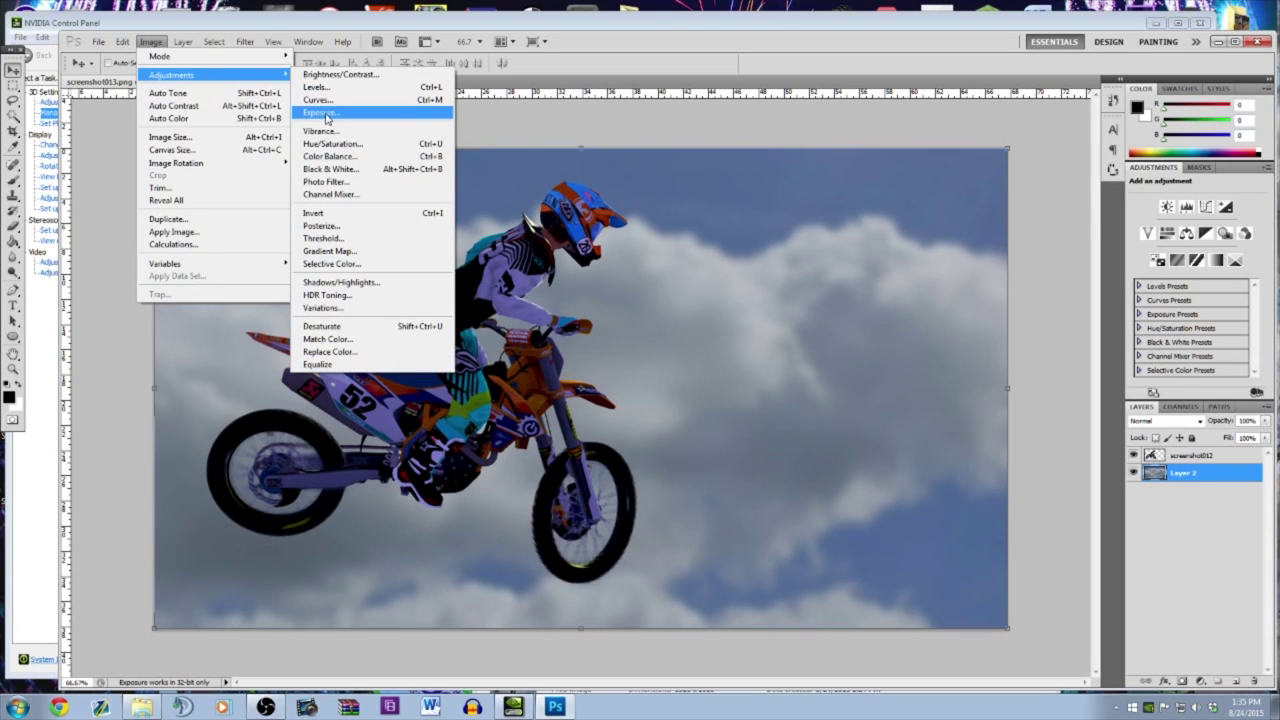
click(322, 131)
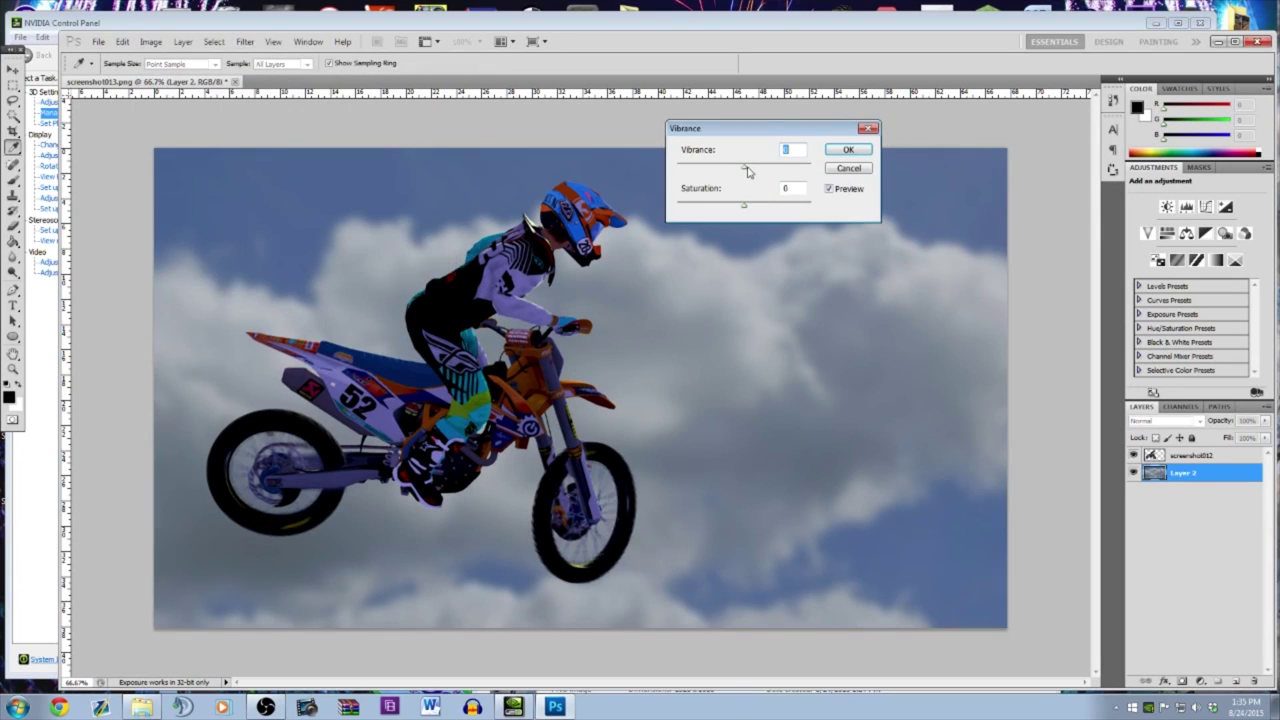
drag(744, 171, 737, 173)
click(848, 149)
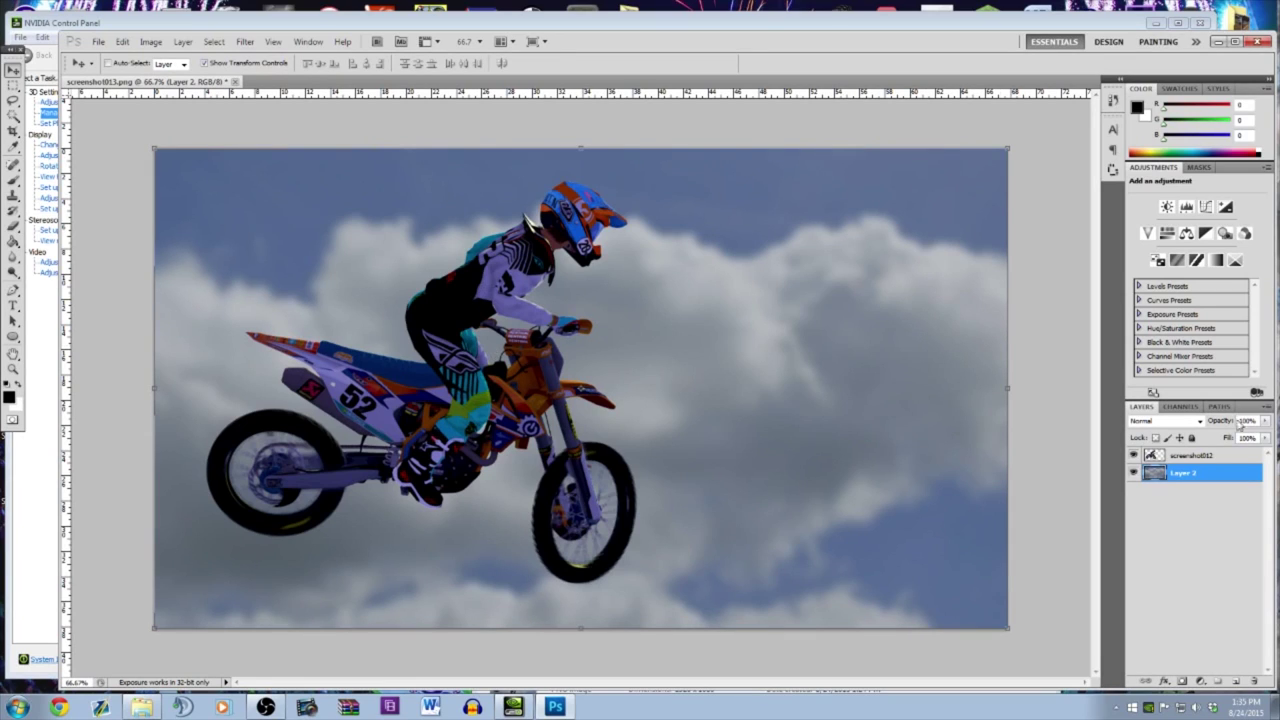
Merge the screenshot012 rider layer and Layer 2 into a single layer
shift+click(1207, 454)
right_click(1205, 456)
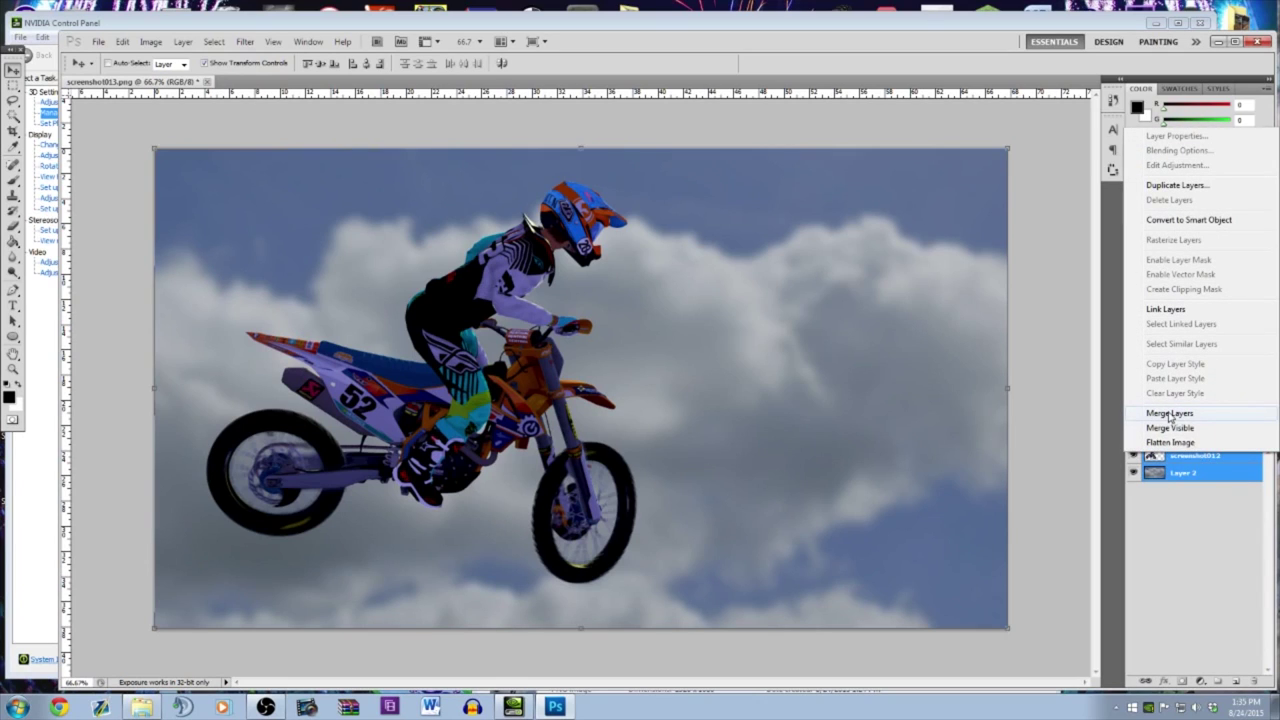
click(1170, 413)
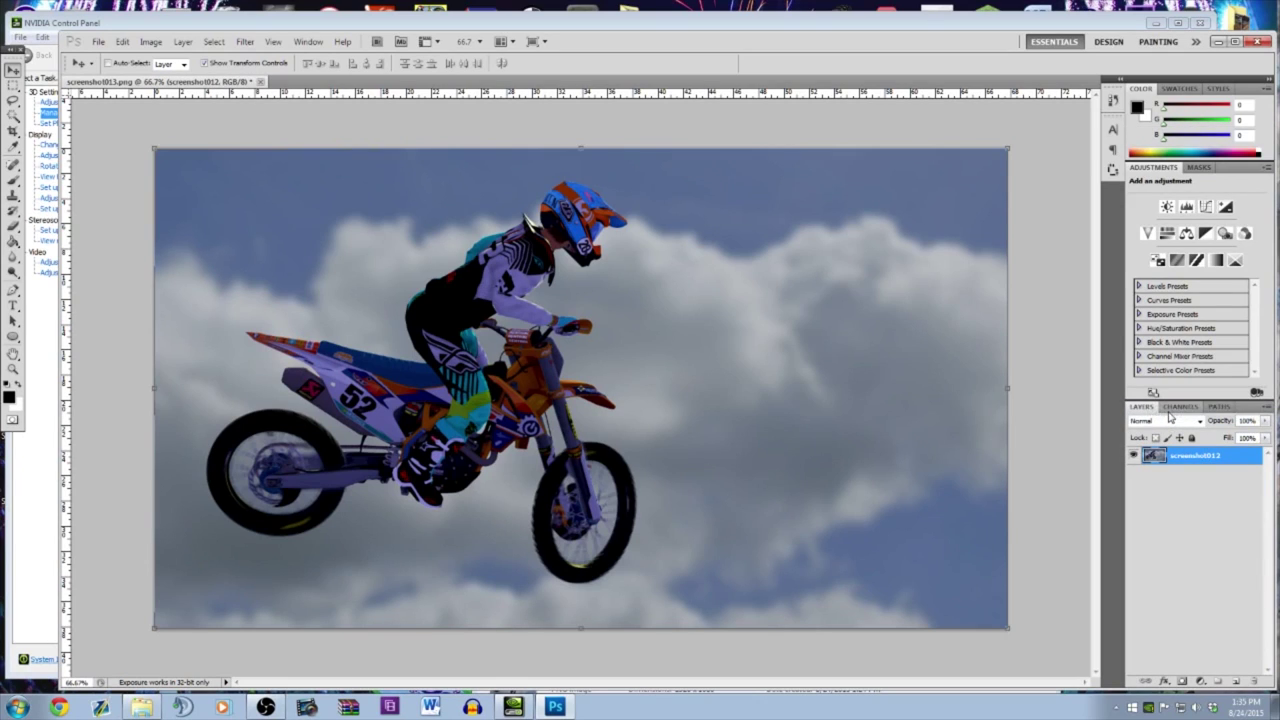
Apply Levels to the merged image with the black input level at roughly 18 and the white input level at roughly 220
click(151, 42)
mouse_move(180, 76)
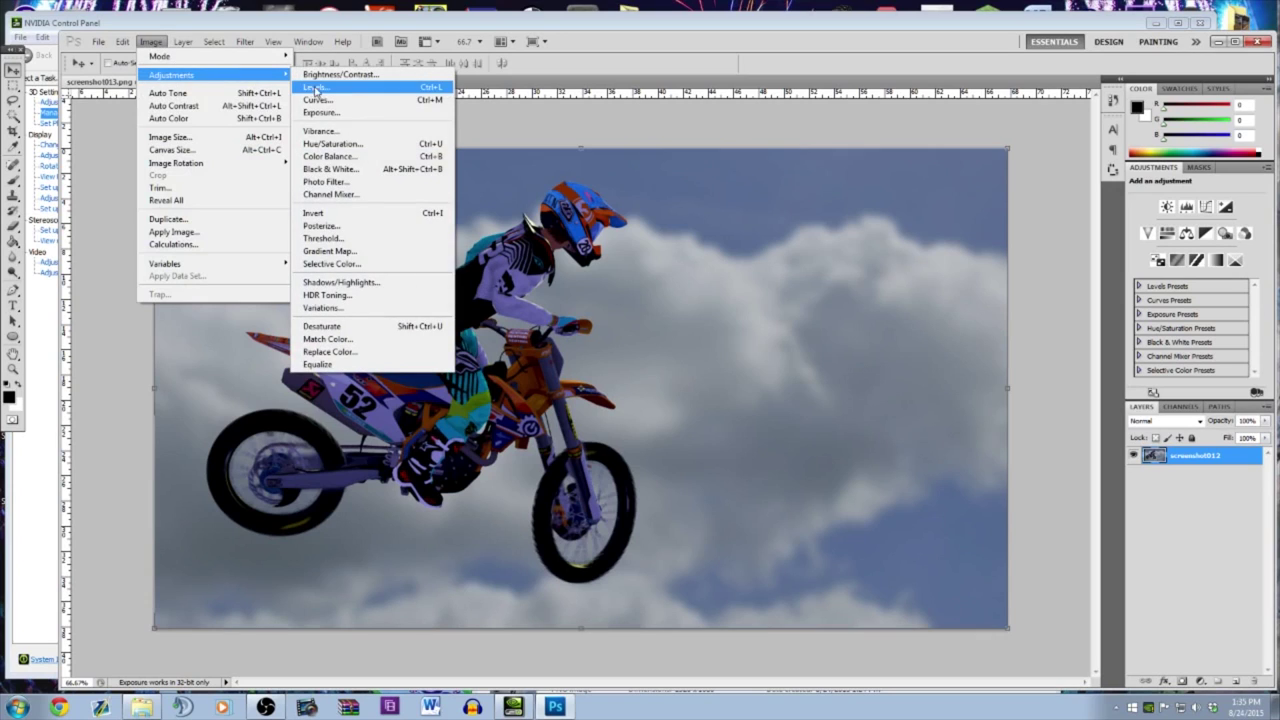
click(316, 88)
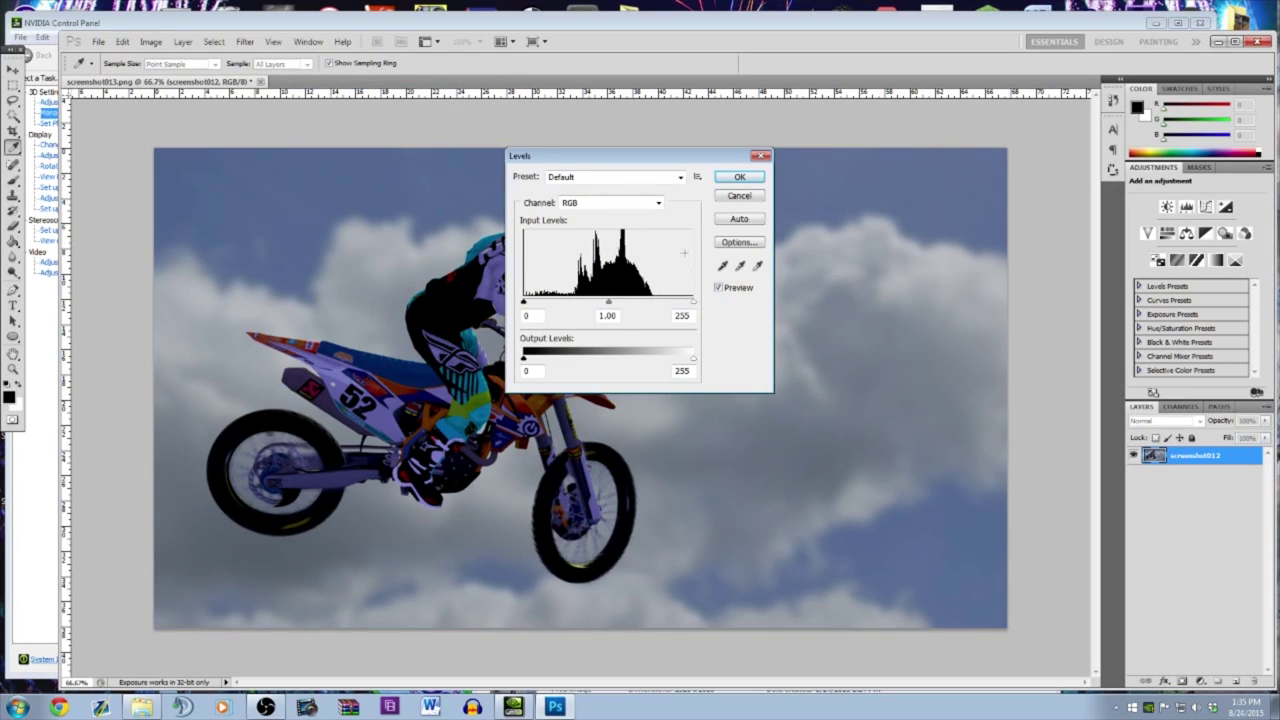
drag(667, 158, 957, 126)
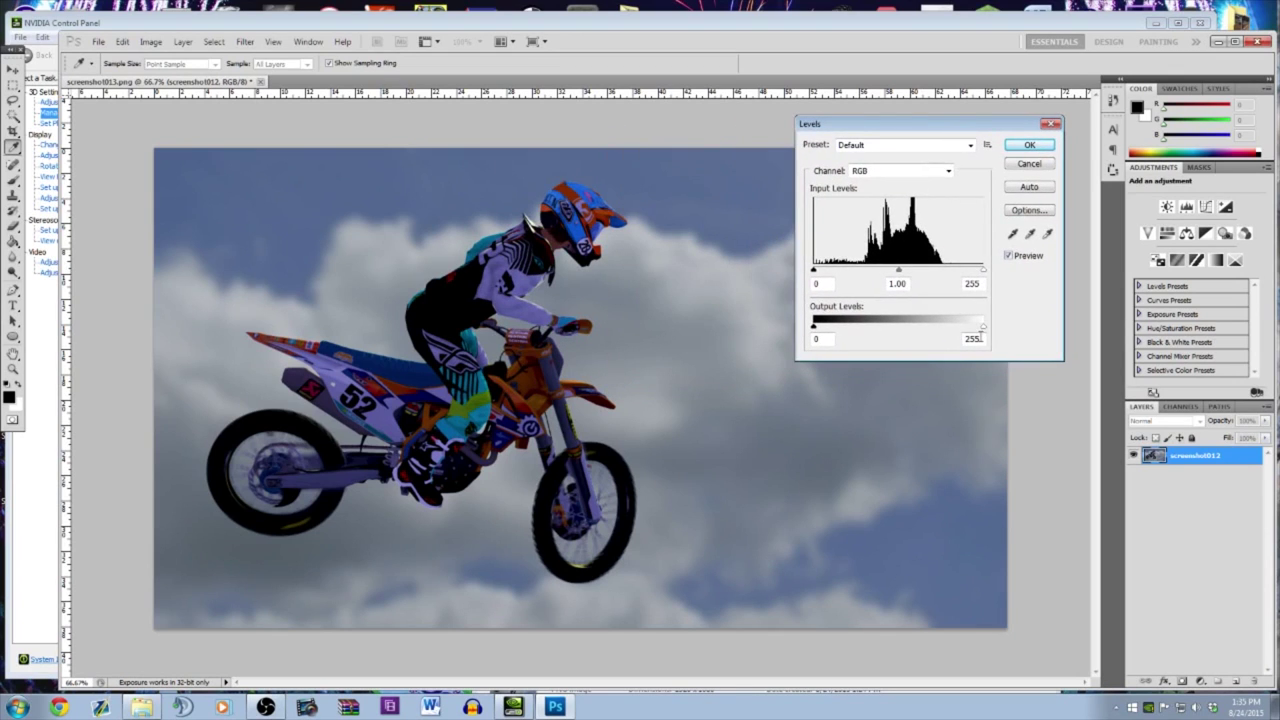
drag(981, 270, 944, 272)
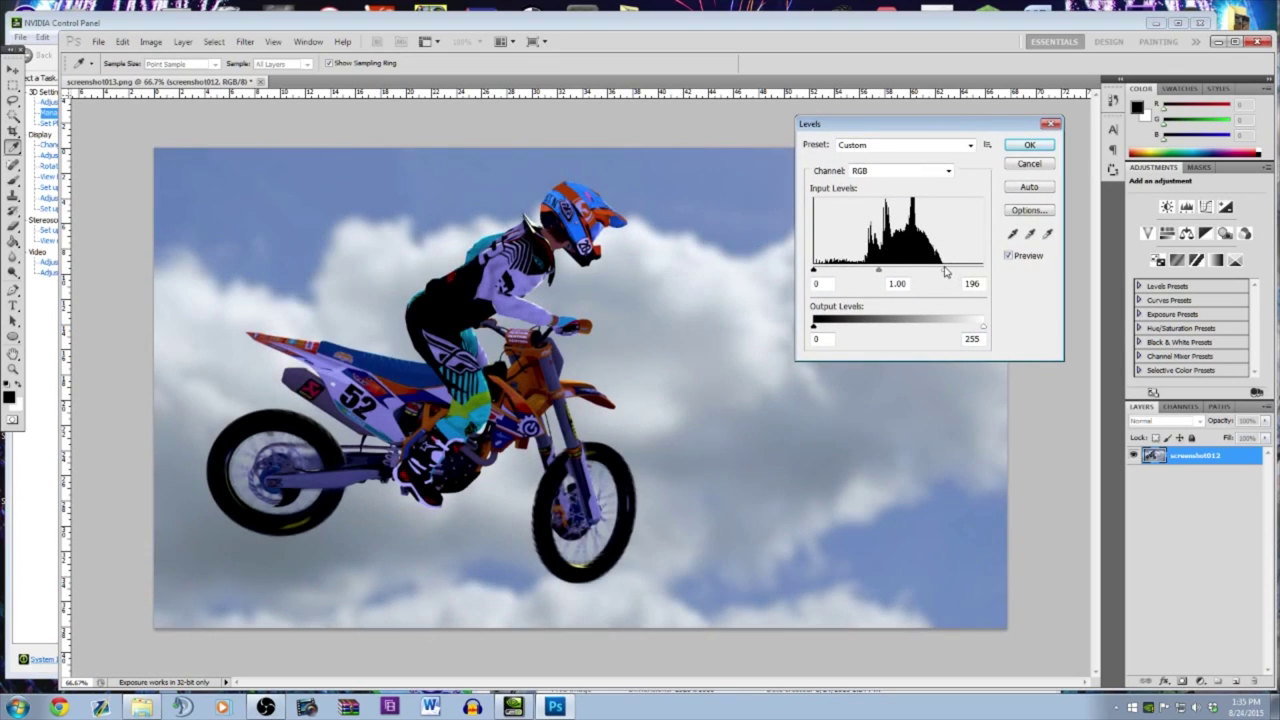
mouse_move(814, 270)
mouse_down()
mouse_move(880, 271)
mouse_move(825, 270)
mouse_up()
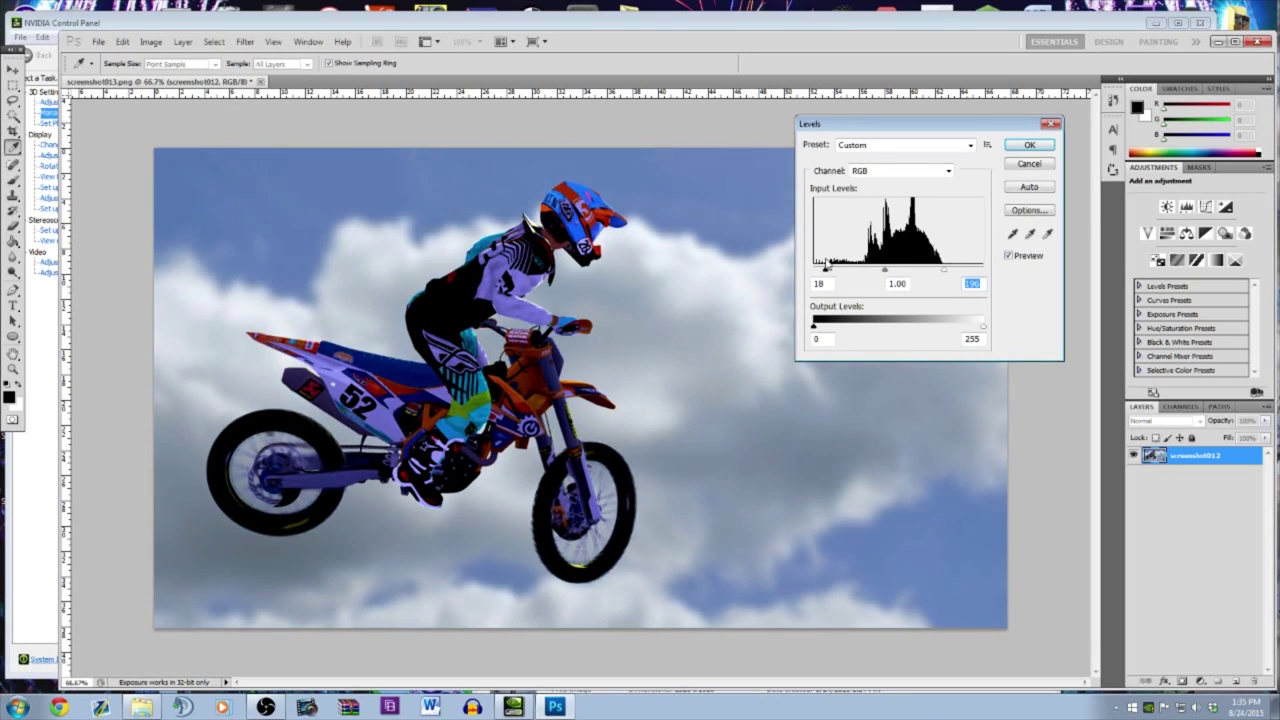
drag(944, 271, 960, 270)
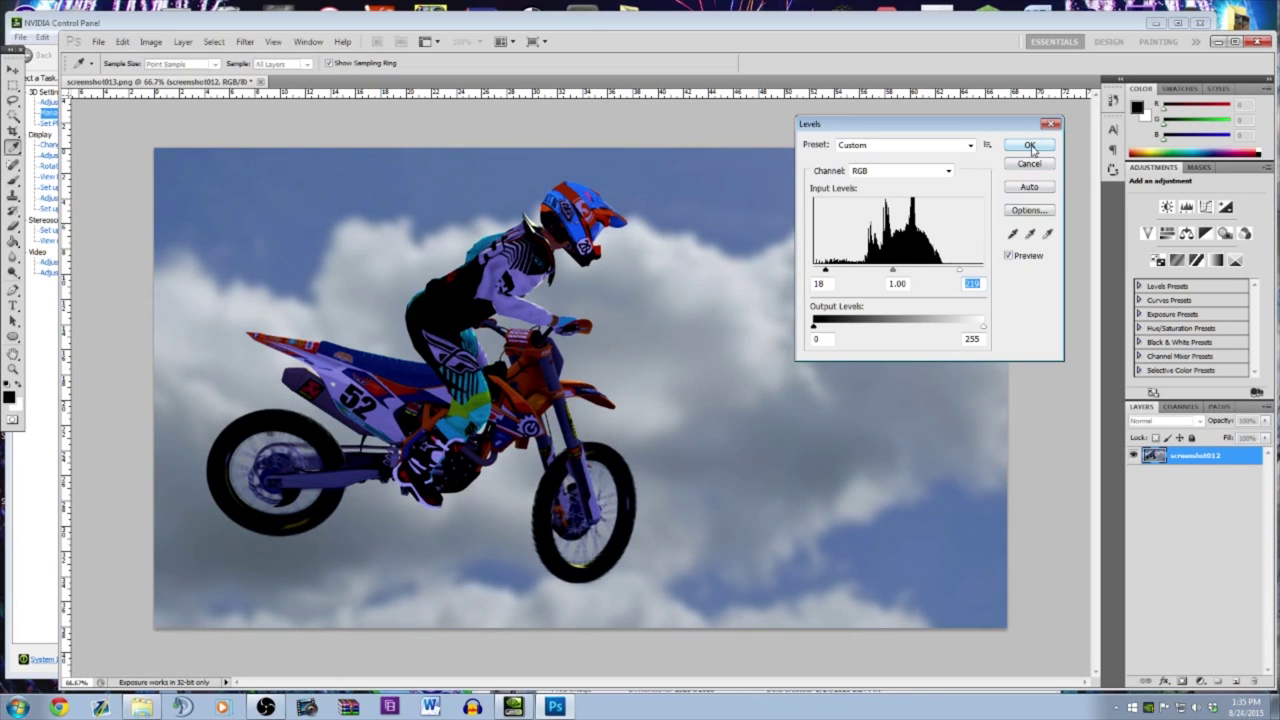
mouse_move(960, 270)
mouse_down()
mouse_move(1004, 268)
mouse_move(945, 272)
mouse_move(964, 273)
mouse_up()
drag(825, 271, 823, 273)
click(1029, 145)
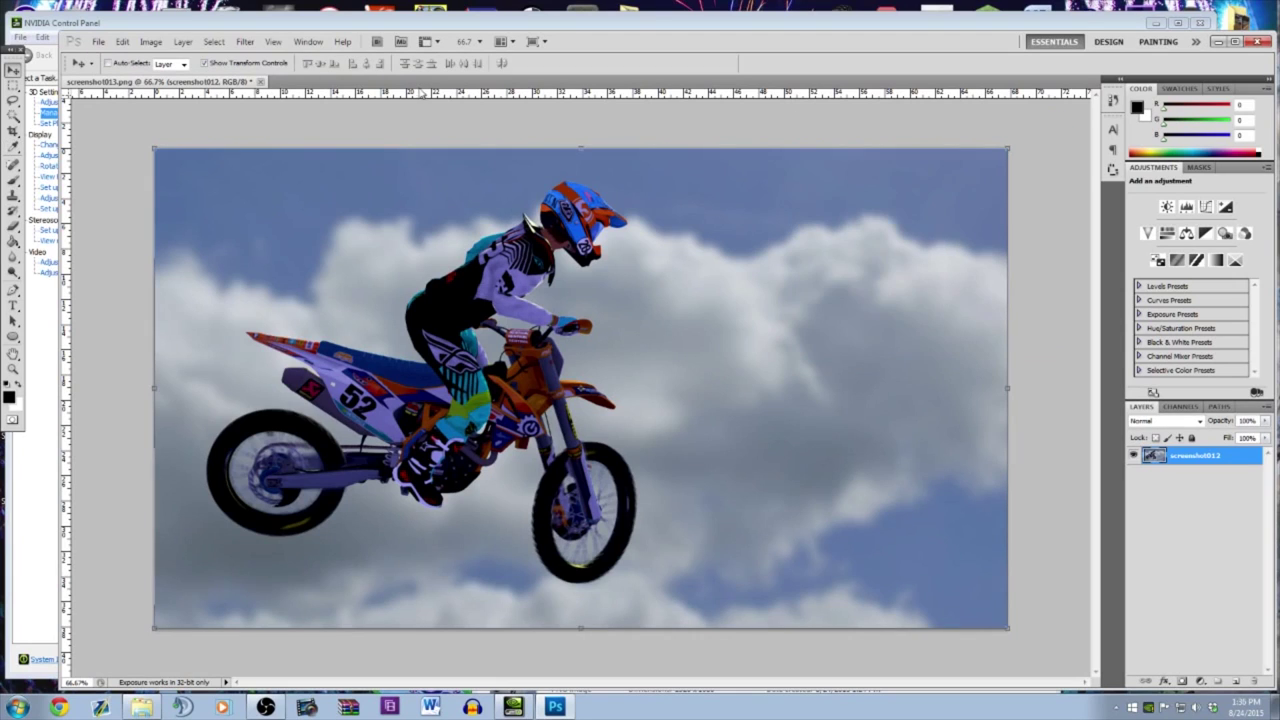
Set the Exposure offset of the merged image to about +0.0020
click(148, 42)
mouse_move(172, 75)
mouse_move(262, 78)
click(331, 113)
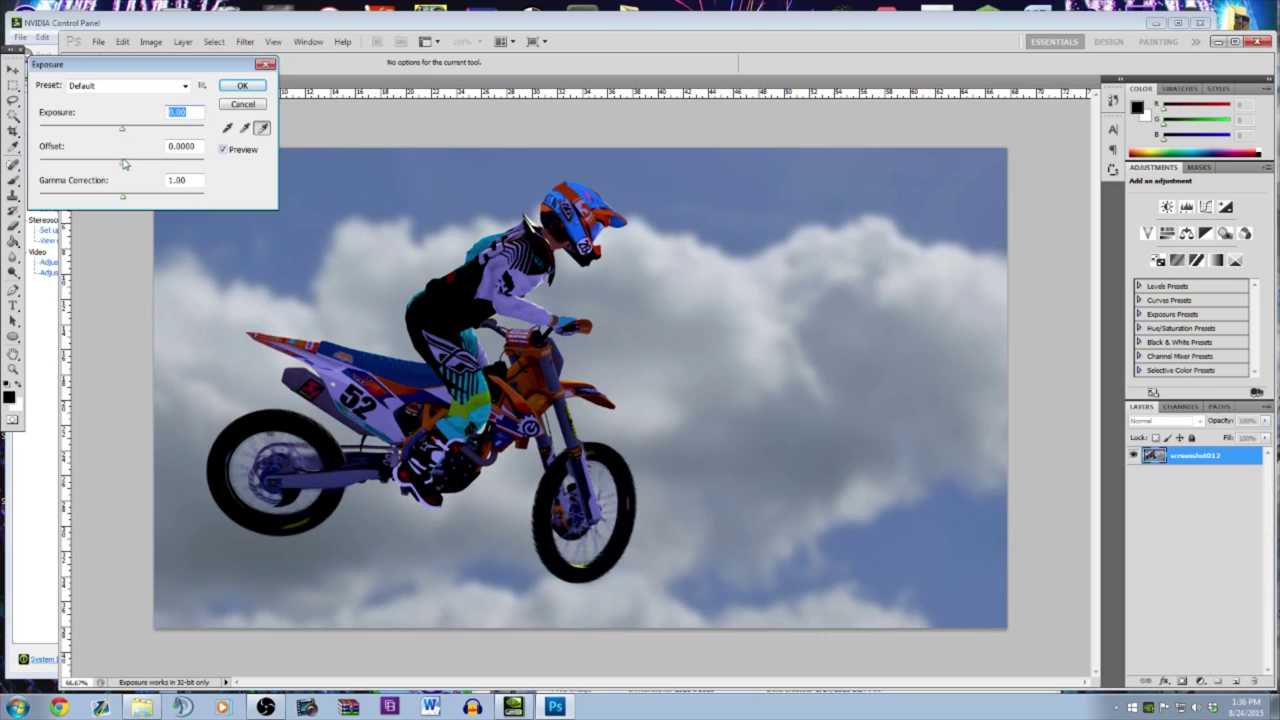
drag(123, 164, 124, 167)
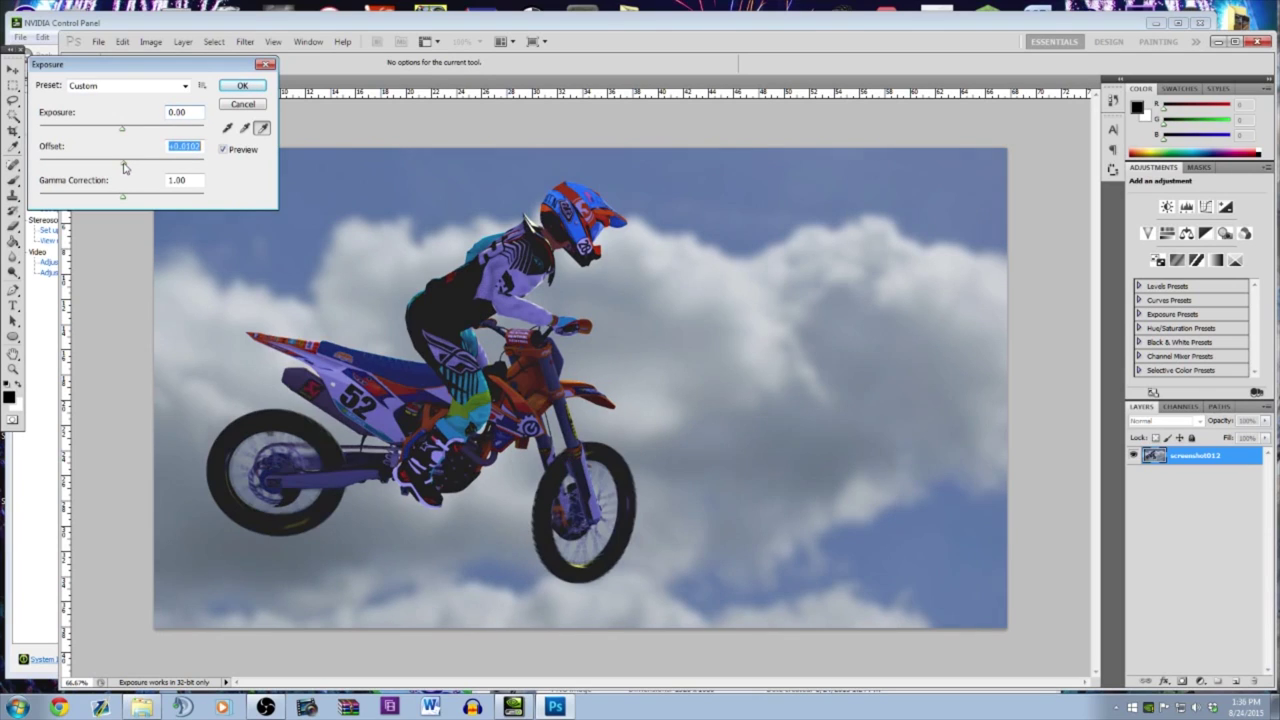
drag(124, 167, 122, 167)
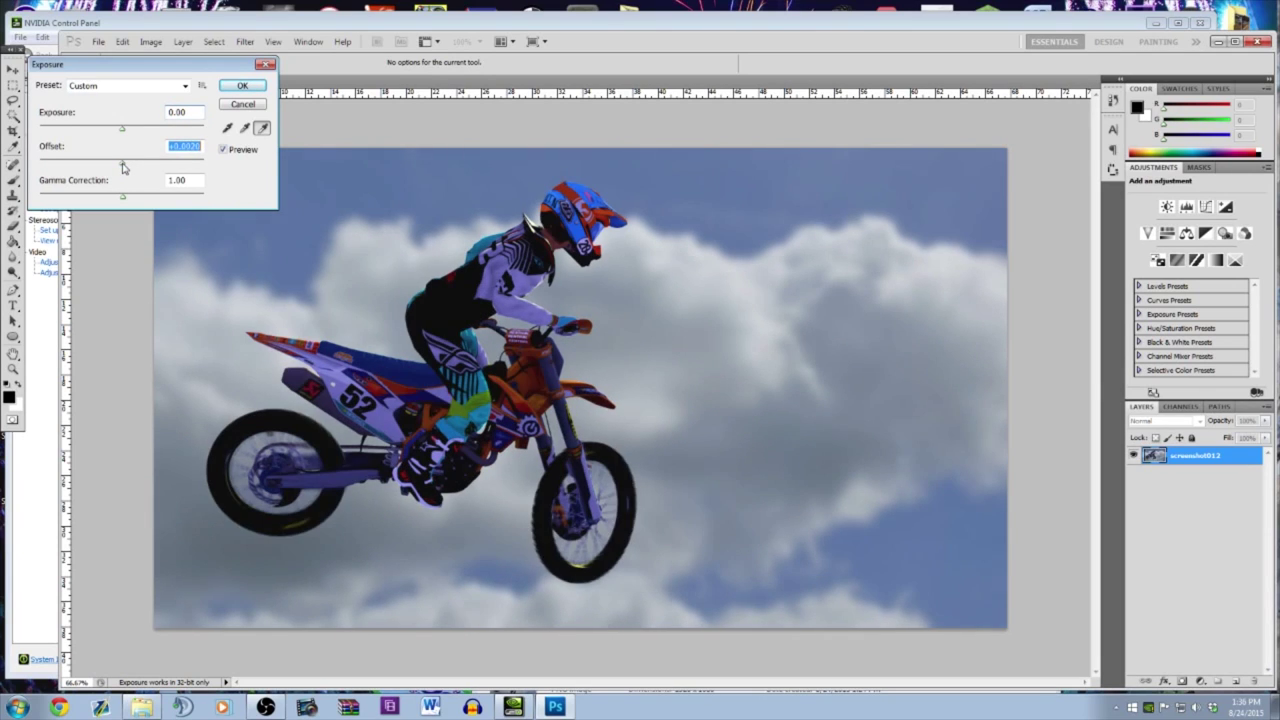
click(240, 87)
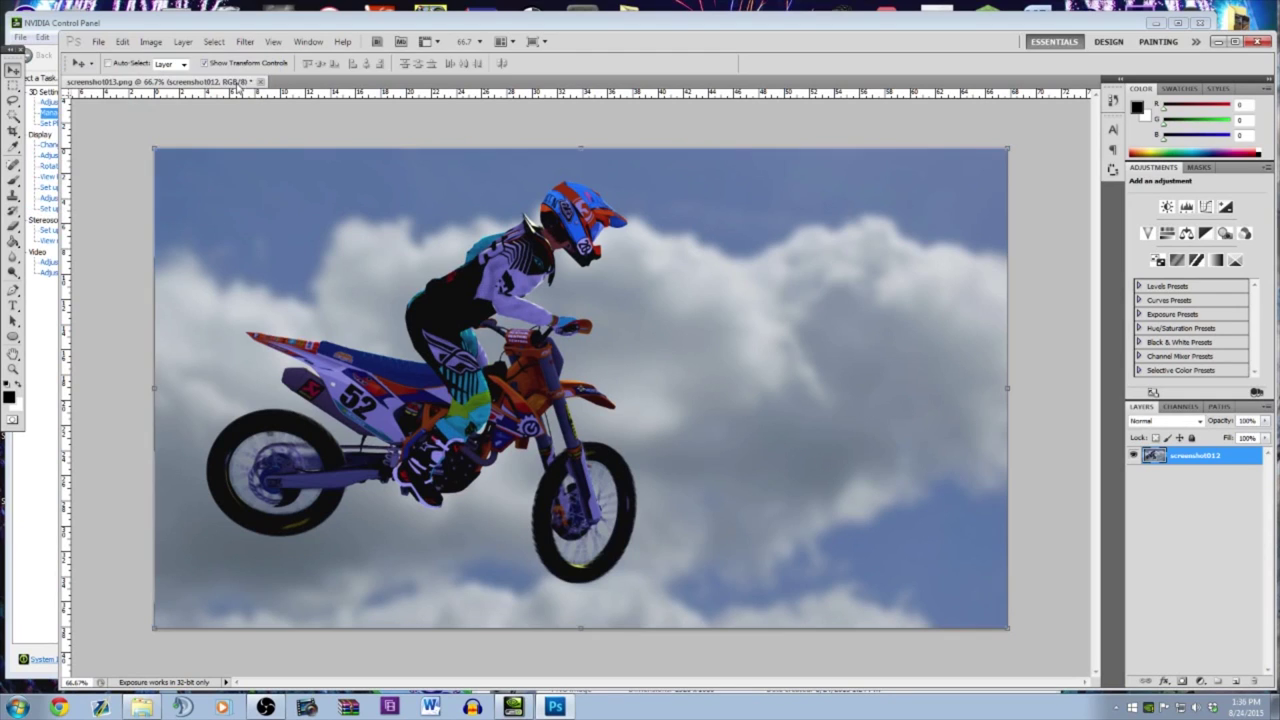
Raise the merged image's brightness to about 5 and fine-tune its contrast with Brightness/Contrast
click(151, 41)
mouse_move(173, 74)
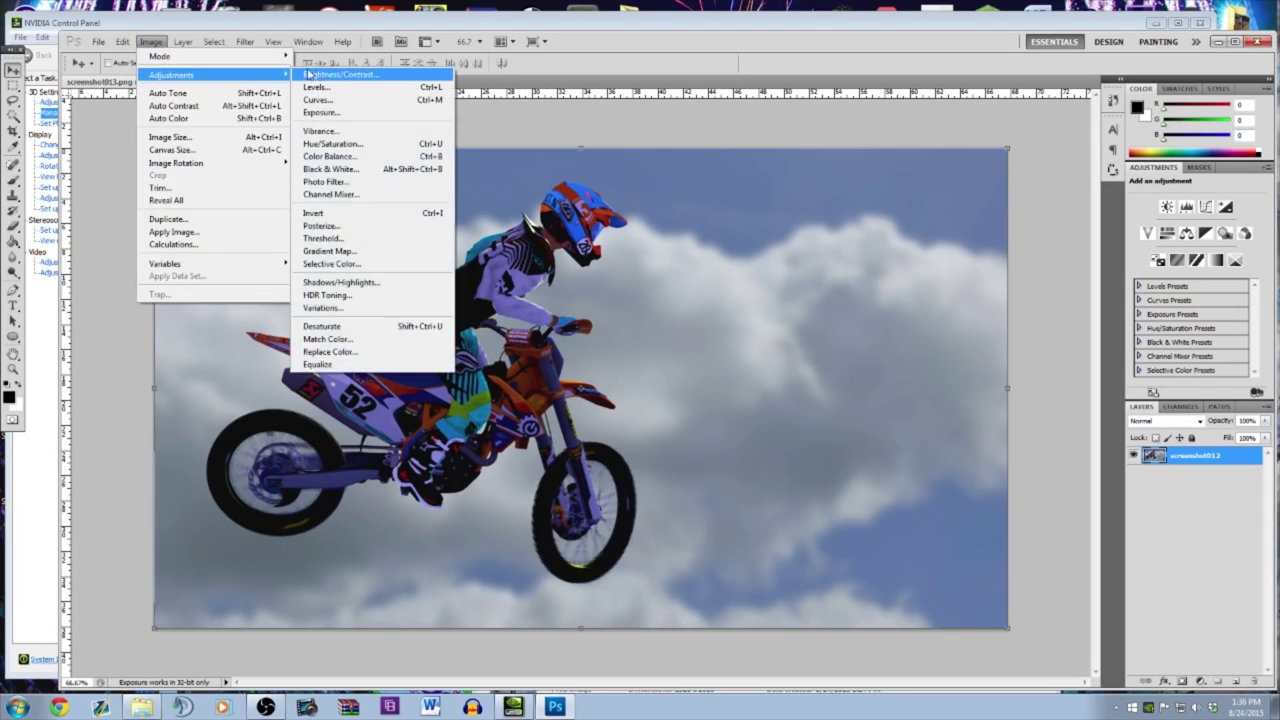
click(343, 78)
drag(862, 147, 853, 177)
click(861, 174)
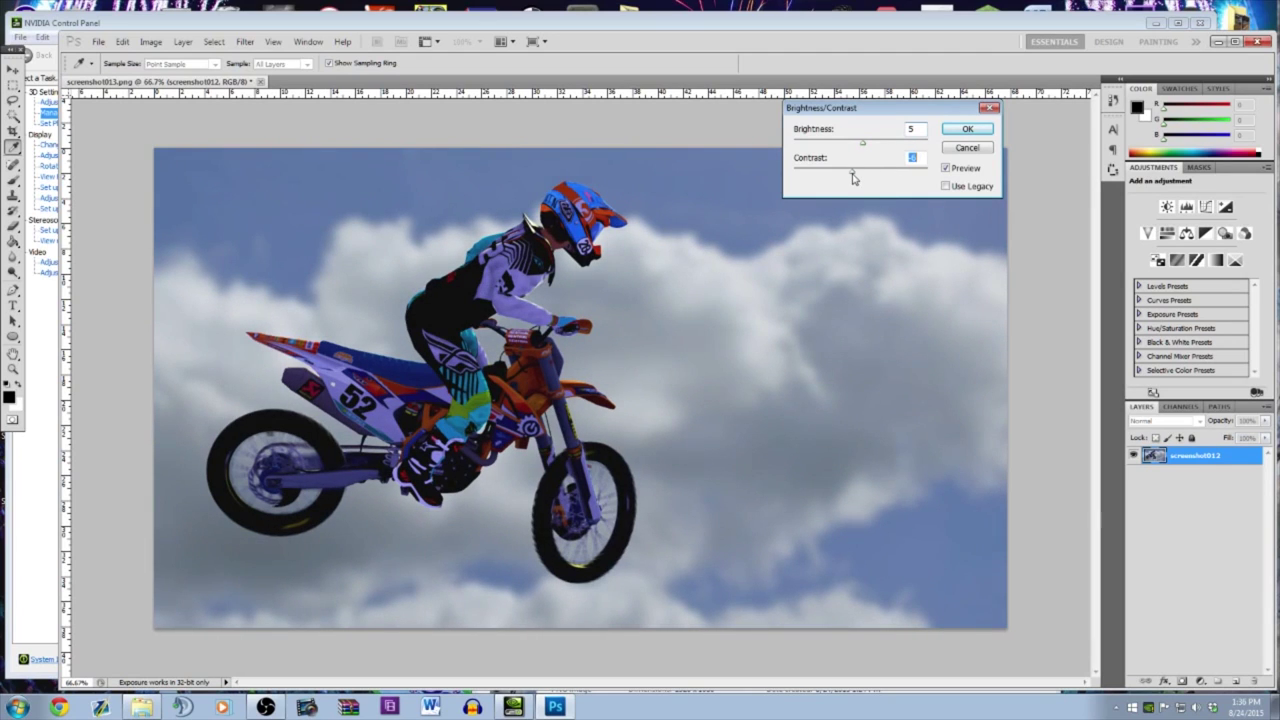
click(967, 128)
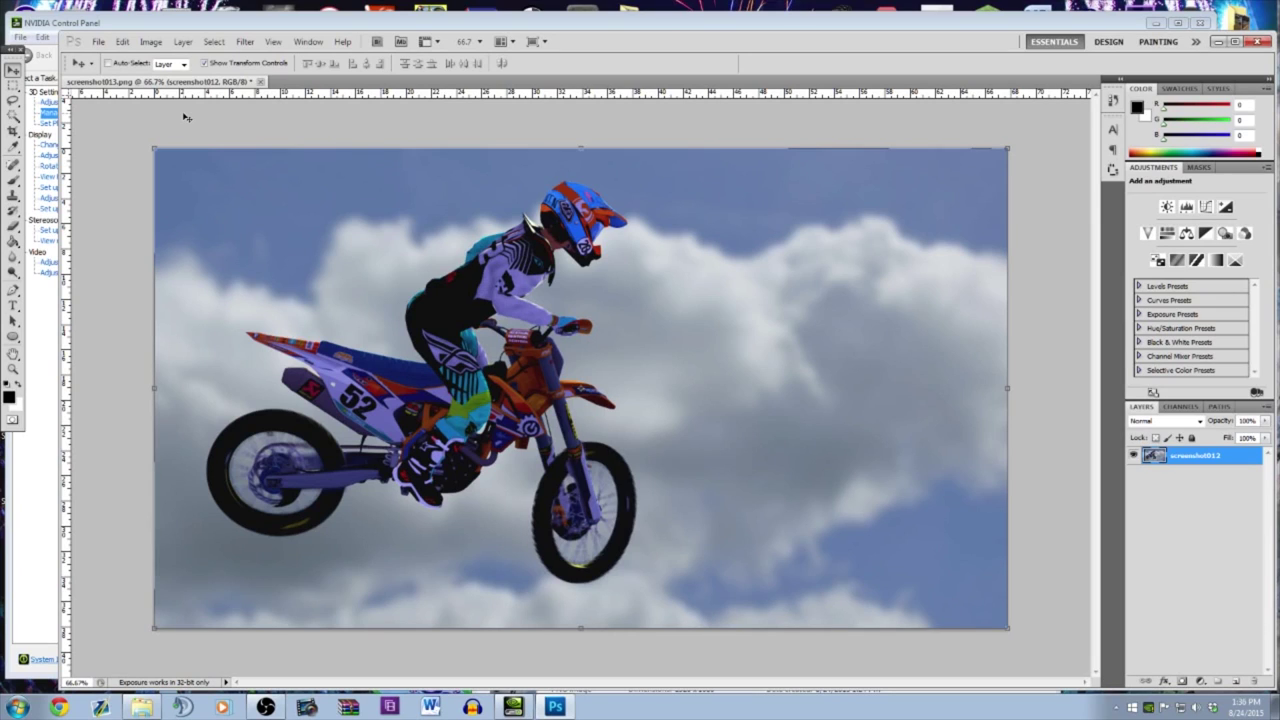
Save a copy of the image to the Desktop as a non-interlaced PNG named SYS
click(98, 41)
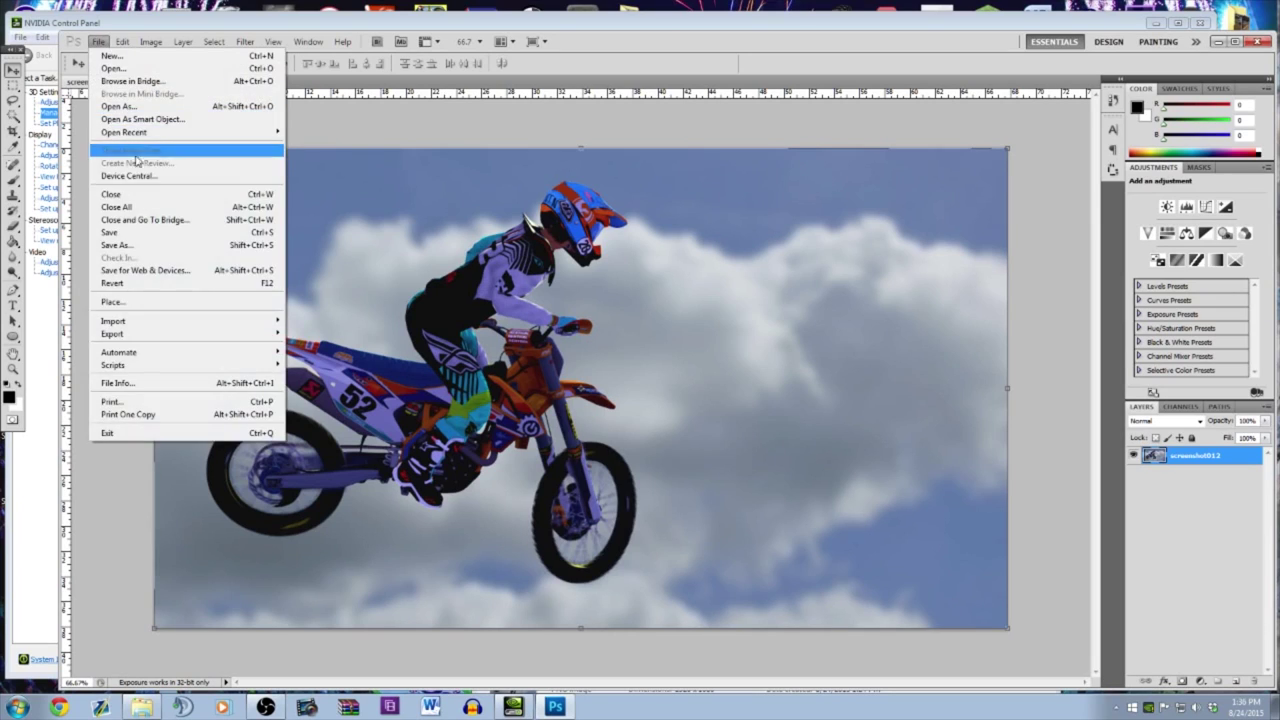
click(141, 246)
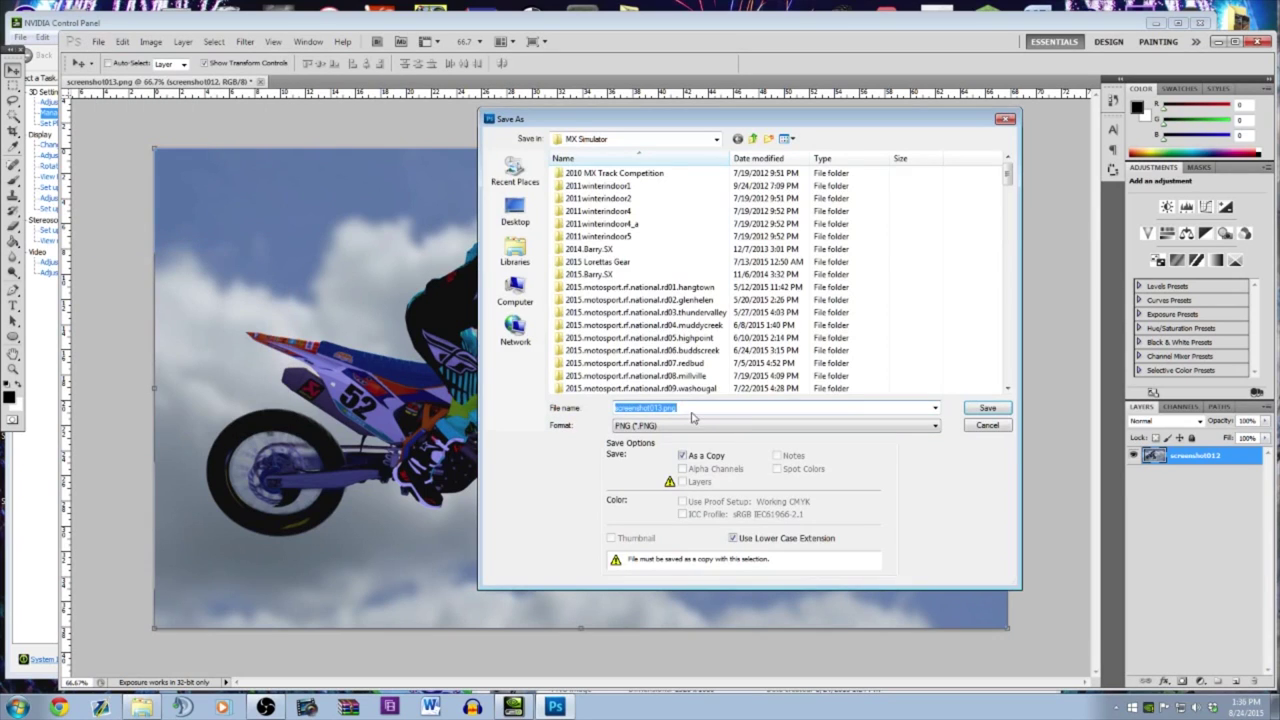
click(515, 212)
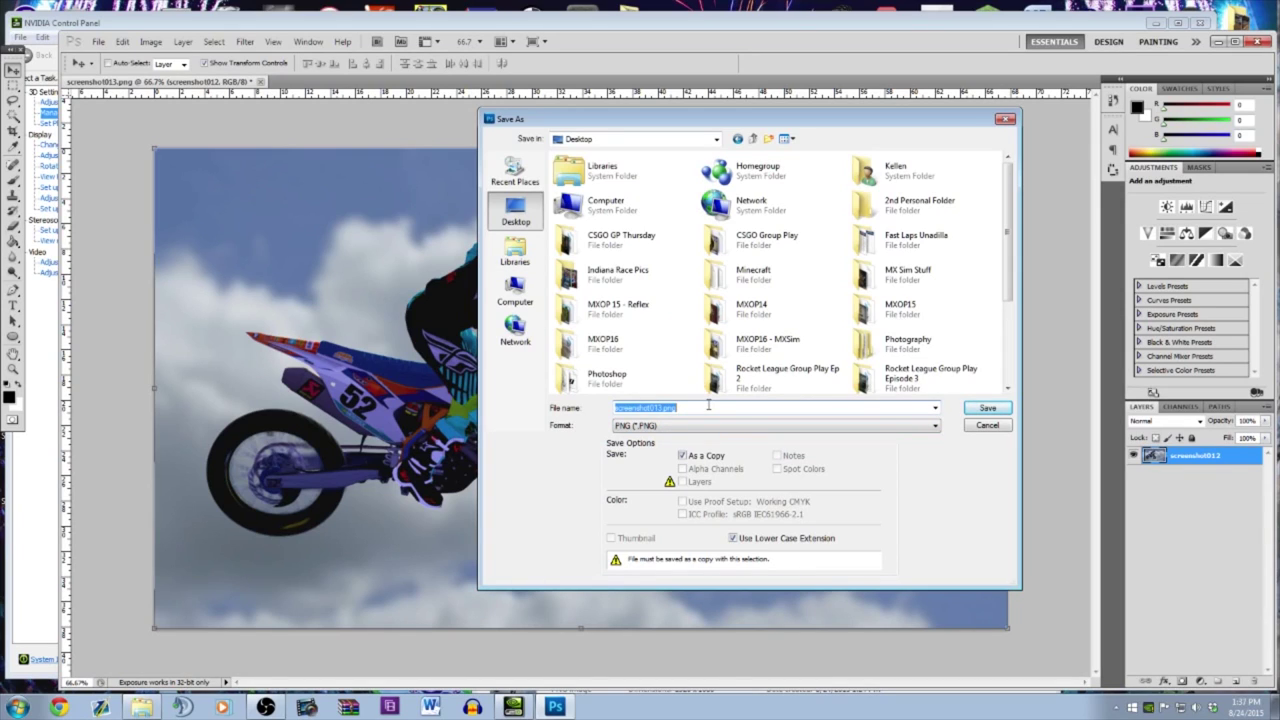
text(SYS)
key(Return)
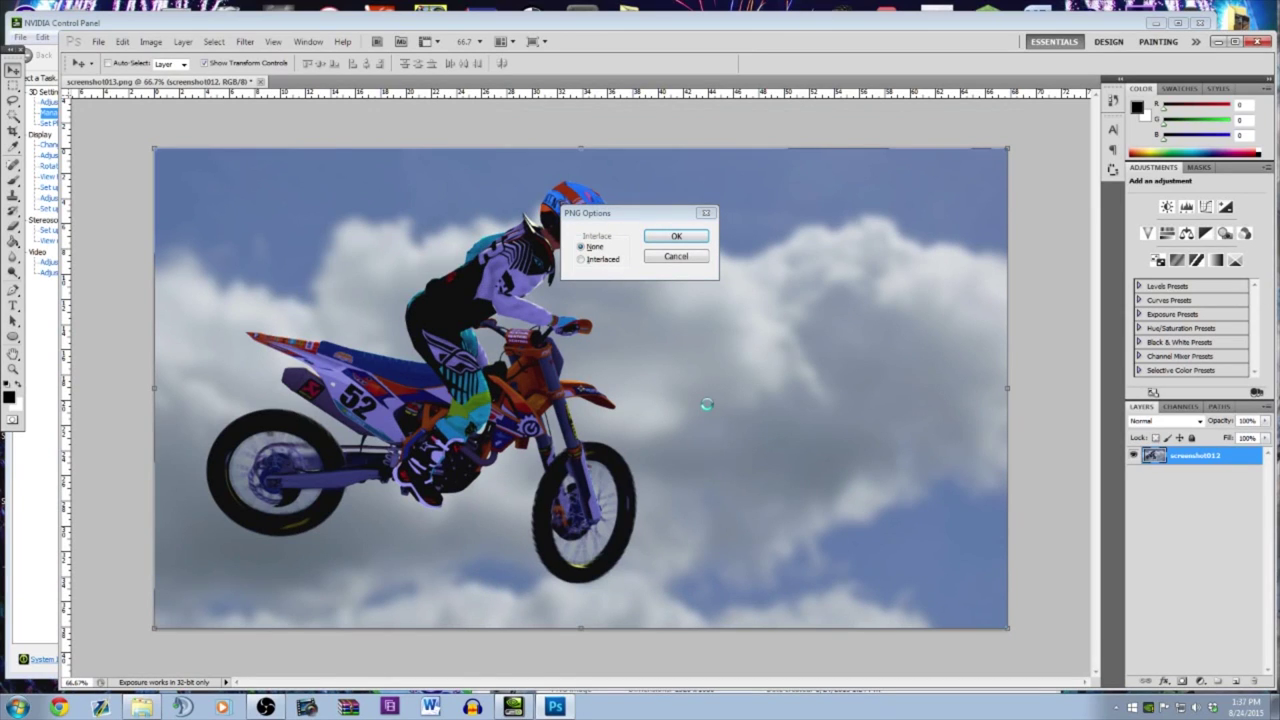
key(Return)
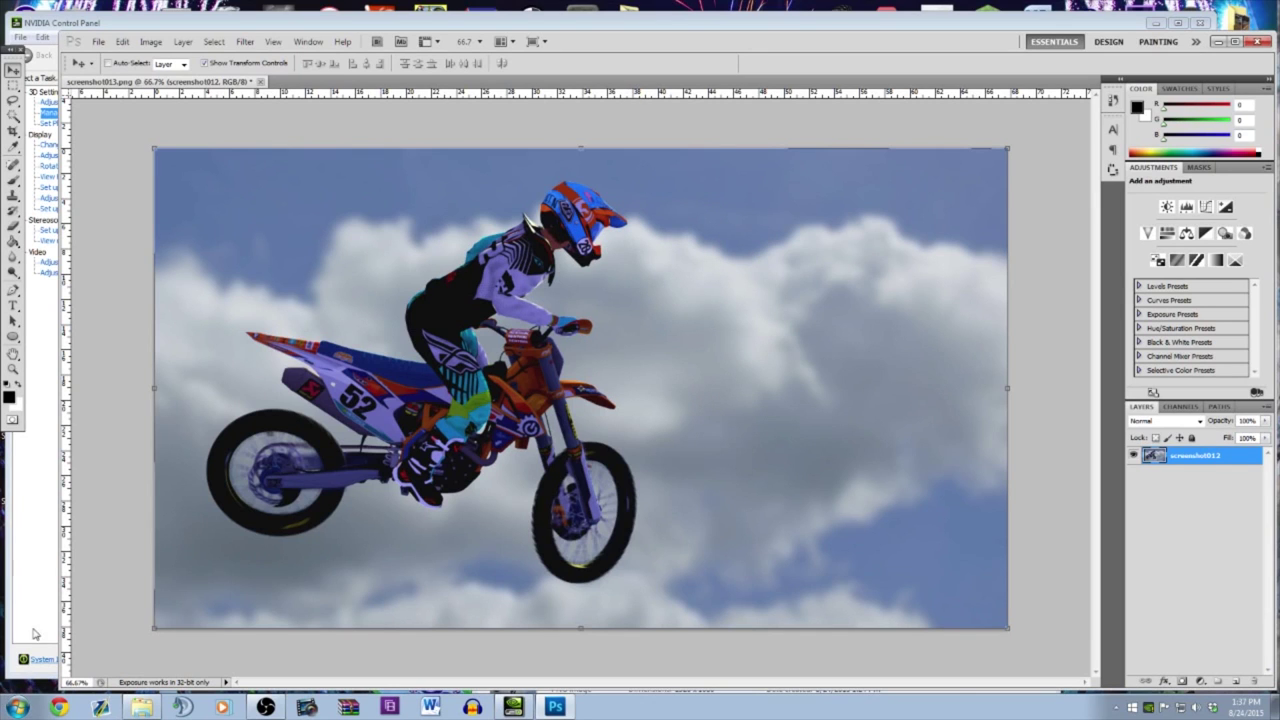
Open SYS.png from the desktop in Windows Photo Viewer and inspect it at actual size, fitted and in a maximized window
click(1276, 700)
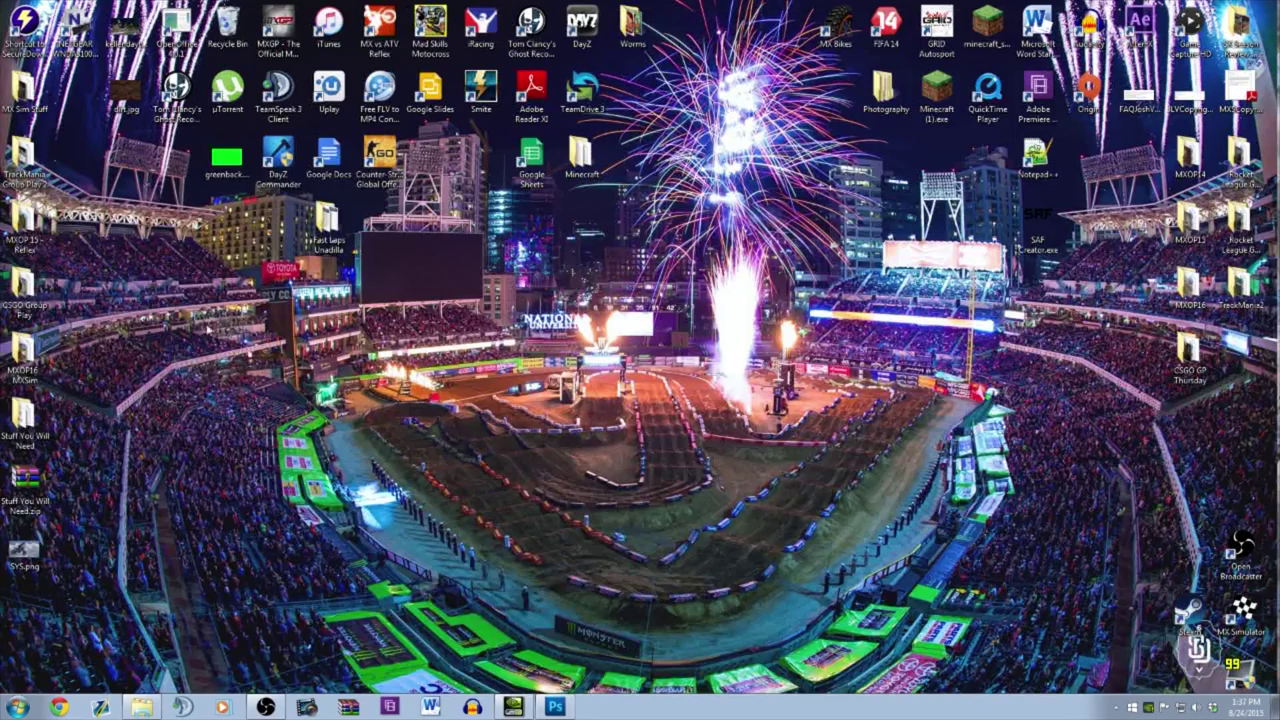
double_click(24, 550)
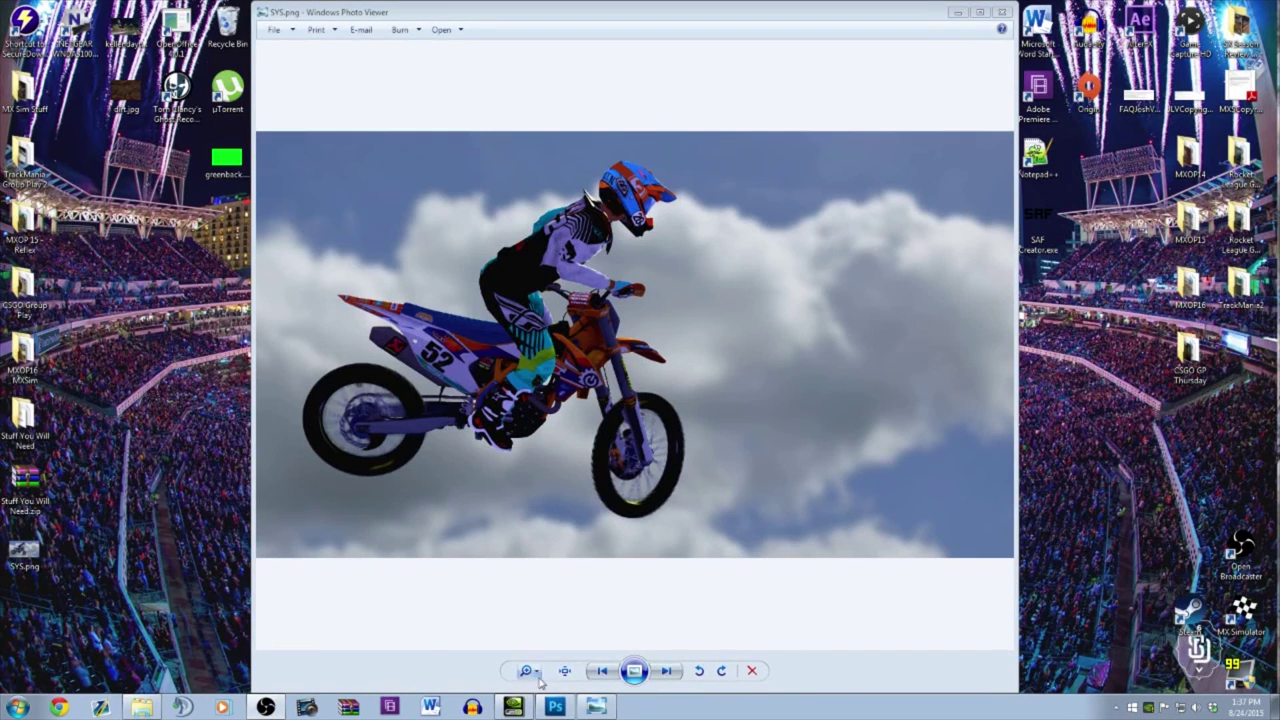
click(565, 670)
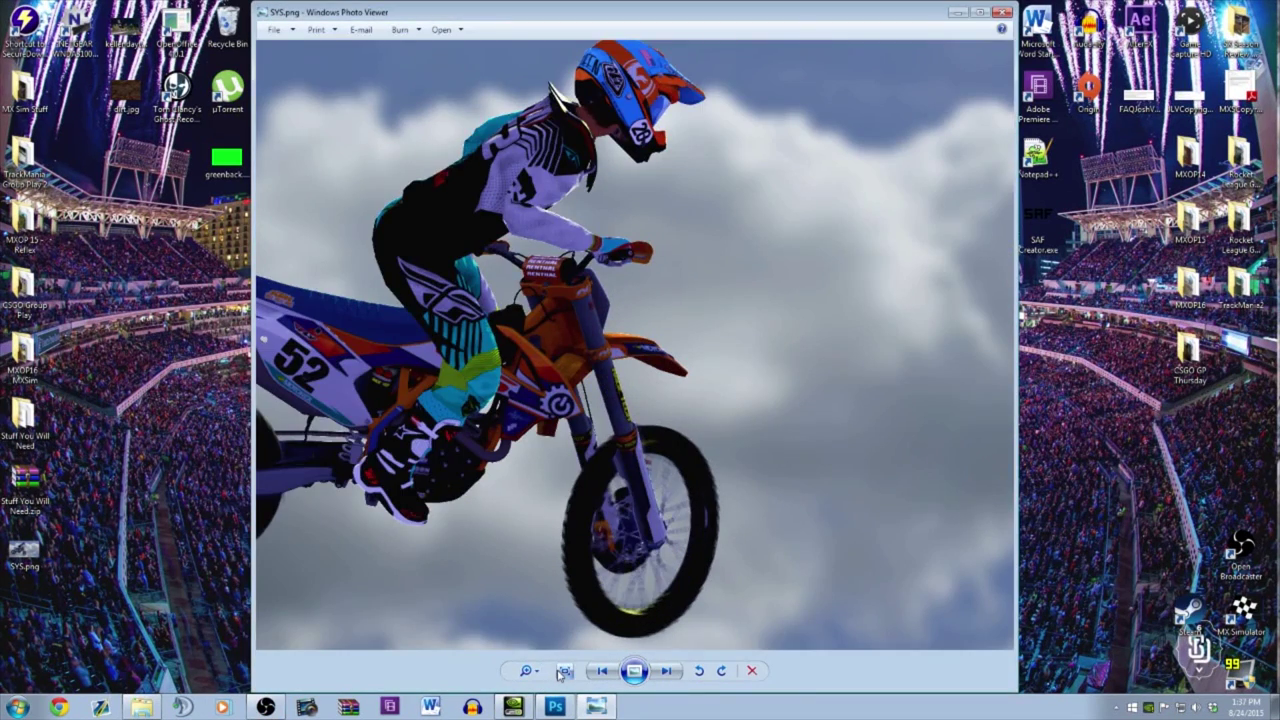
click(565, 670)
click(978, 13)
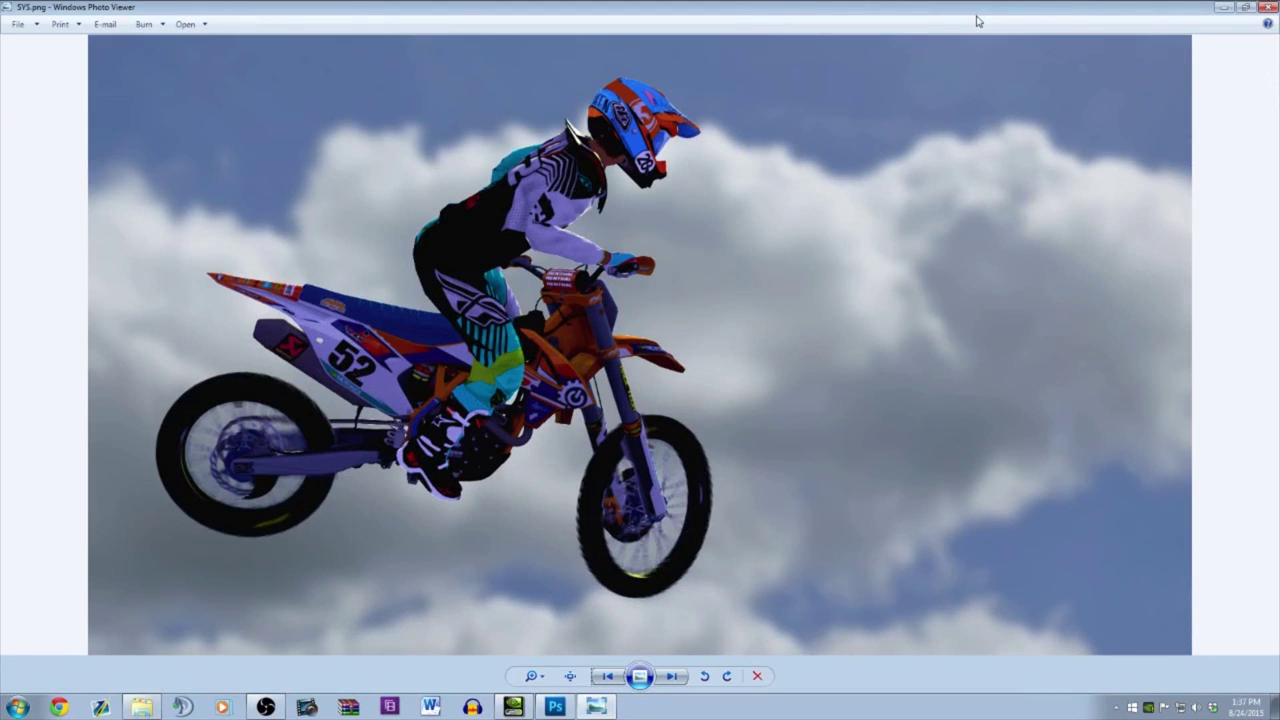